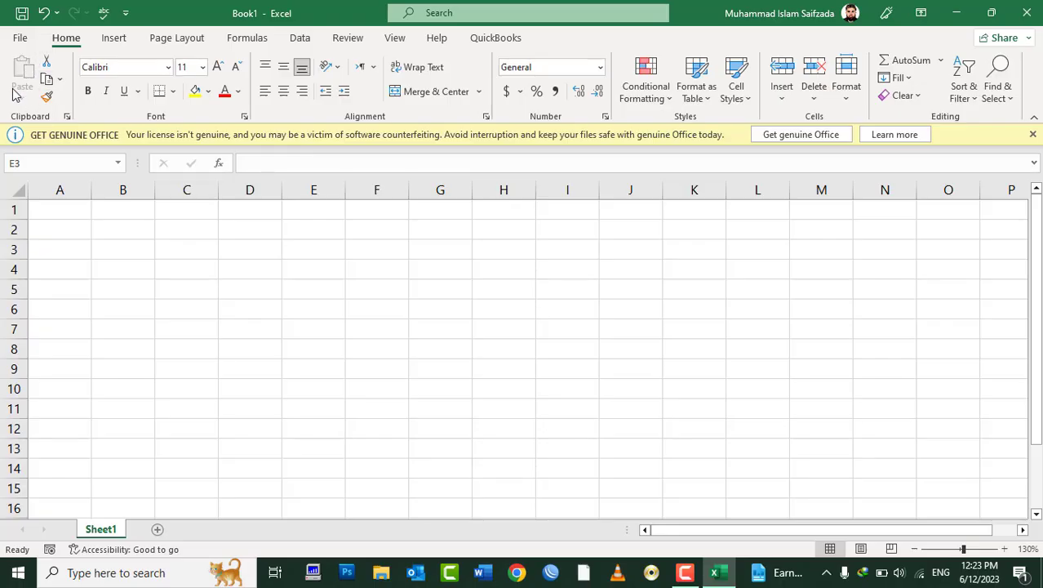
# Step: Type the headers Sname, Program and Fee in A1:C1
pyautogui.click(66, 206)
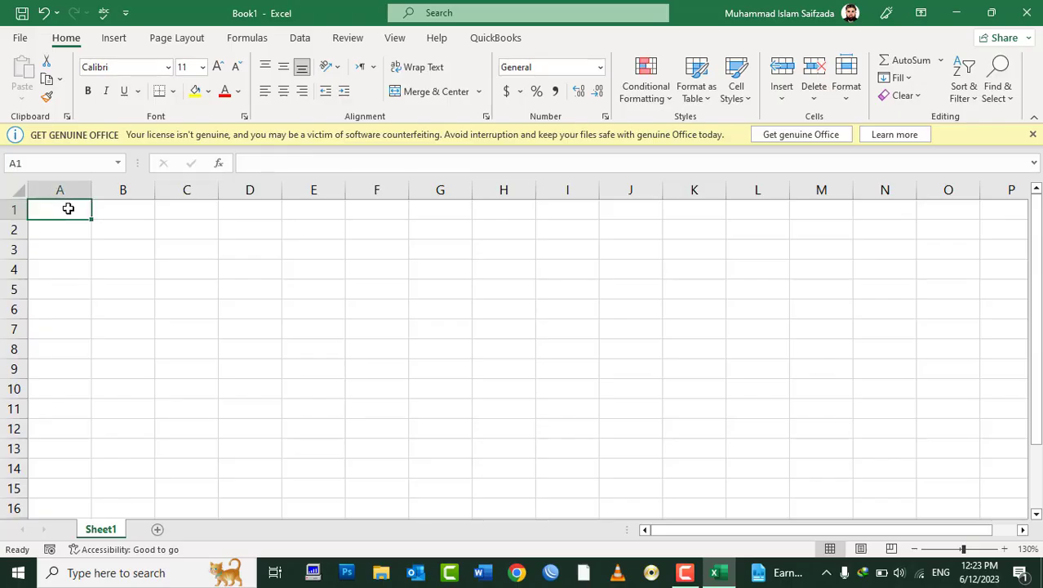
pyautogui.write('Sname')
pyautogui.press('Tab')
pyautogui.write('P')
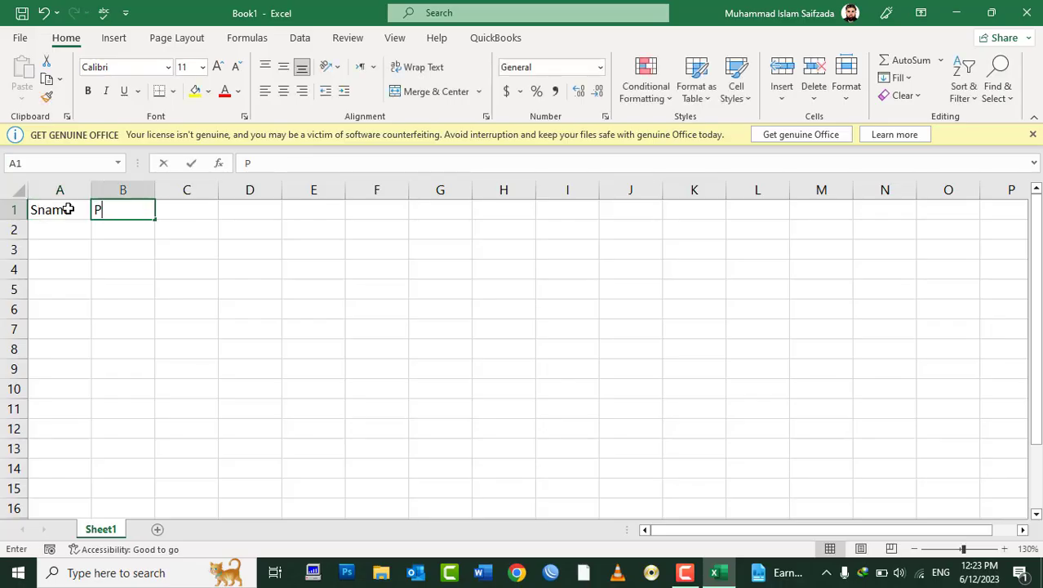
pyautogui.write('oogram')
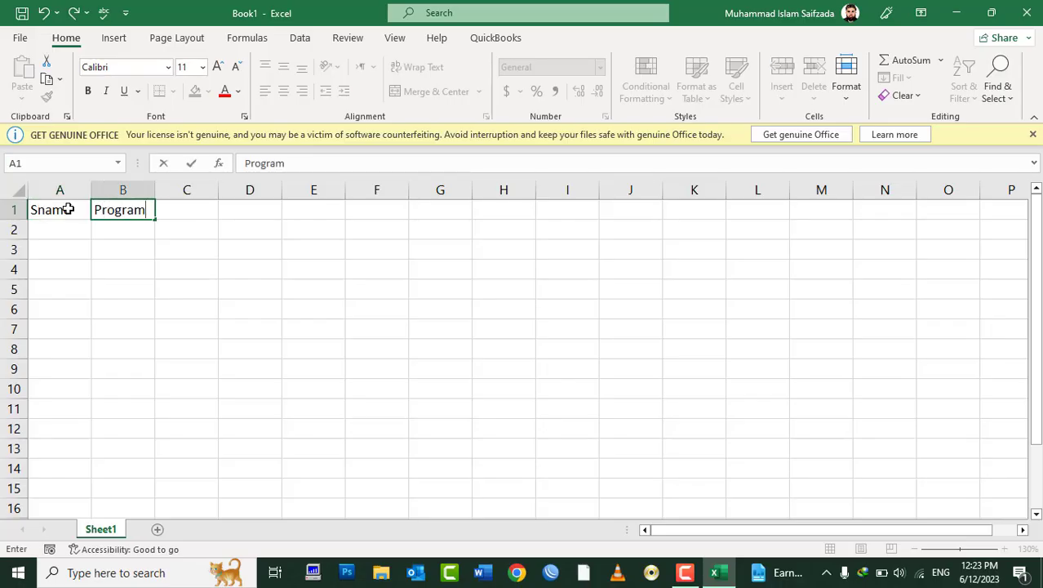
pyautogui.press('Tab')
pyautogui.write('Fee')
pyautogui.press('Tab')
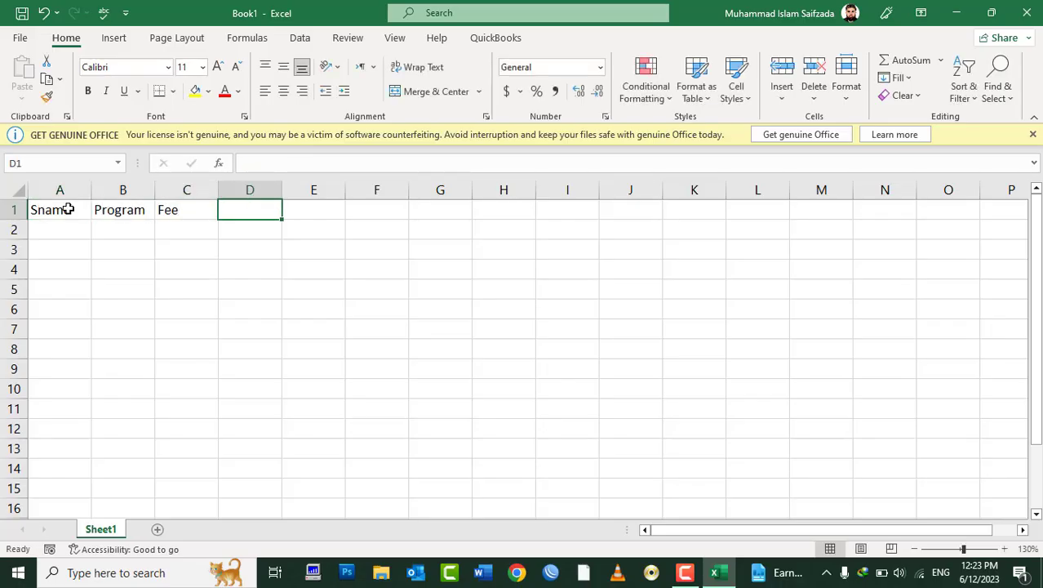
pyautogui.press('Return')
# Step: Enter five student names in A2:A6
pyautogui.write('Islam')
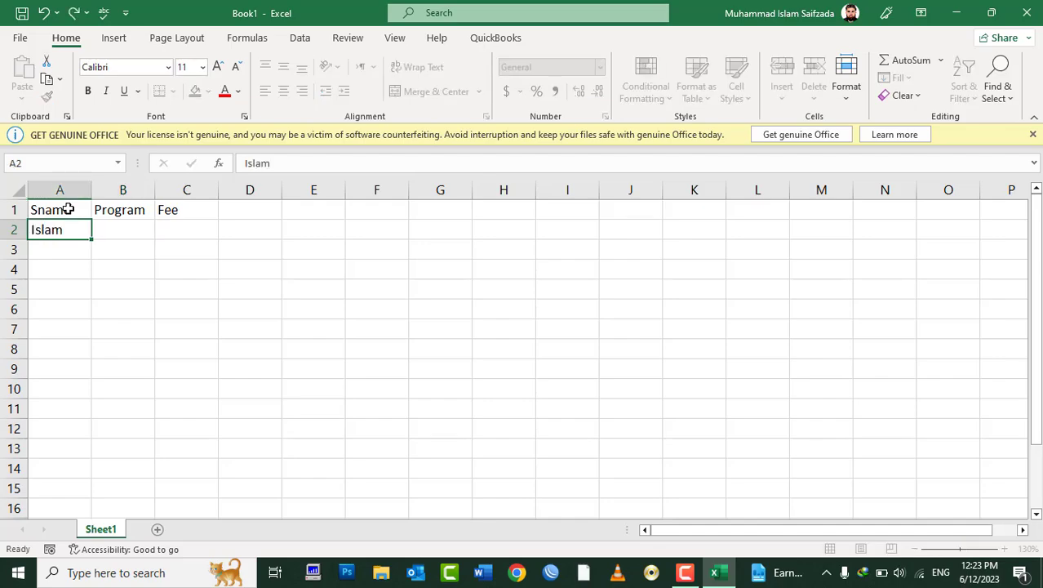
pyautogui.press('Return')
pyautogui.write('Khan')
pyautogui.press('Return')
pyautogui.write('Salam')
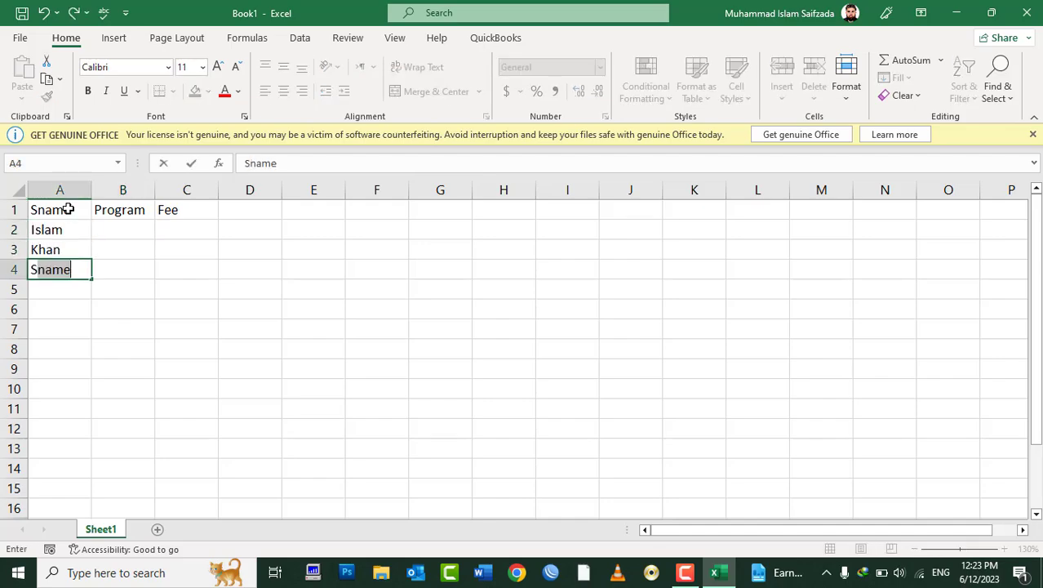
pyautogui.press('Return')
pyautogui.write('Sarbaz')
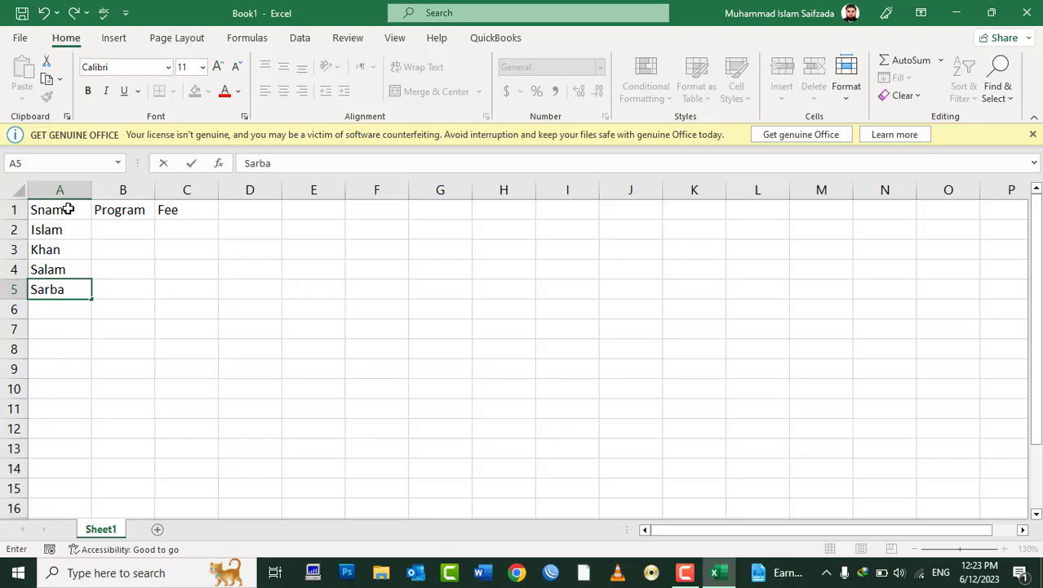
pyautogui.press('Return')
pyautogui.write('Ajmal')
pyautogui.press('Tab')
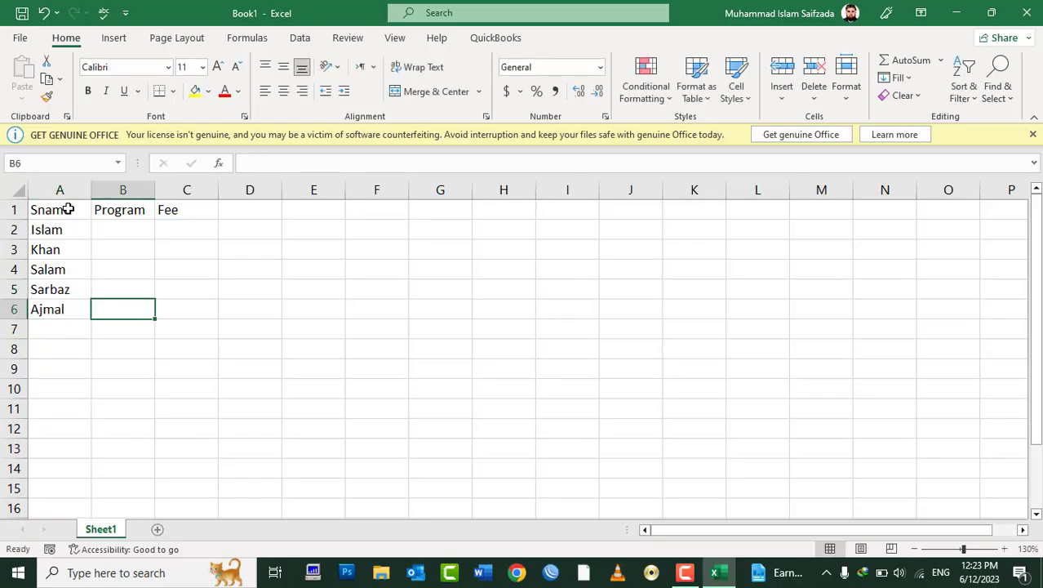
# Step: Fill B2:B6 with Excel and C2:C6 with 2000 at once
pyautogui.hotkey('shift', 'Up')
pyautogui.hotkey('shift', 'Up')
pyautogui.hotkey('shift', 'Up')
pyautogui.hotkey('shift', 'Up')
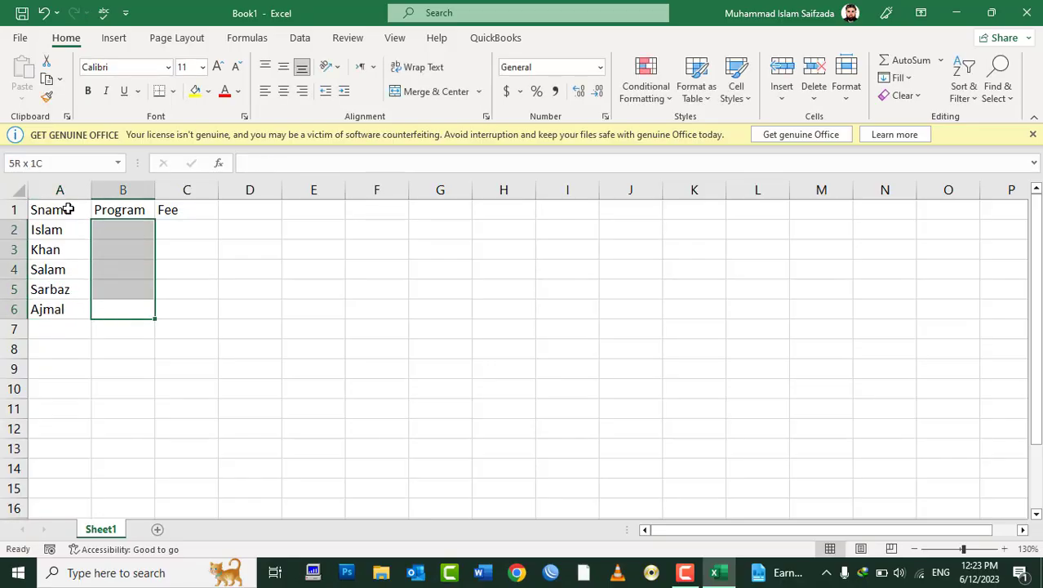
pyautogui.write('Excel')
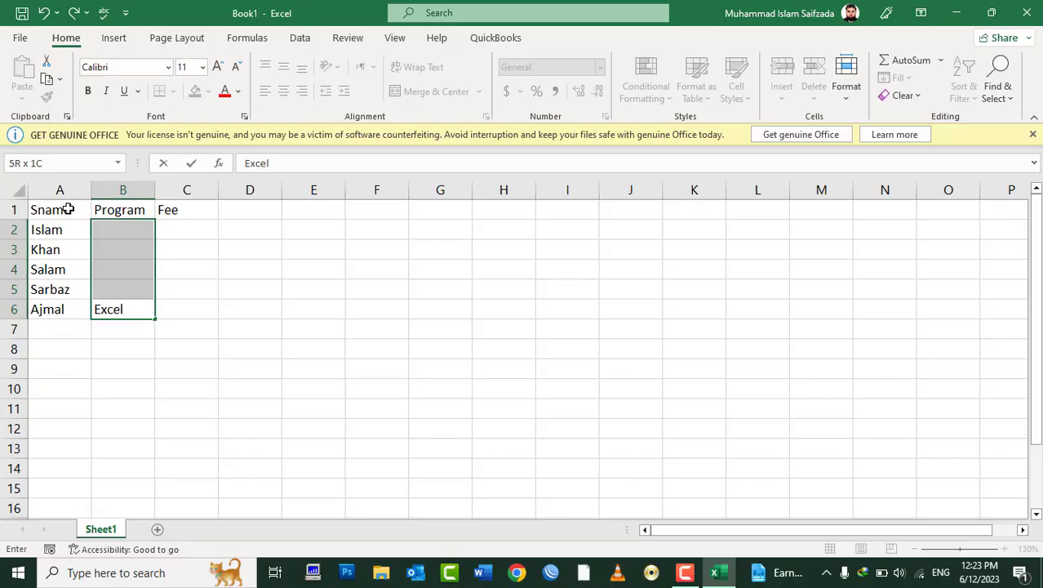
pyautogui.hotkey('ctrl', 'Return')
pyautogui.press('Right')
pyautogui.hotkey('shift', 'Up')
pyautogui.hotkey('shift', 'Up')
pyautogui.hotkey('shift', 'Up')
pyautogui.hotkey('shift', 'Up')
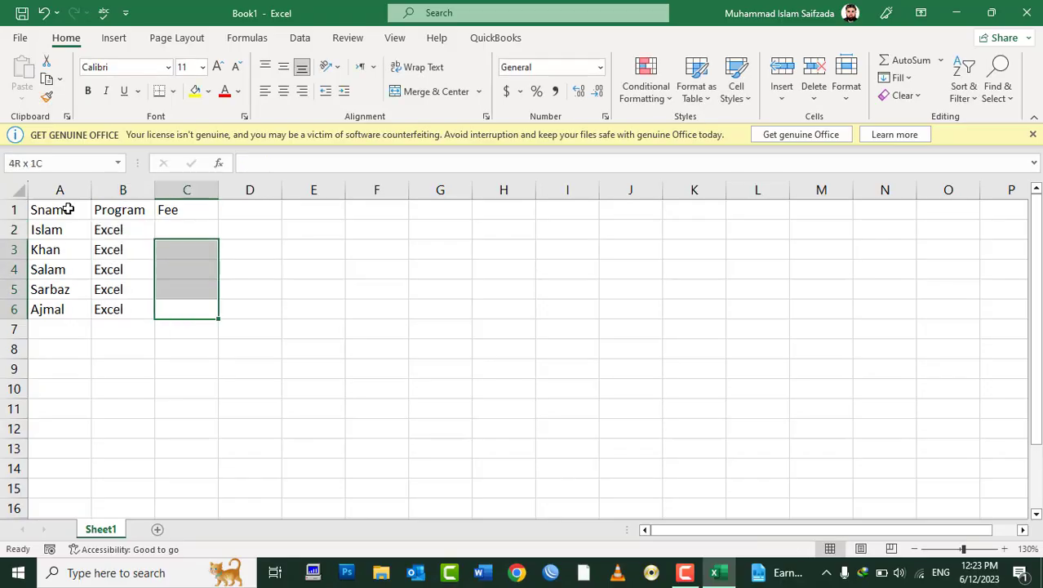
pyautogui.write('2000')
pyautogui.hotkey('ctrl', 'Return')
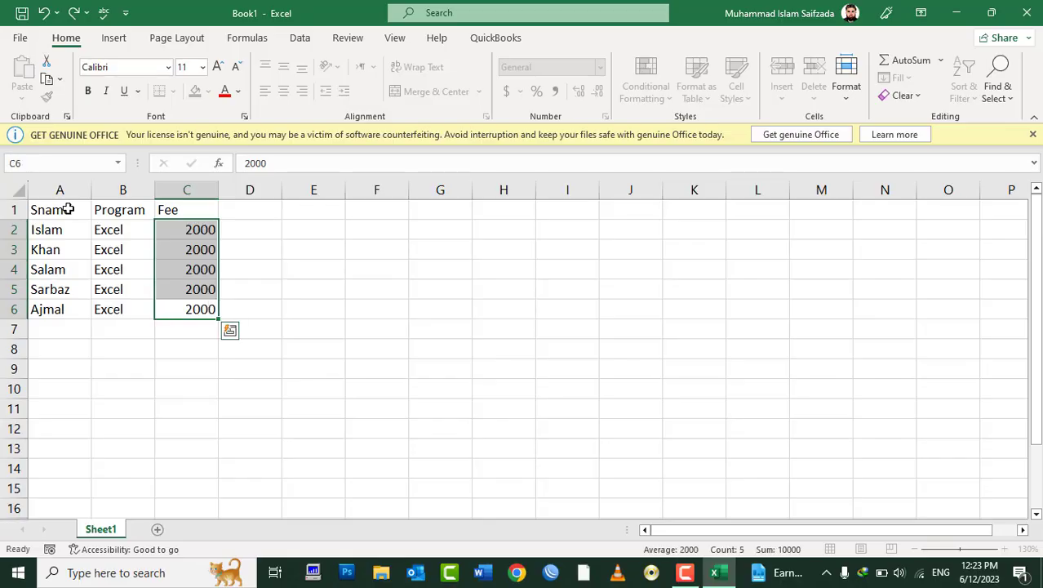
# Step: Make the A1:C1 headers bold and centred
pyautogui.moveTo(68, 210); pyautogui.dragTo(190, 215)
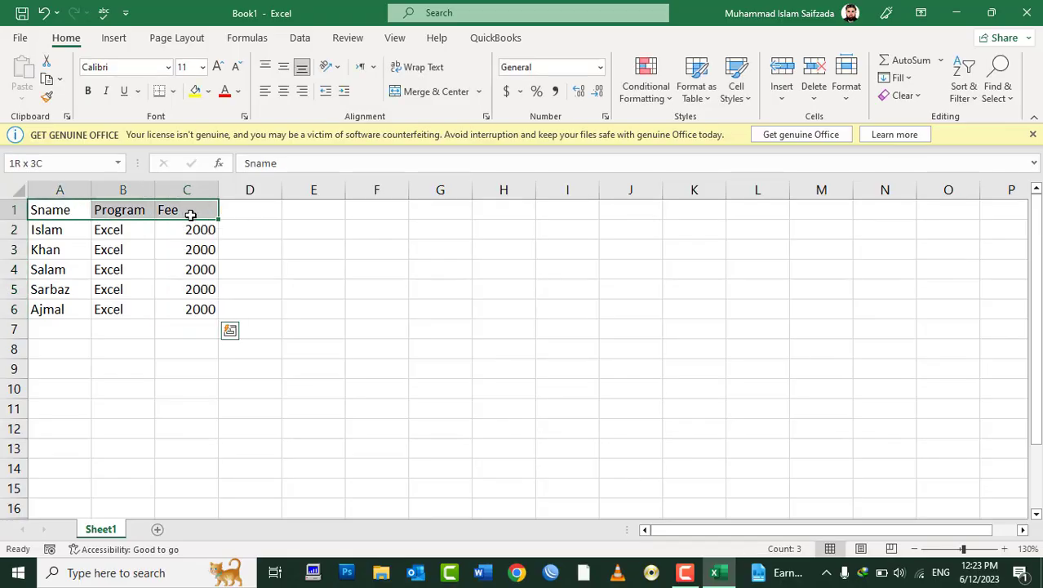
pyautogui.click(284, 91)
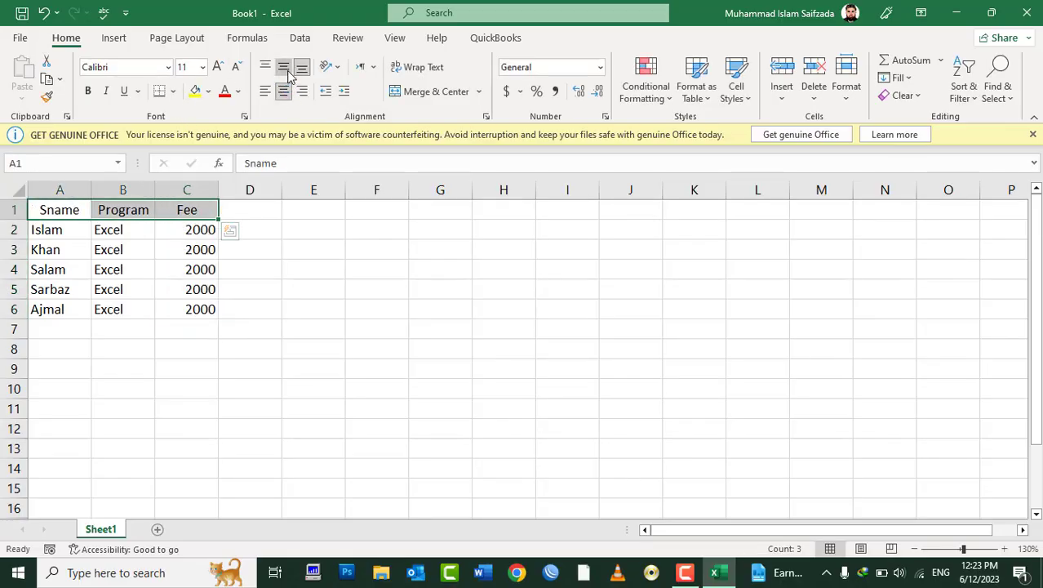
pyautogui.click(87, 90)
# Step: Centre all text in A1:C6 and apply All Borders to the table
pyautogui.click(62, 214)
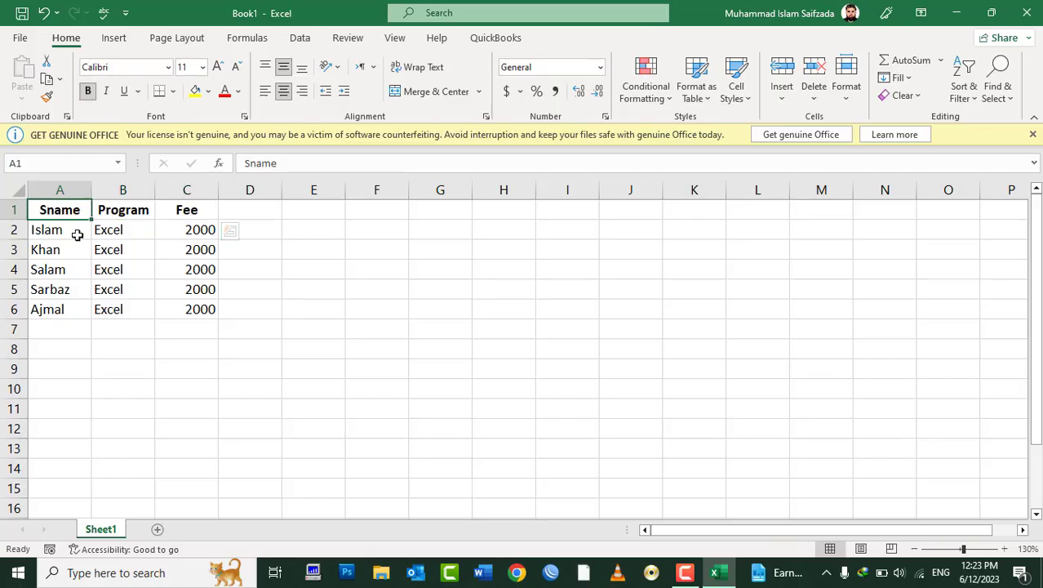
pyautogui.moveTo(67, 214); pyautogui.dragTo(196, 309)
pyautogui.click(285, 91)
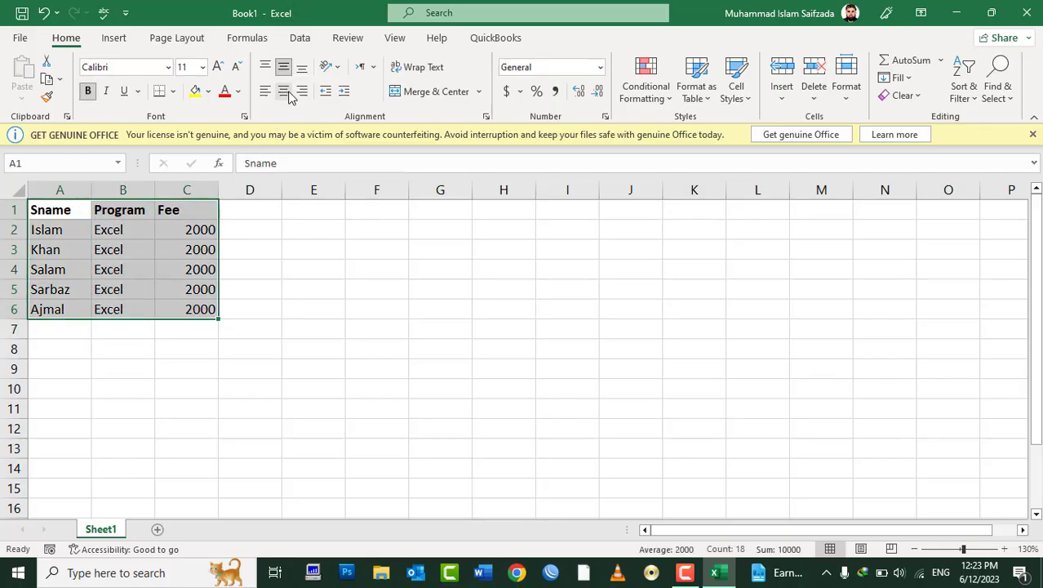
pyautogui.click(284, 91)
pyautogui.click(285, 70)
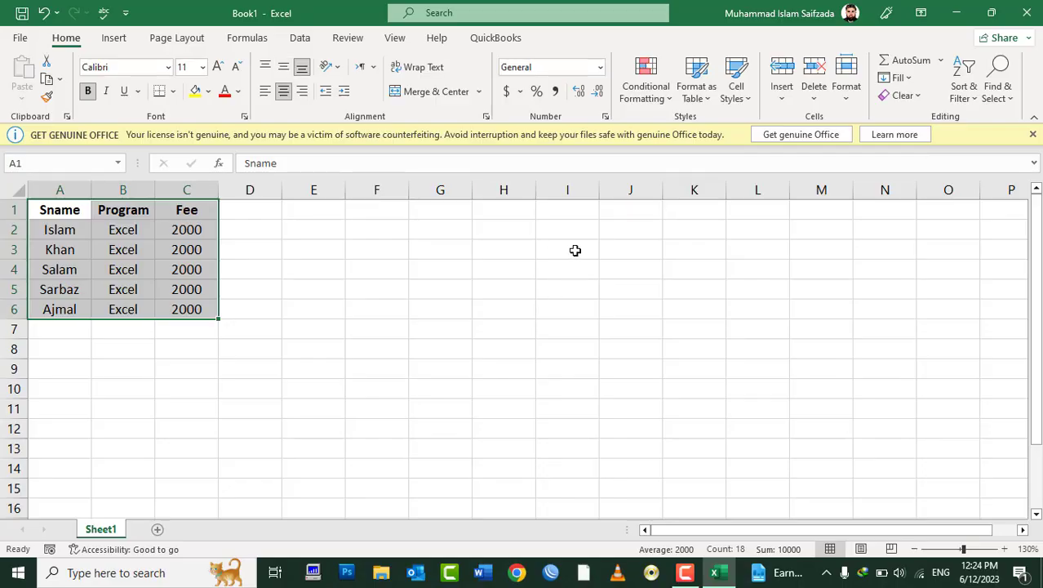
pyautogui.click(172, 91)
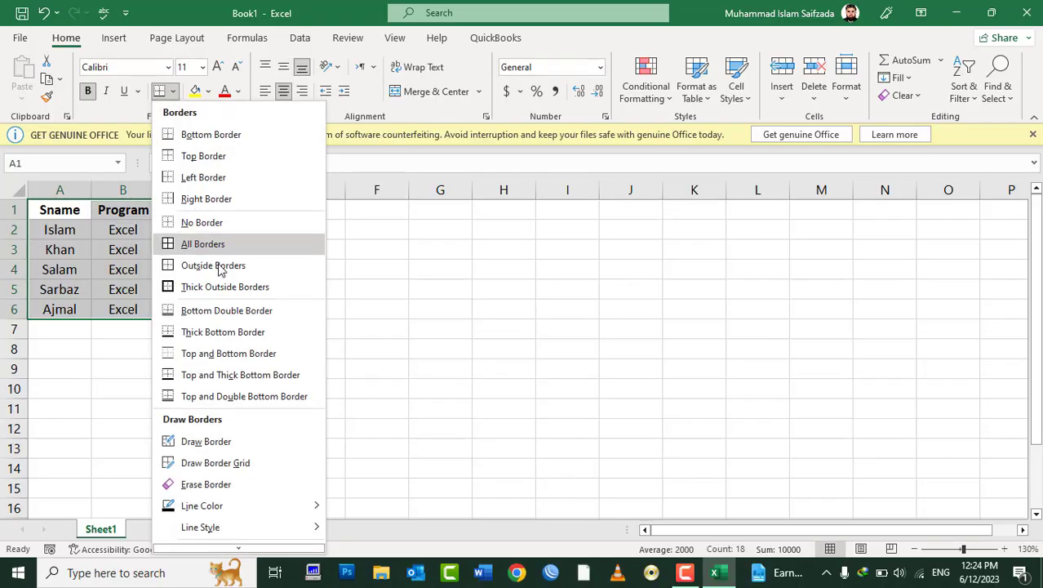
pyautogui.click(216, 244)
# Step: Shade the header row light blue and make row 1 taller
pyautogui.moveTo(57, 210); pyautogui.dragTo(194, 210)
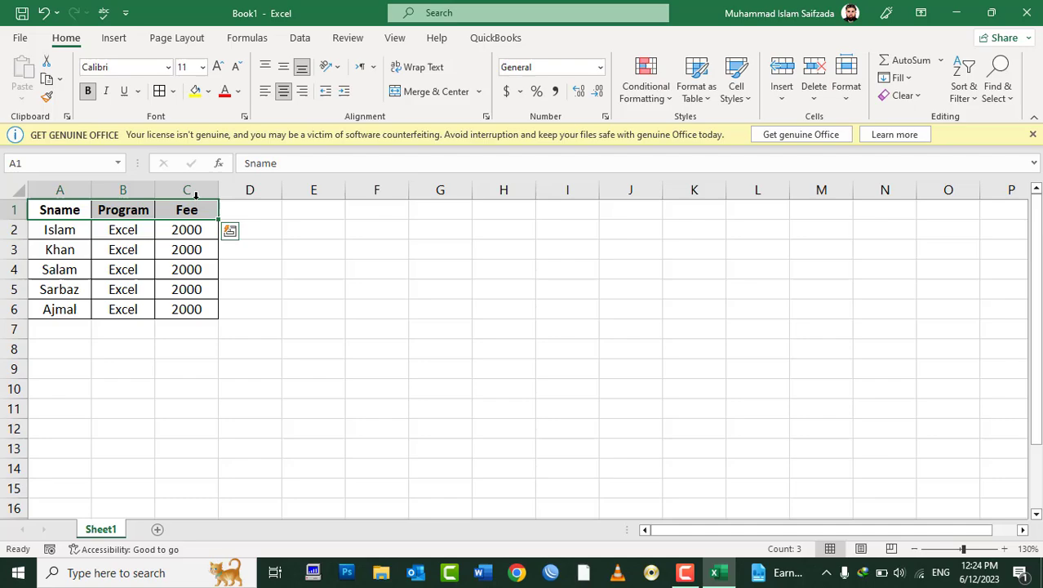
pyautogui.click(208, 91)
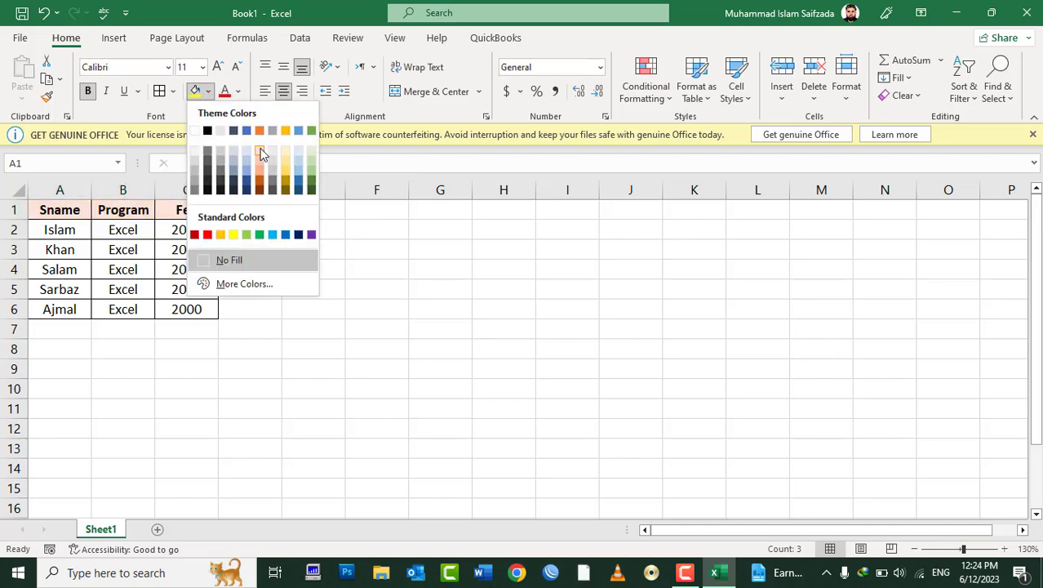
pyautogui.click(246, 156)
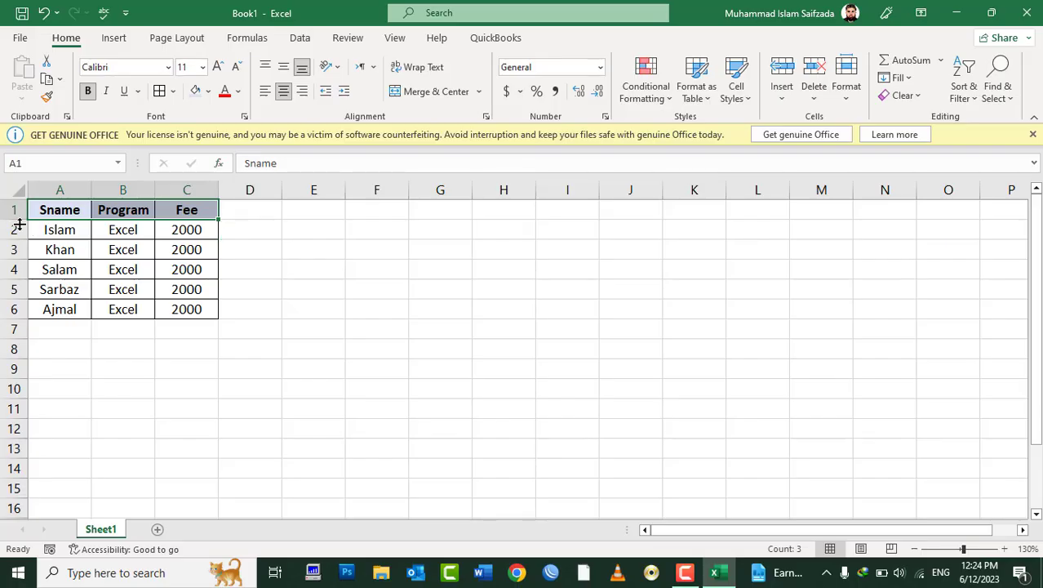
pyautogui.moveTo(15, 219); pyautogui.dragTo(182, 318)
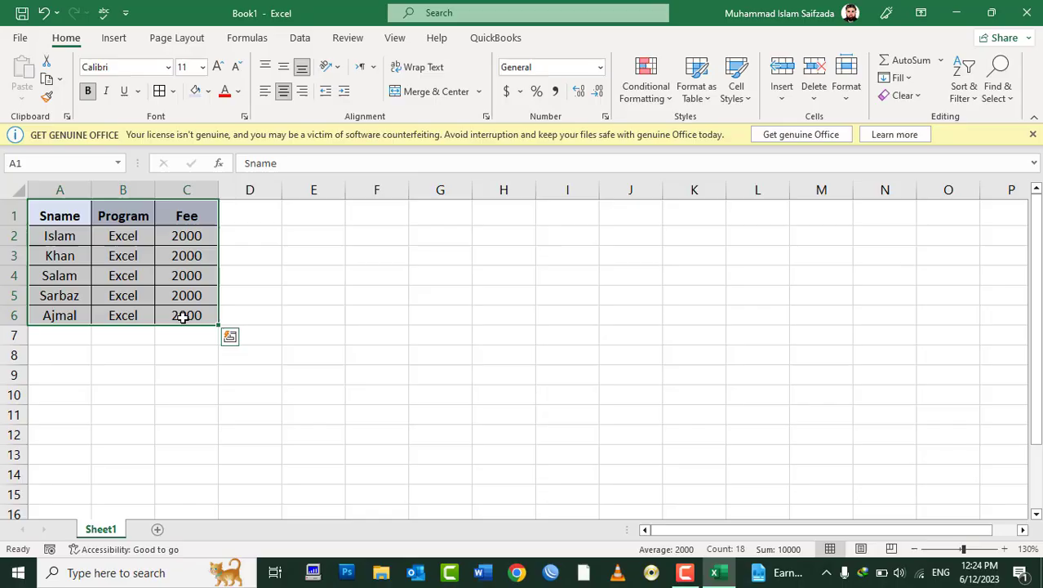
# Step: Copy A1:C6 and Paste Special with All into E1, creating an identical table in E1:G6
pyautogui.click(47, 79)
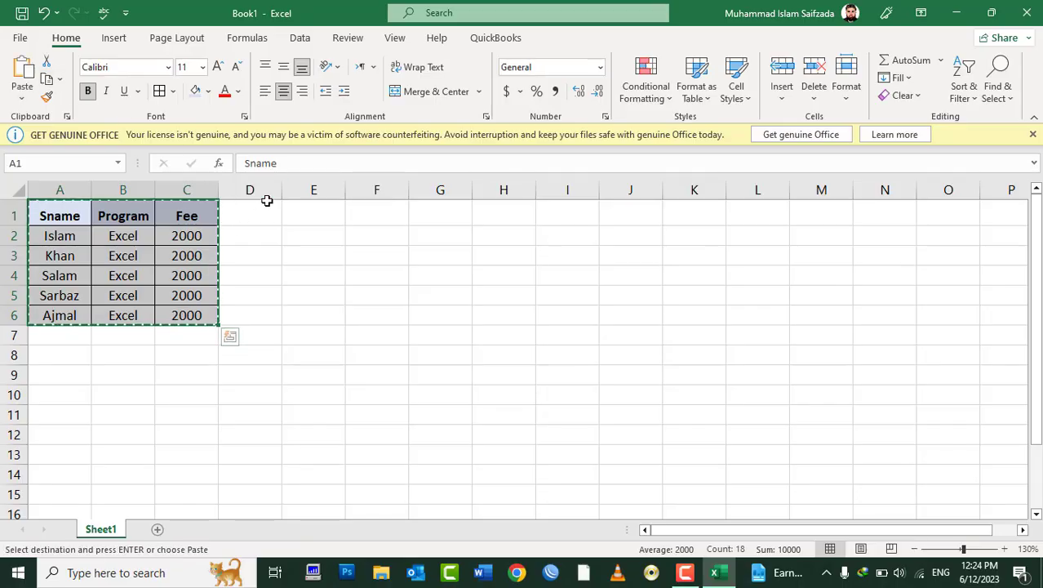
pyautogui.click(309, 213)
pyautogui.click(24, 98)
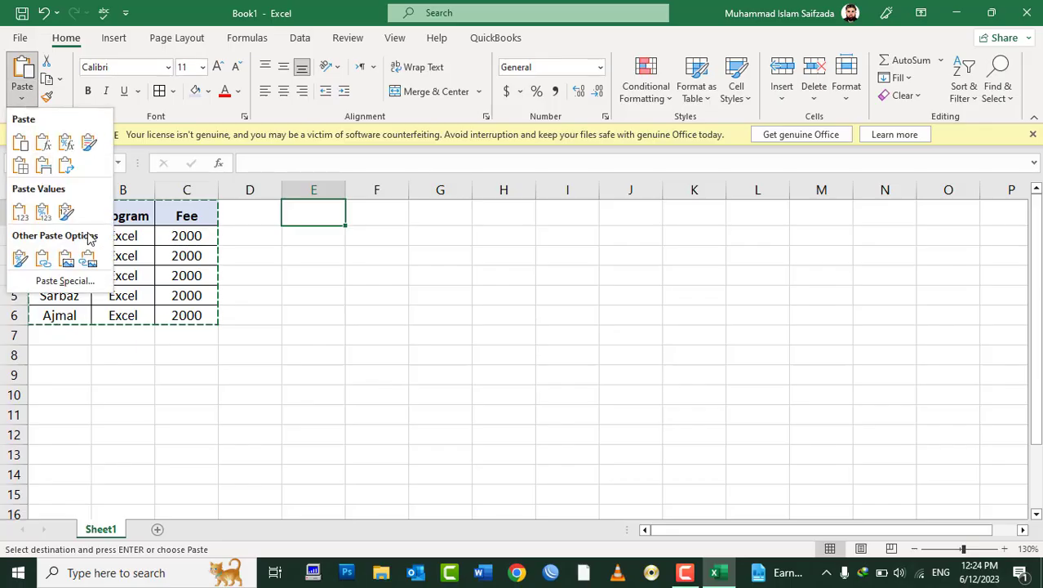
pyautogui.click(58, 282)
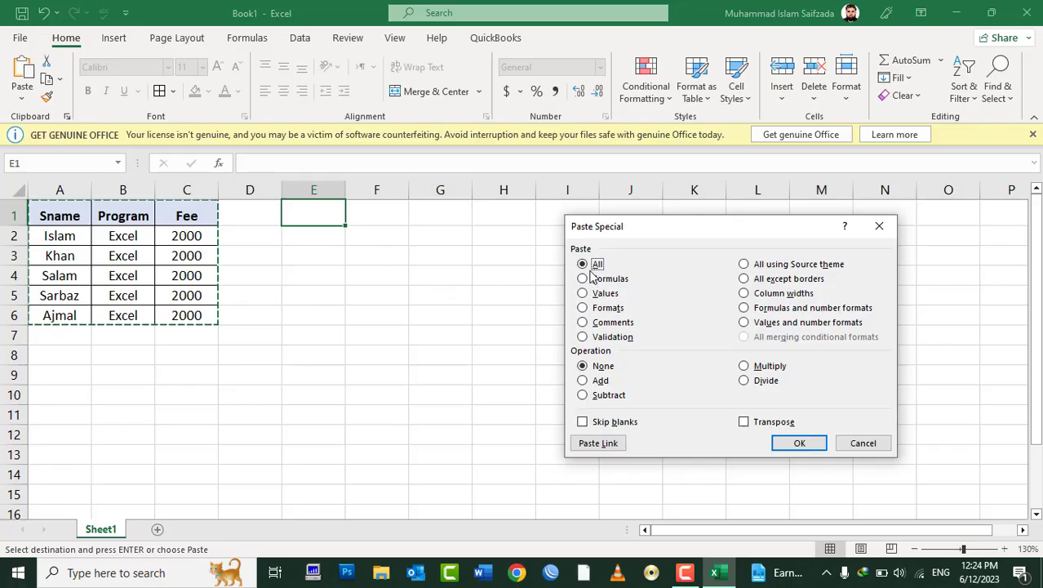
pyautogui.click(790, 444)
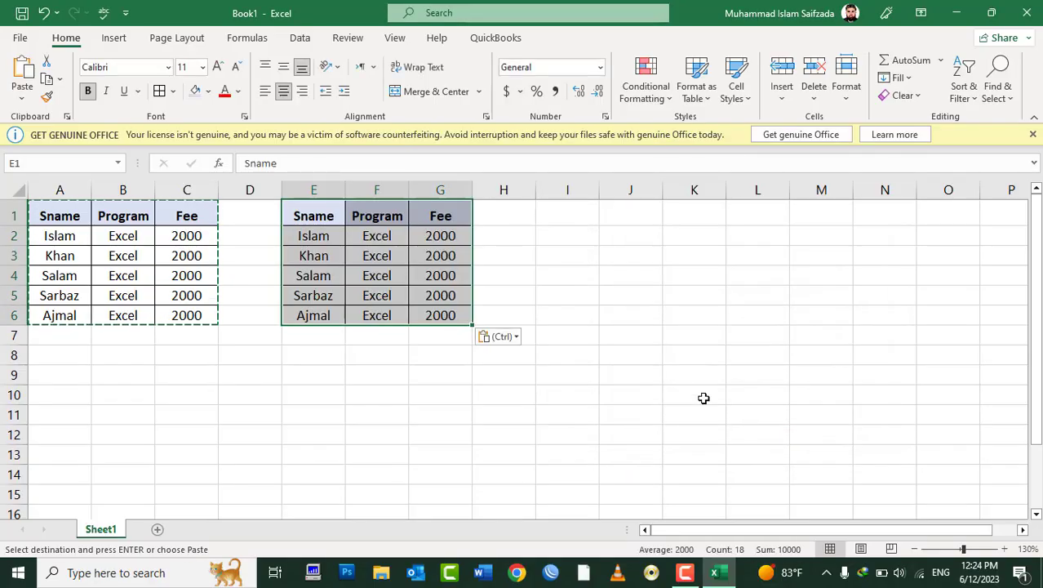
pyautogui.press('Escape')
pyautogui.press('Escape')
# Step: Enter a bold 'Total Ad' label in A7, then move into the Fee column
pyautogui.click(452, 349)
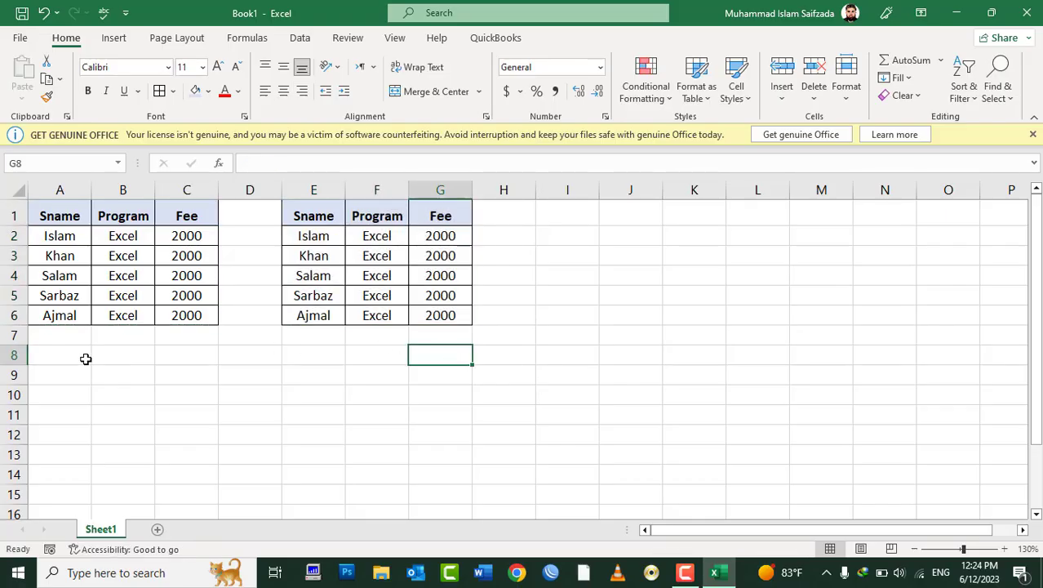
pyautogui.click(52, 331)
pyautogui.write('To')
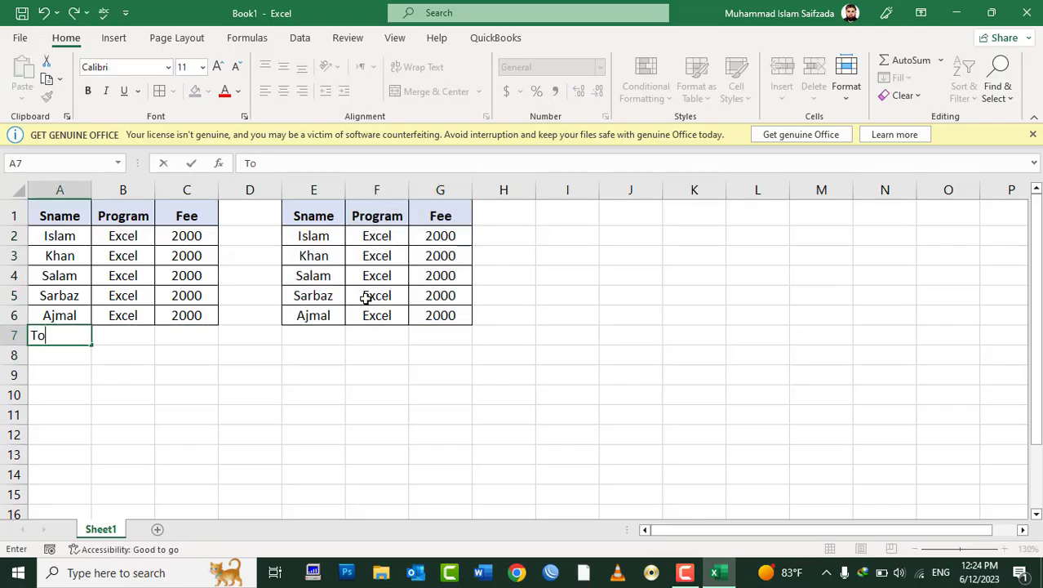
pyautogui.write('tal Inco')
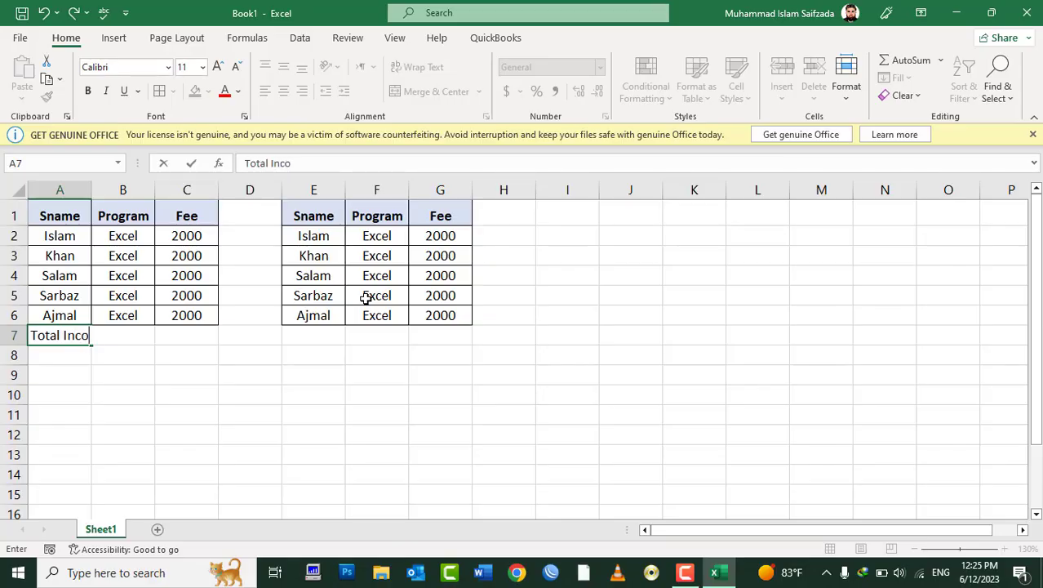
pyautogui.write('Add')
pyautogui.press('Tab')
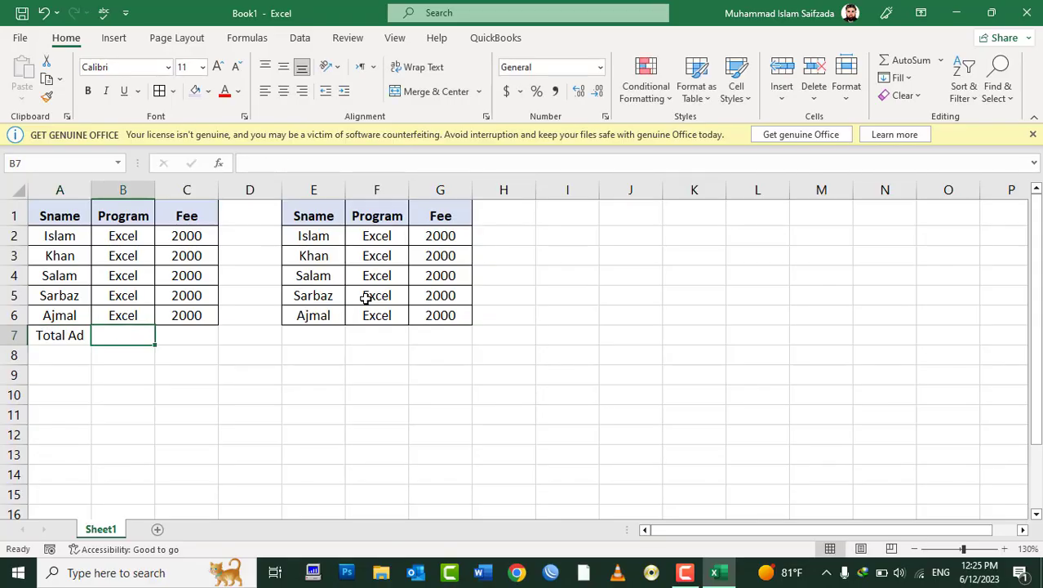
pyautogui.press('Left')
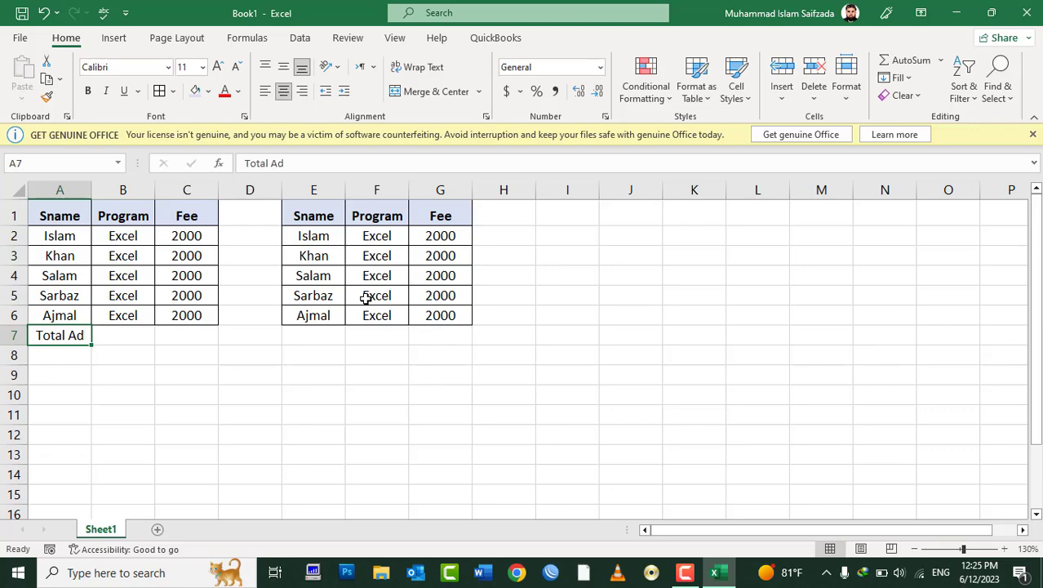
pyautogui.hotkey('ctrl', 'b')
pyautogui.press('Right')
pyautogui.press('Right')
pyautogui.press('Up')
pyautogui.press('Up')
pyautogui.press('Up')
pyautogui.press('Up')
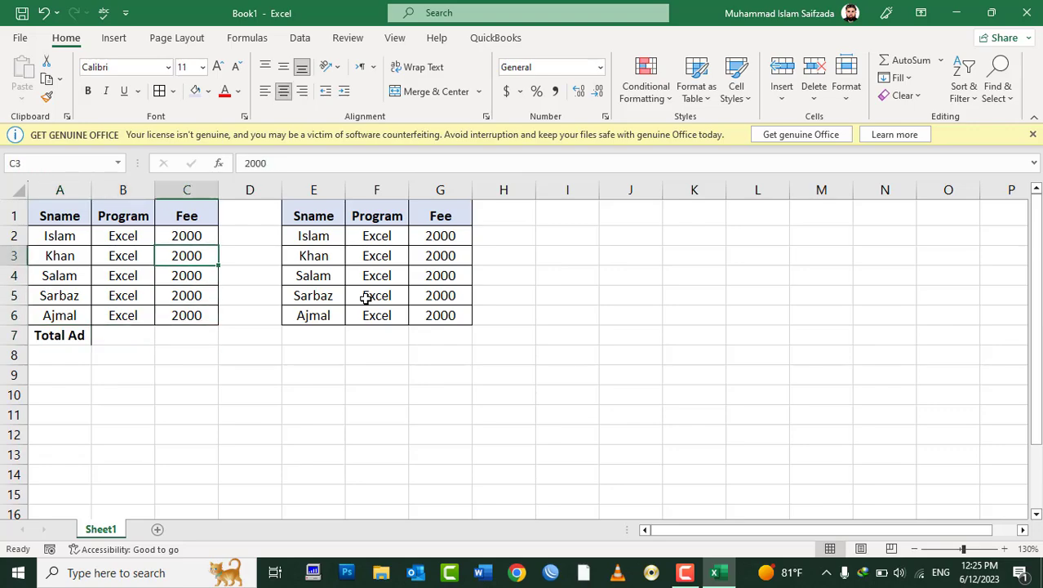
pyautogui.press('Up')
pyautogui.hotkey('shift', 'Down')
pyautogui.hotkey('shift', 'Down')
pyautogui.hotkey('shift', 'Down')
pyautogui.hotkey('shift', 'Down')
pyautogui.press('Down')
pyautogui.press('Down')
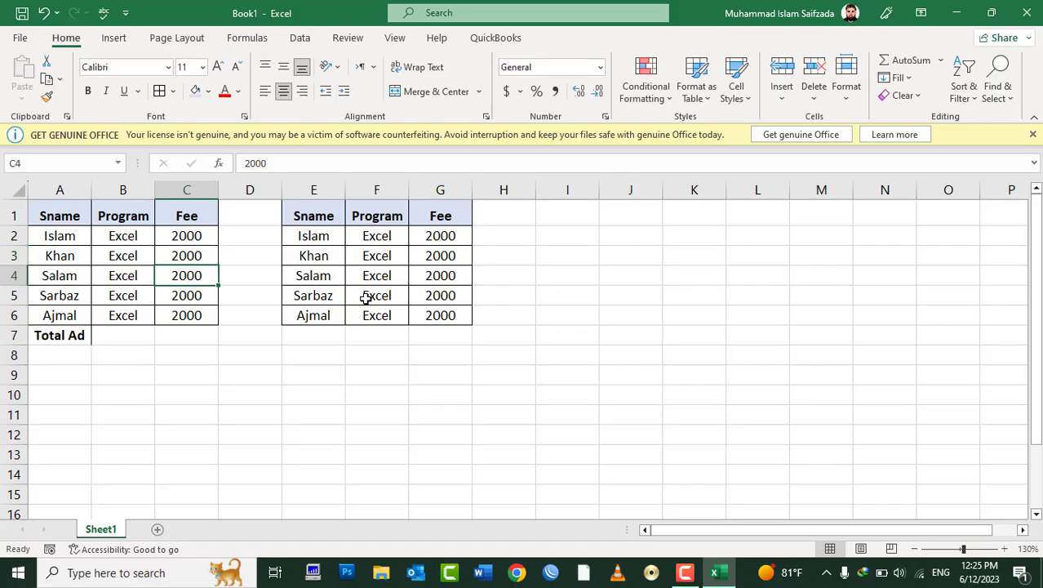
pyautogui.press('Down')
pyautogui.press('Down')
pyautogui.press('Down')
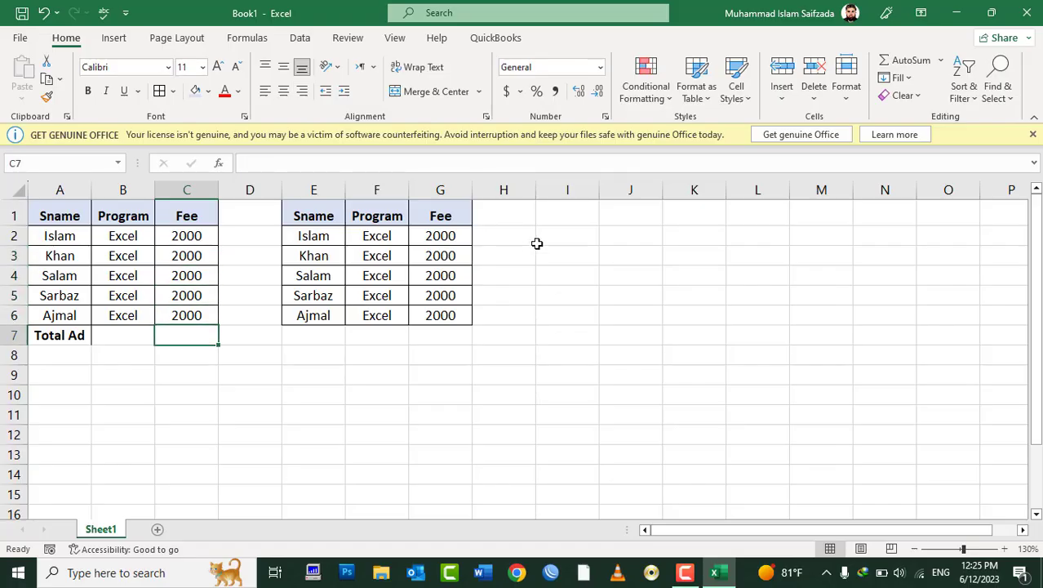
pyautogui.click(899, 65)
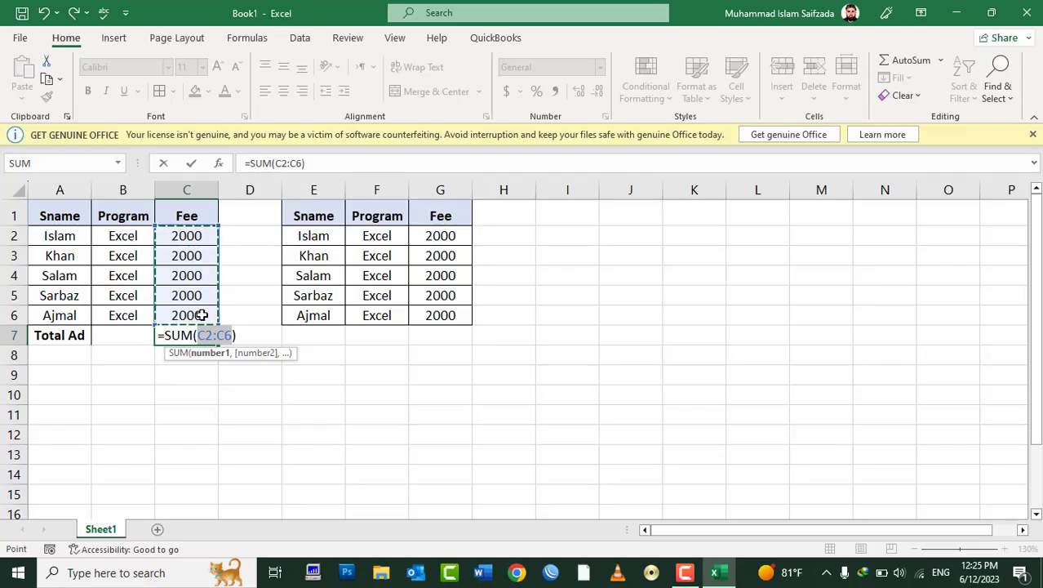
pyautogui.press('Return')
pyautogui.press('Up')
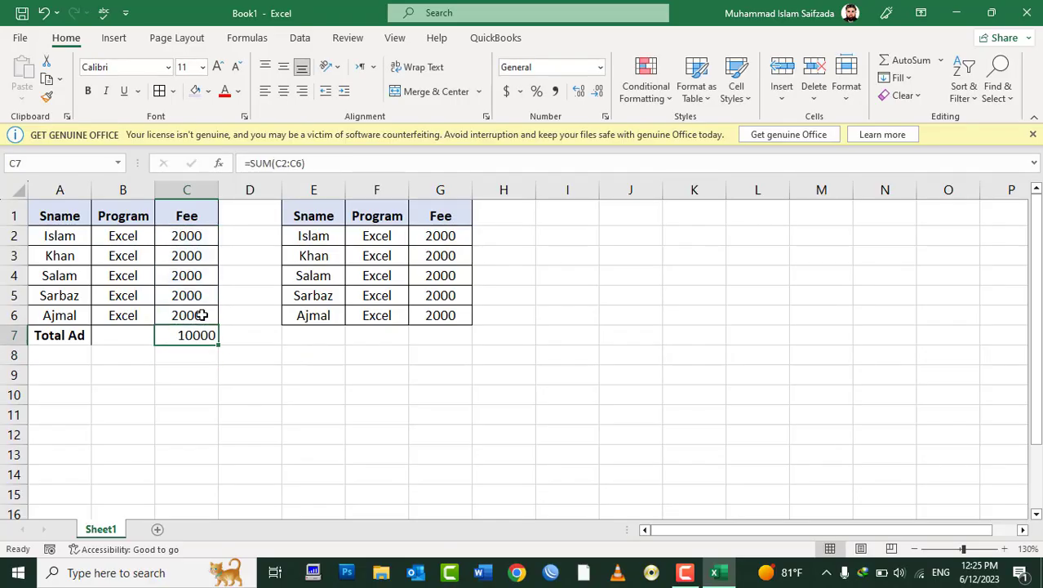
pyautogui.press('Delete')
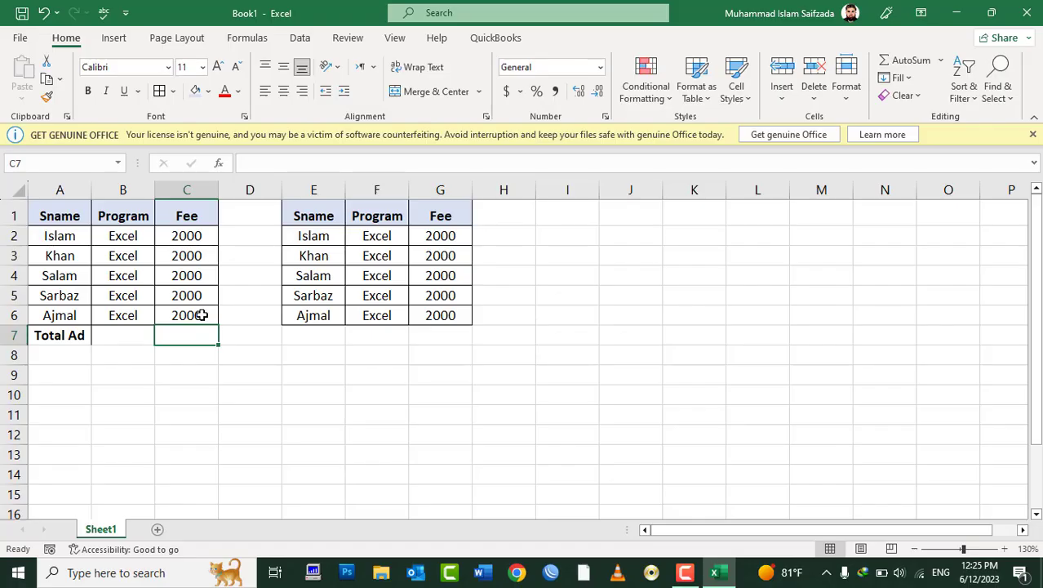
pyautogui.hotkey('alt', '=')
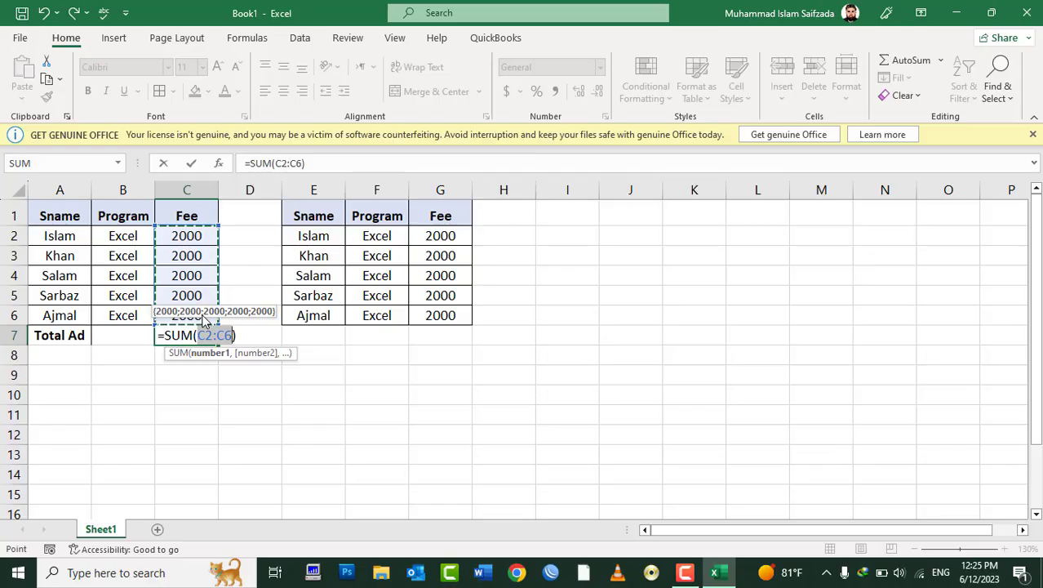
pyautogui.hotkey('ctrl', 'Return')
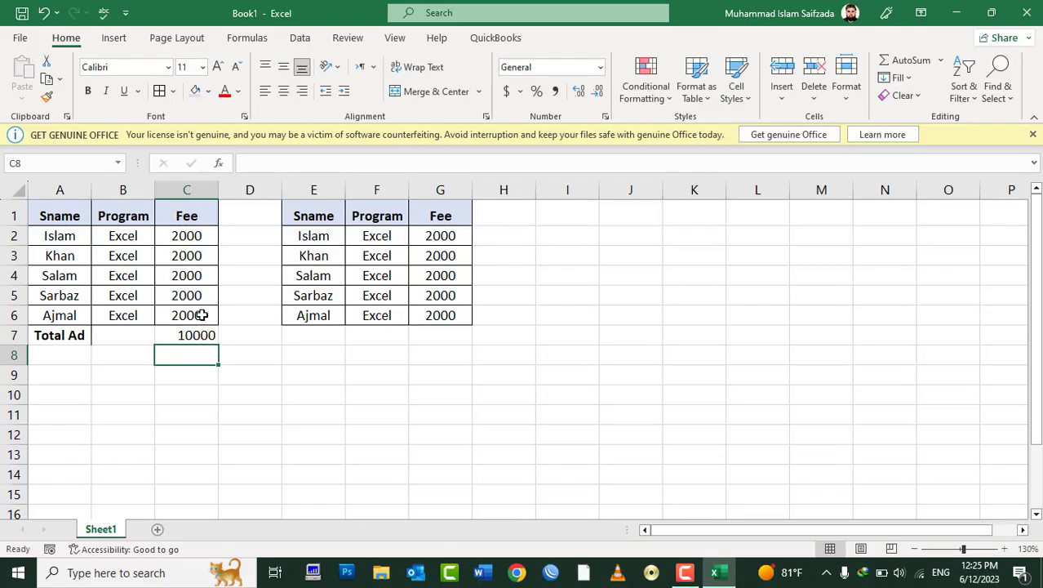
pyautogui.press('Delete')
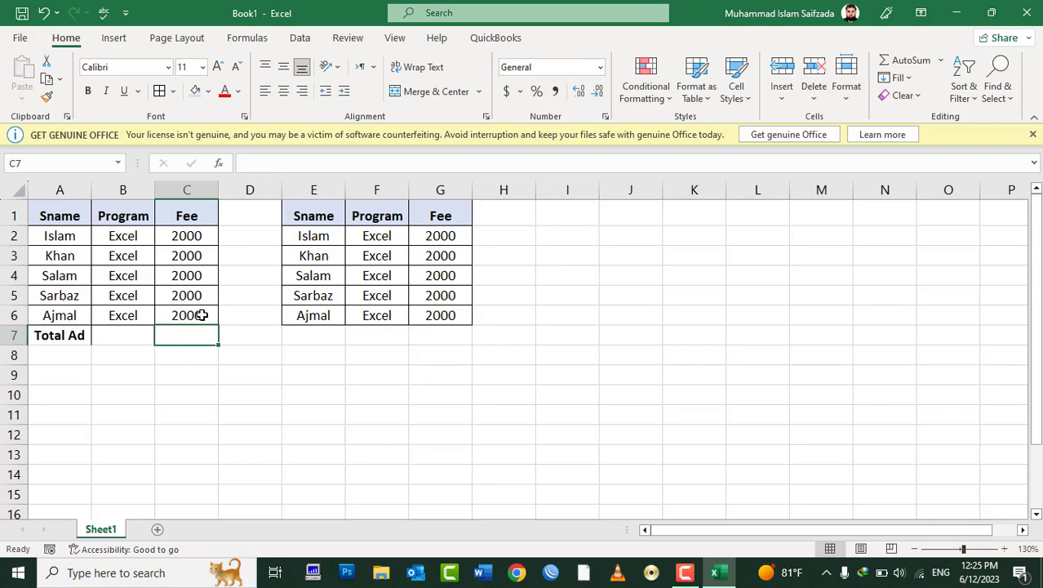
# Step: Enter =SUM(C2:C6) in C7, showing 10000 in bold and centred
pyautogui.write('=sum')
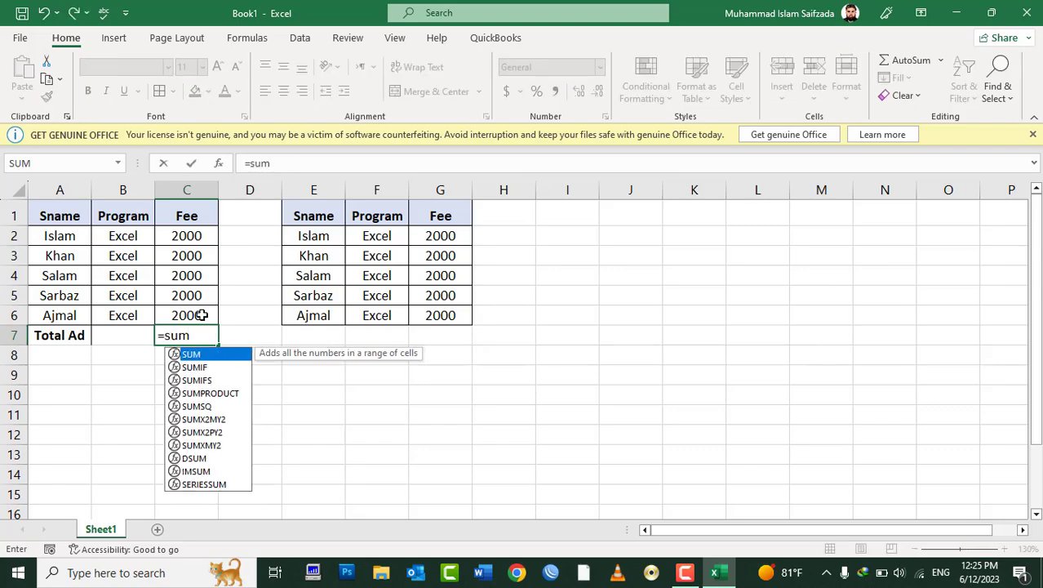
pyautogui.write('(')
pyautogui.press('BackSpace')
pyautogui.write('(')
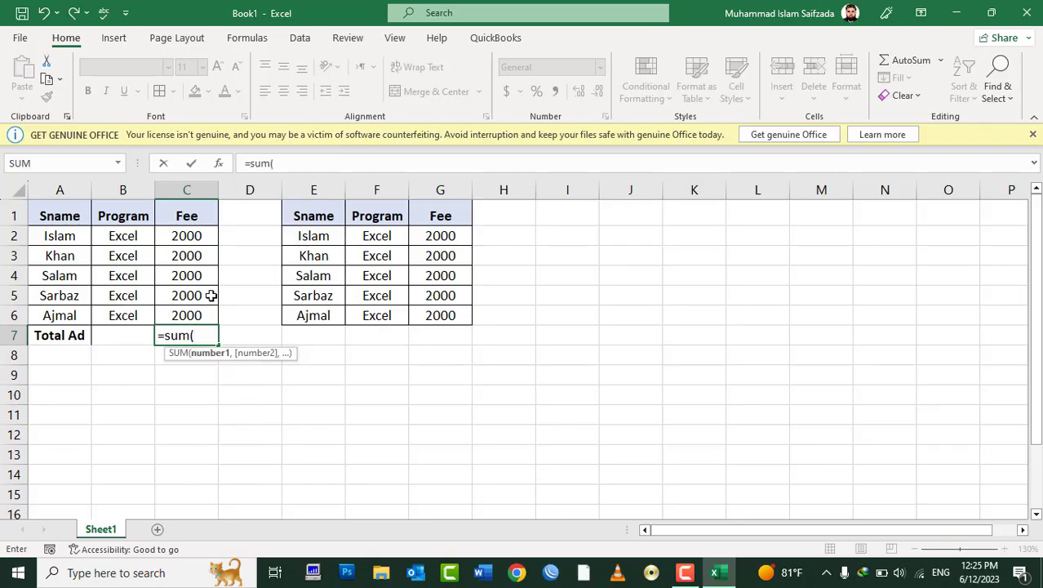
pyautogui.moveTo(187, 235); pyautogui.dragTo(194, 314)
pyautogui.write(')')
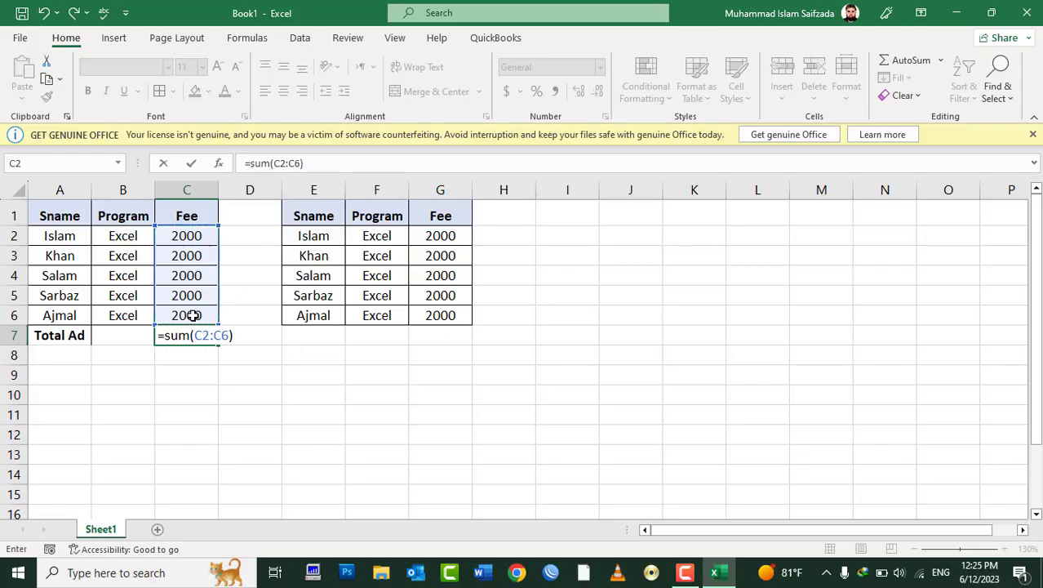
pyautogui.press('Return')
pyautogui.press('Up')
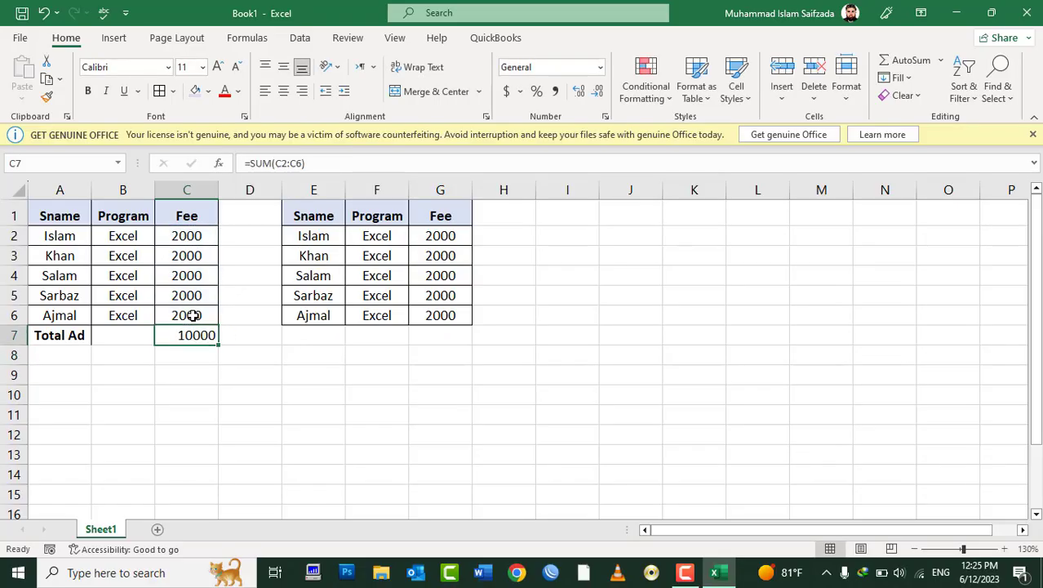
pyautogui.hotkey('ctrl', 'b')
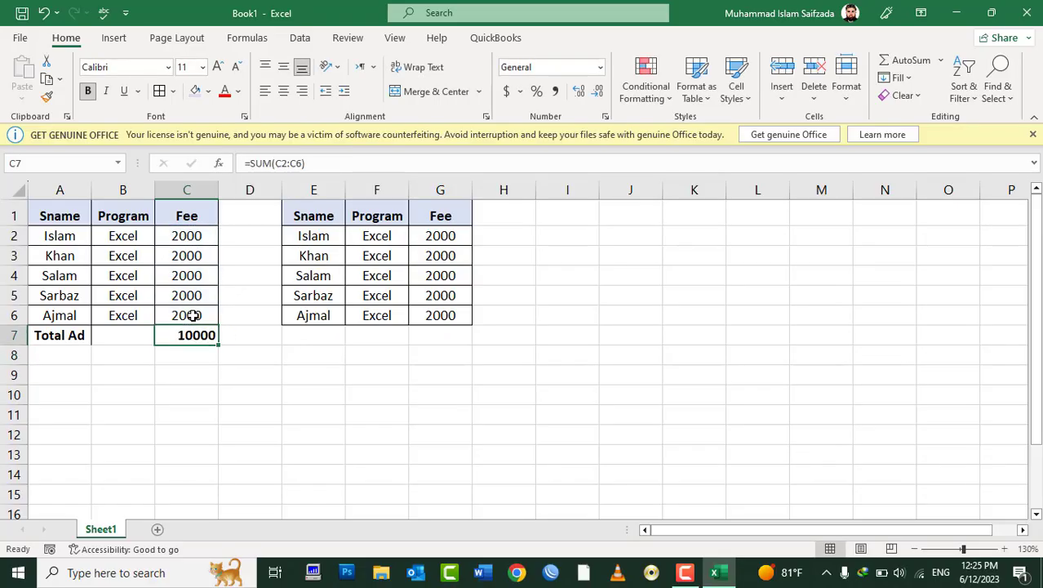
pyautogui.click(284, 91)
pyautogui.moveTo(204, 215); pyautogui.dragTo(46, 323)
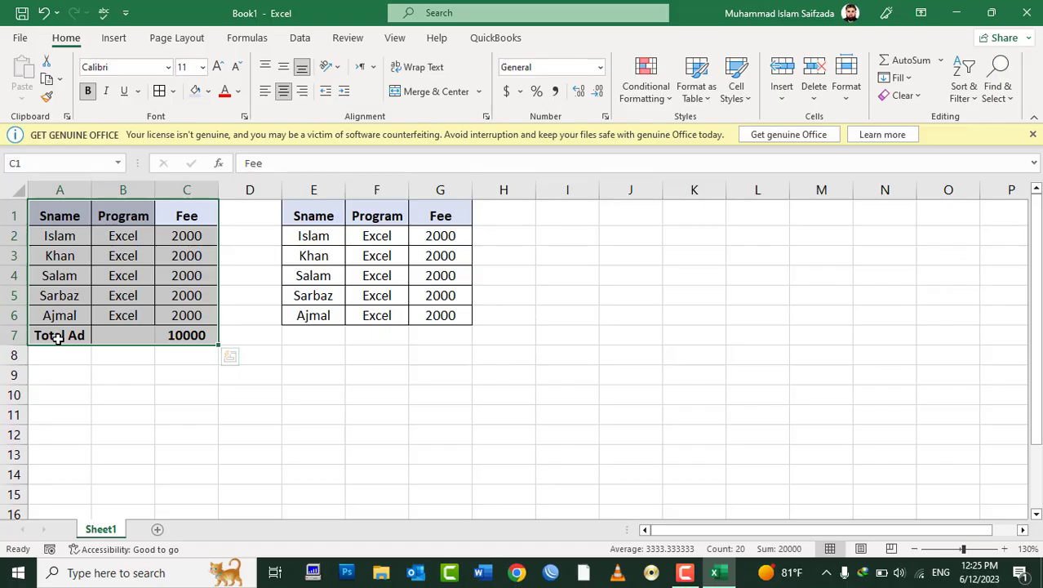
# Step: Add the label 'Total Ad' in E7 of the second table
pyautogui.click(176, 236)
pyautogui.moveTo(174, 238); pyautogui.dragTo(196, 313)
pyautogui.click(453, 332)
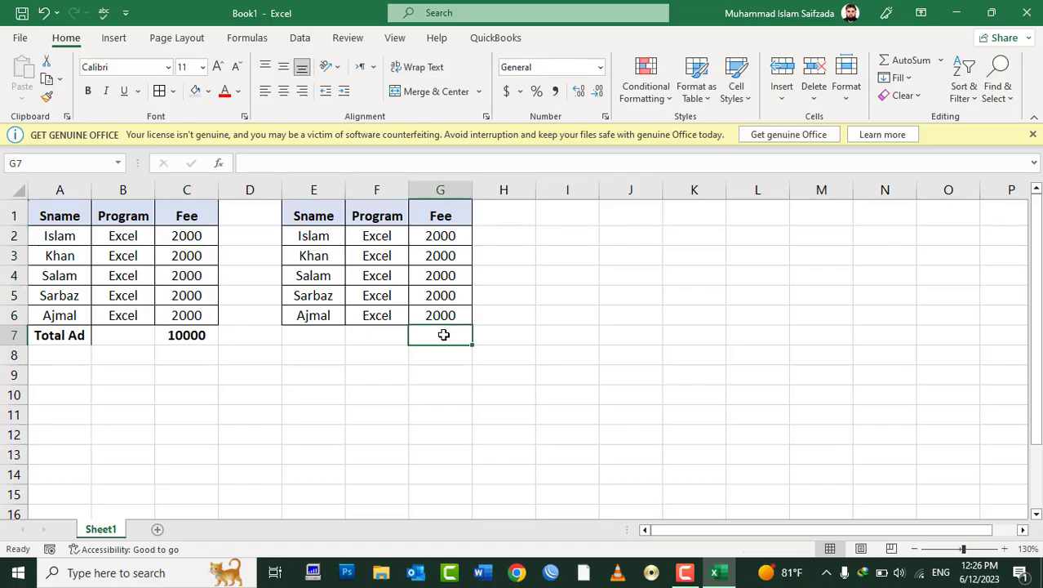
pyautogui.click(302, 338)
pyautogui.write('Tota')
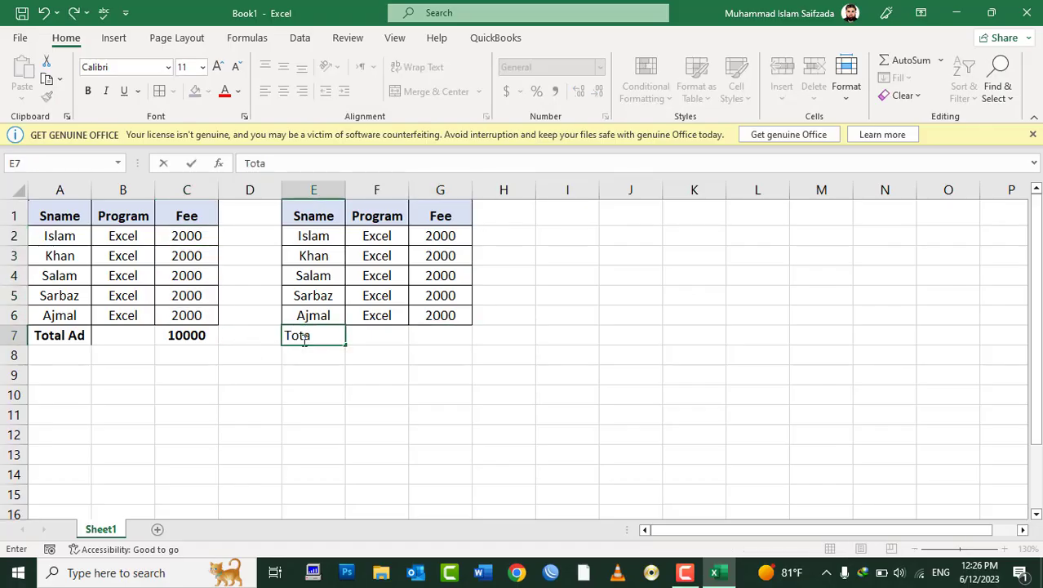
pyautogui.write('l Ad')
pyautogui.press('Tab')
pyautogui.press('Tab')
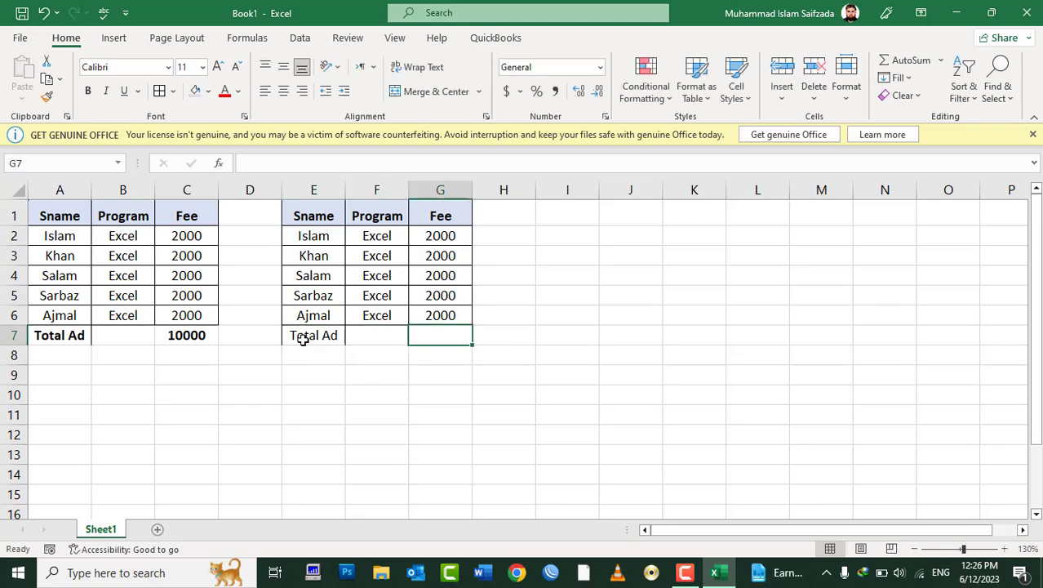
# Step: Fill all of G2:G6 with 3000 at once
pyautogui.press('Up')
pyautogui.press('Up')
pyautogui.press('Up')
pyautogui.press('Up')
pyautogui.press('Up')
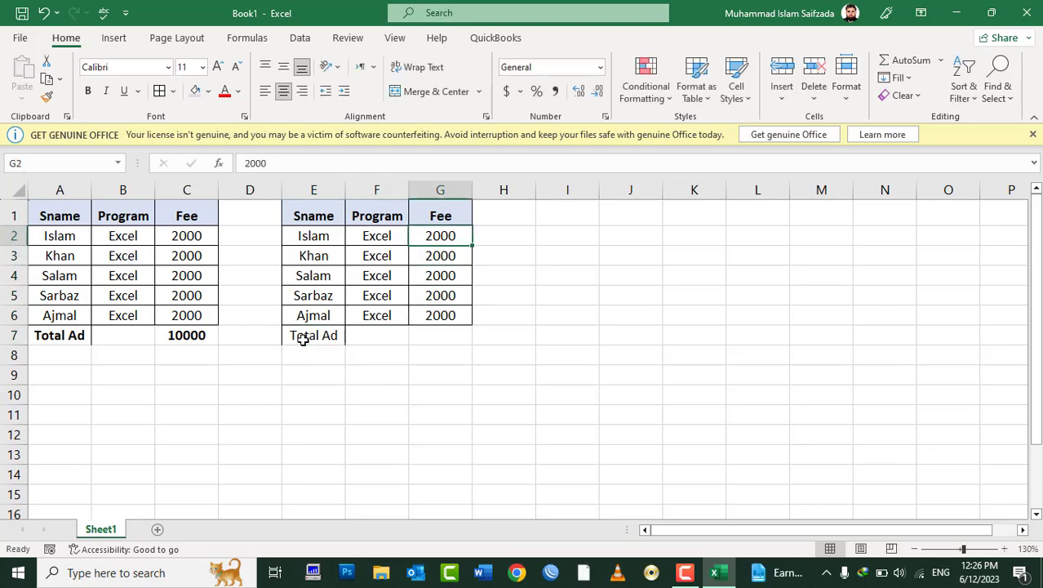
pyautogui.hotkey('shift', 'Down')
pyautogui.hotkey('shift', 'Down')
pyautogui.hotkey('shift', 'Down')
pyautogui.hotkey('shift', 'Down')
pyautogui.write('399')
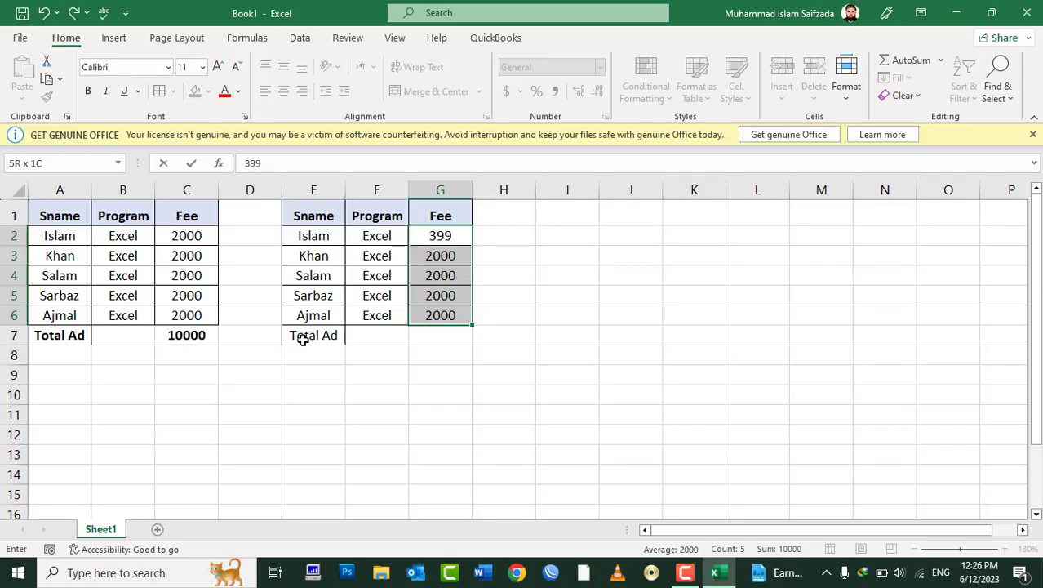
pyautogui.press('BackSpace')
pyautogui.press('BackSpace')
pyautogui.write('000')
pyautogui.hotkey('ctrl', 'Return')
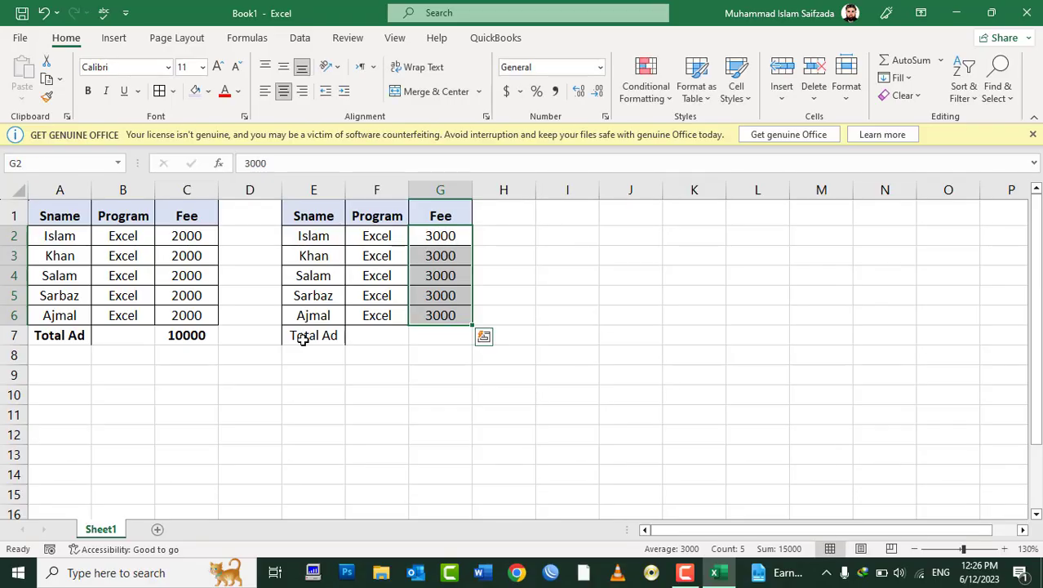
pyautogui.click(422, 337)
pyautogui.click(198, 331)
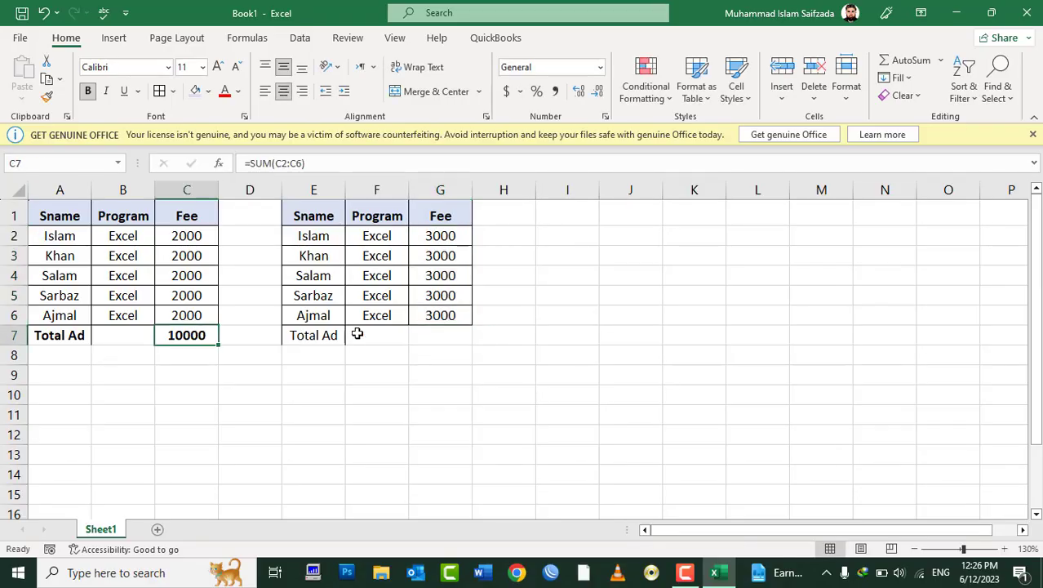
pyautogui.click(435, 341)
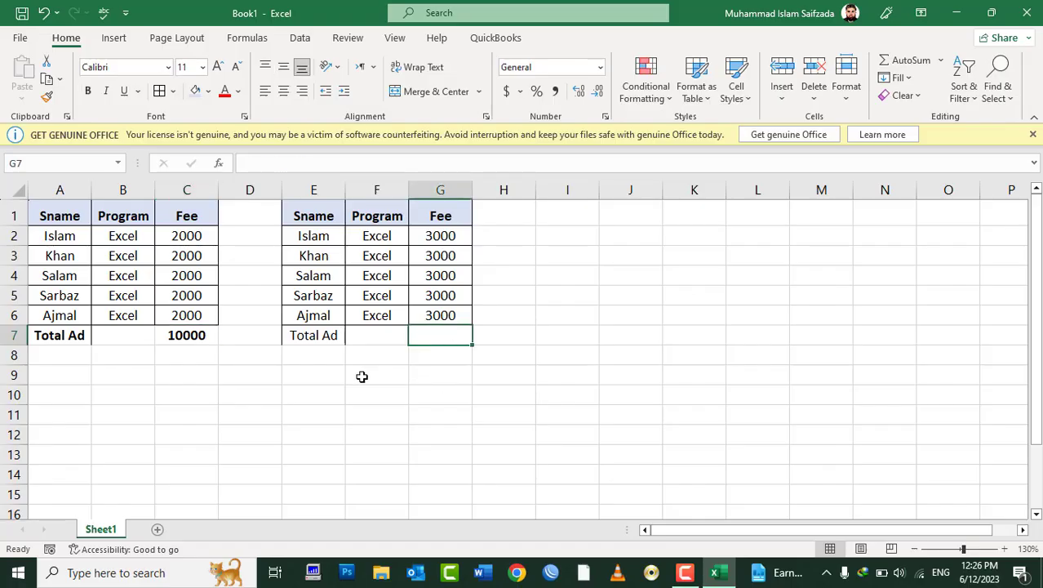
pyautogui.click(191, 338)
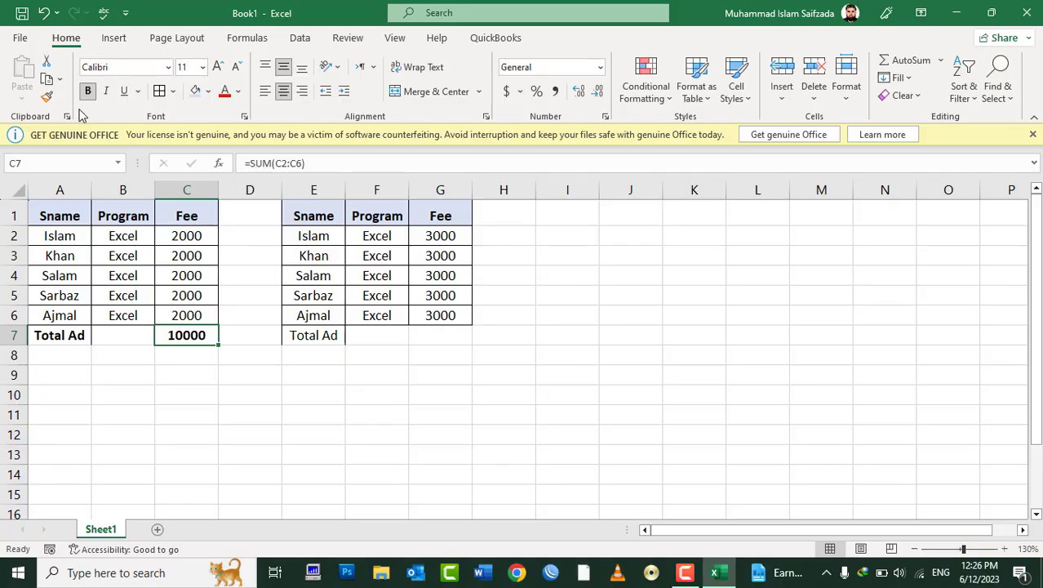
# Step: Paste only the SUM formula from C7 into G7 using Paste Special Formulas
pyautogui.click(47, 80)
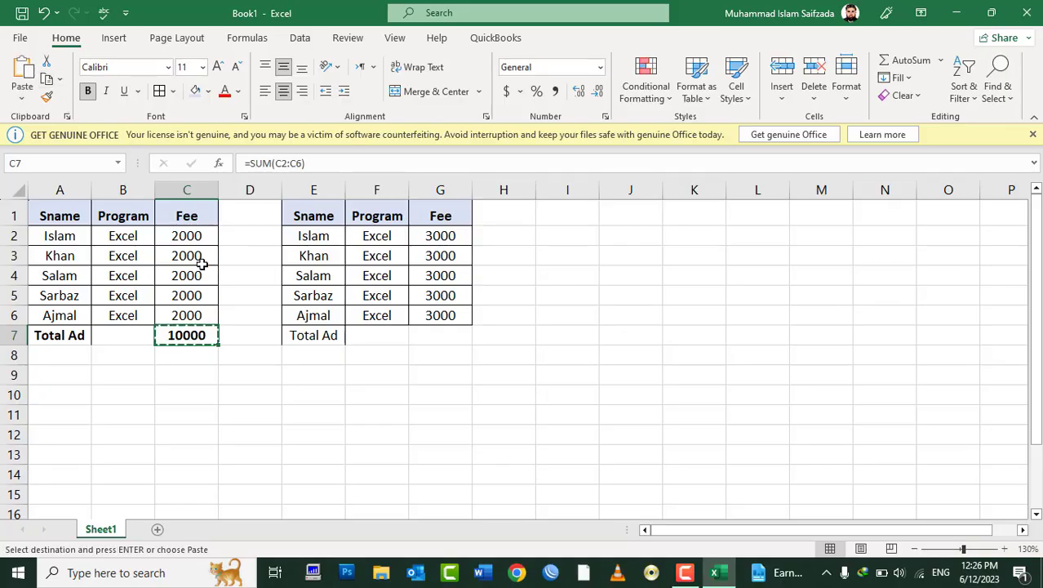
pyautogui.click(449, 331)
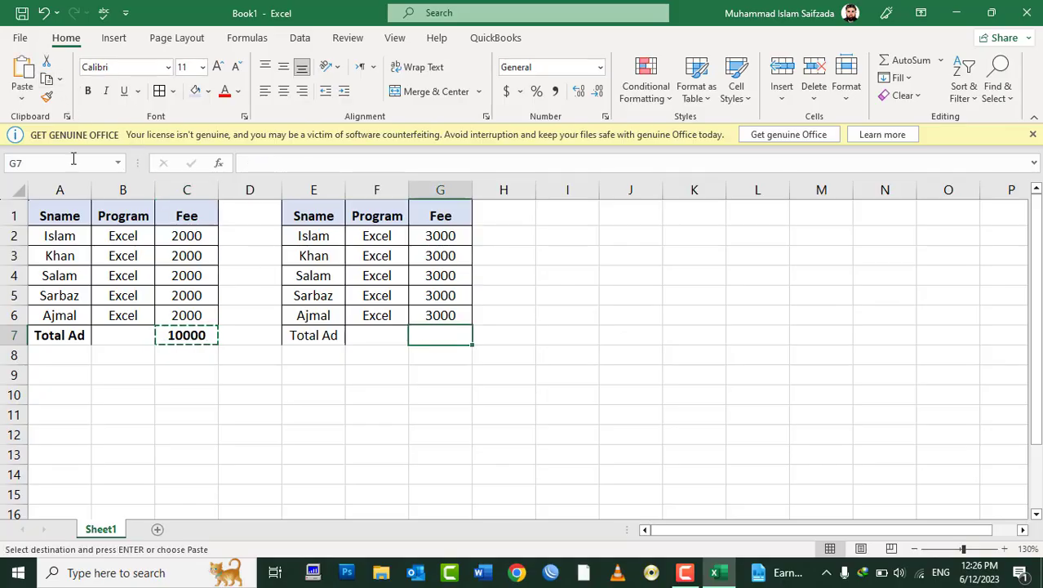
pyautogui.click(22, 97)
pyautogui.click(65, 280)
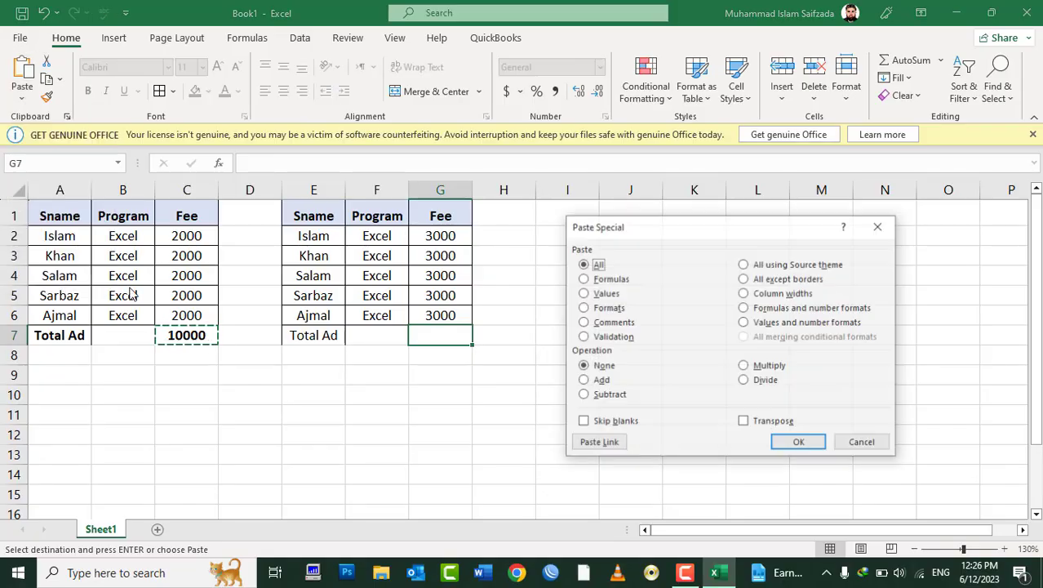
pyautogui.click(585, 278)
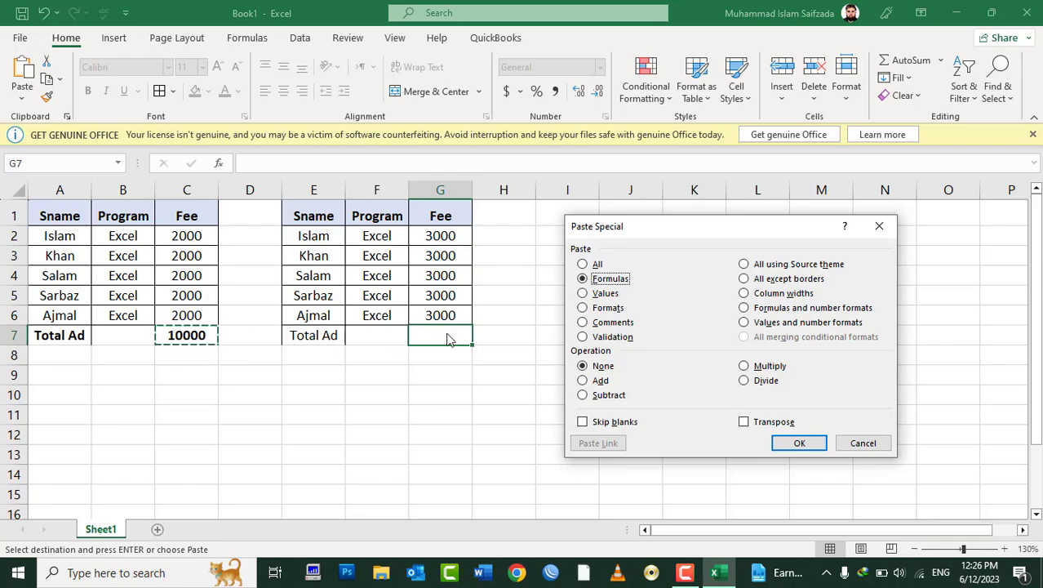
pyautogui.click(796, 442)
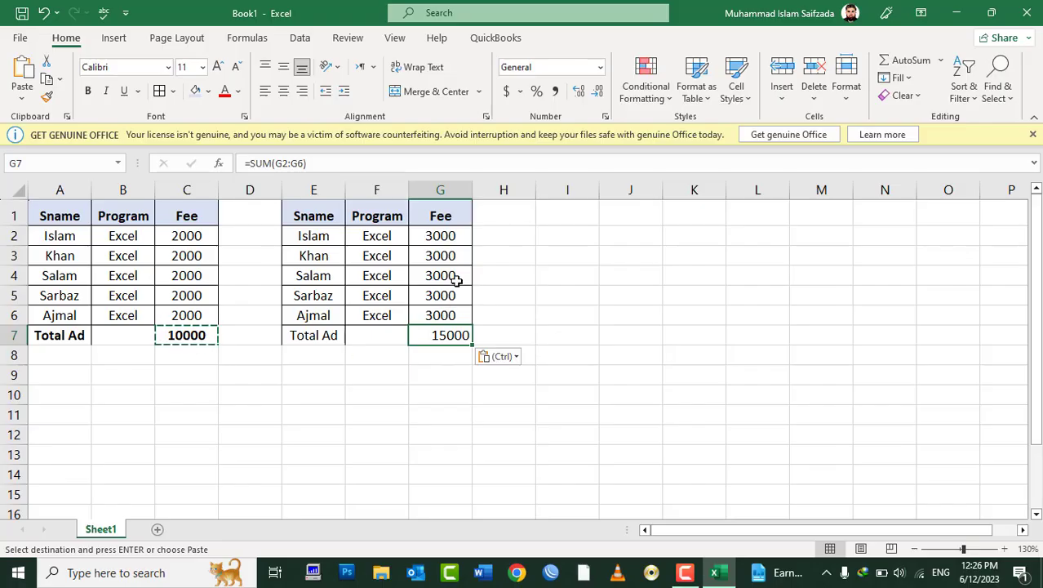
# Step: Change the fees in G2 to 1000 and G3 to 2000
pyautogui.click(443, 230)
pyautogui.write('1000')
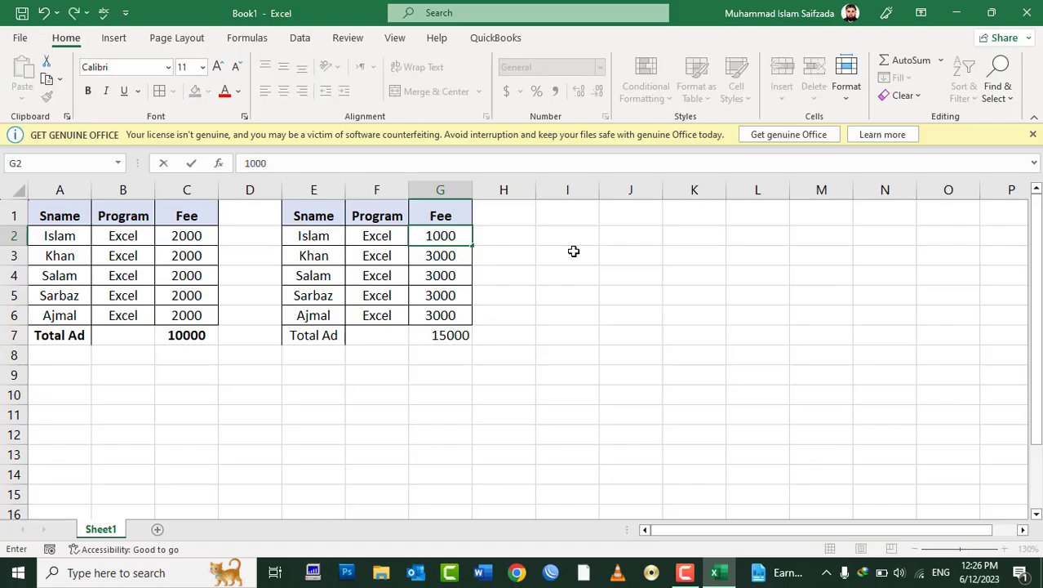
pyautogui.press('Return')
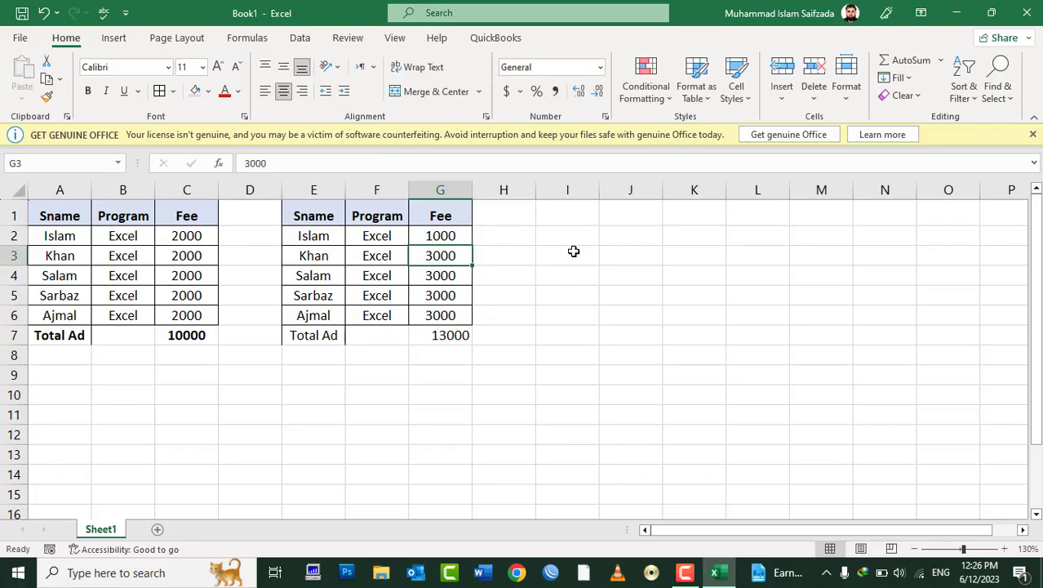
pyautogui.write('2000')
pyautogui.press('Return')
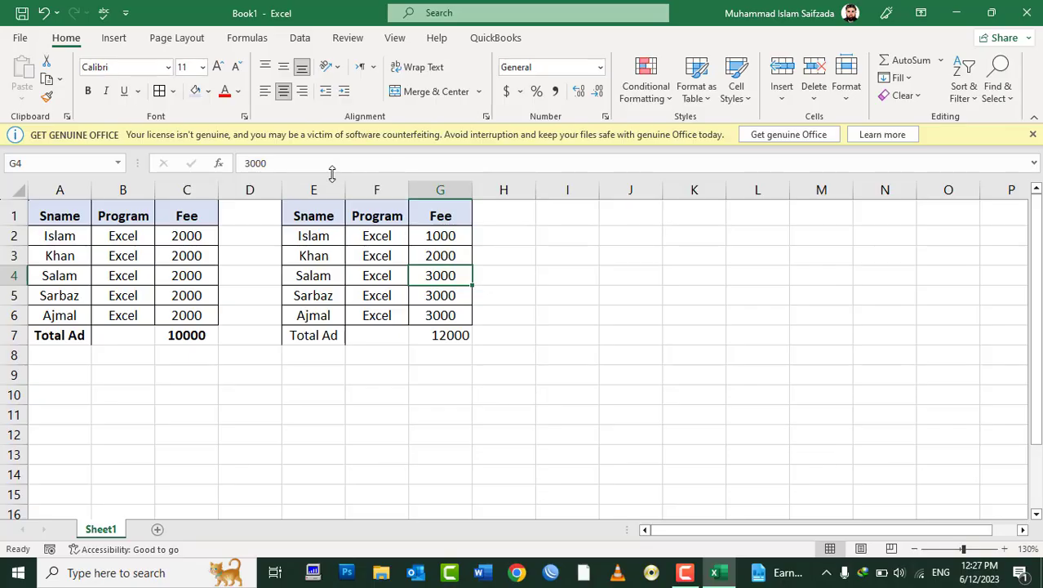
# Step: Copy A1:C7 and Paste Special Values at A9, giving an unformatted copy with total 10000
pyautogui.moveTo(186, 220); pyautogui.dragTo(77, 334)
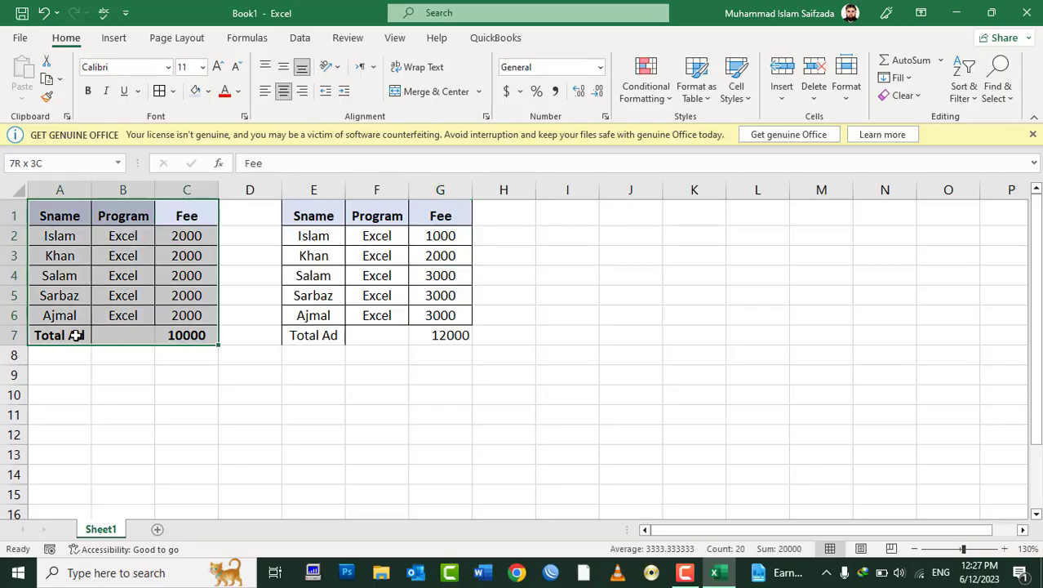
pyautogui.rightClick(124, 261)
pyautogui.click(116, 154)
pyautogui.click(82, 374)
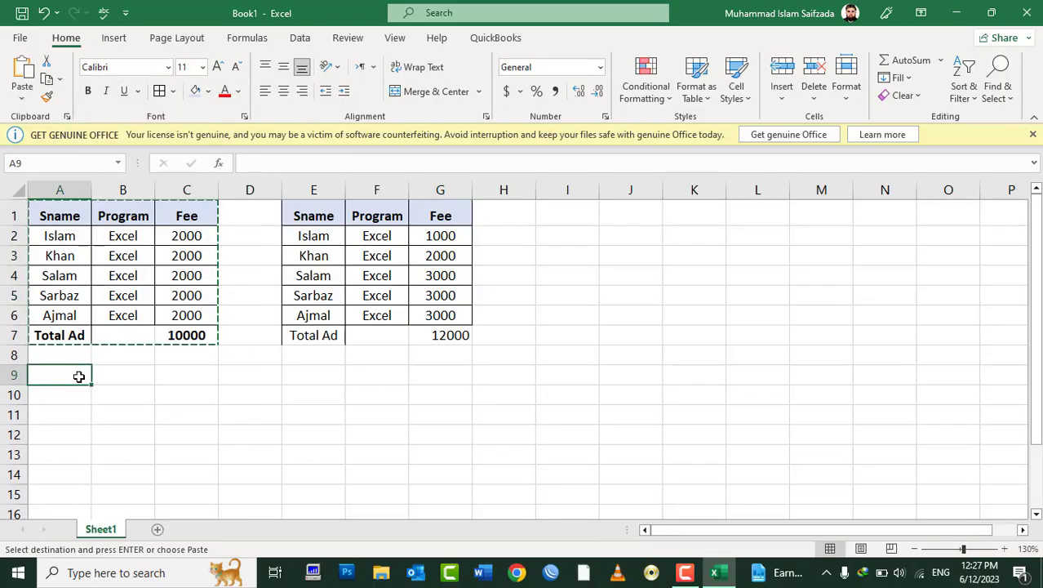
pyautogui.click(22, 98)
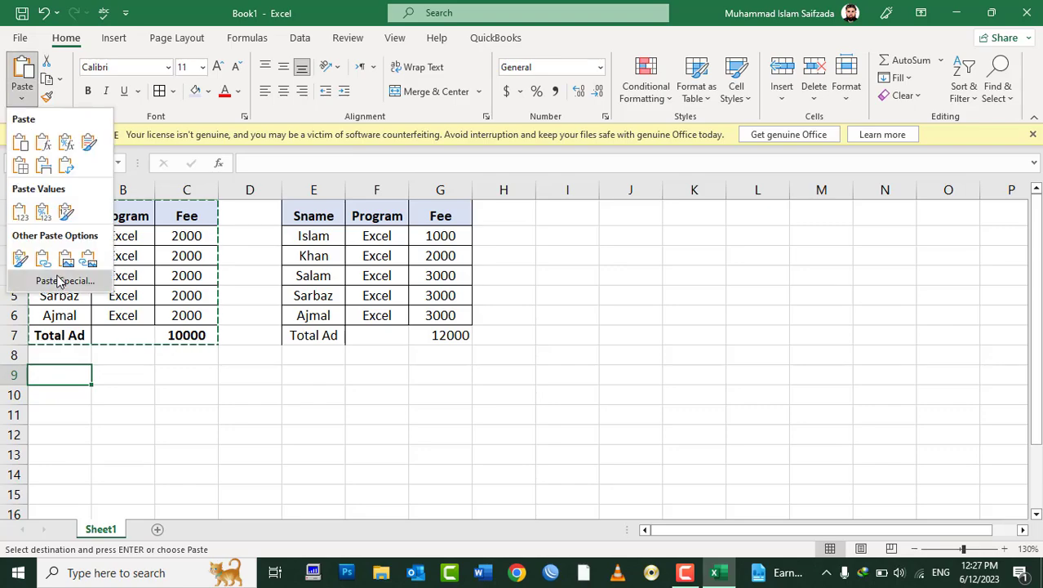
pyautogui.click(331, 7)
pyautogui.rightClick(62, 373)
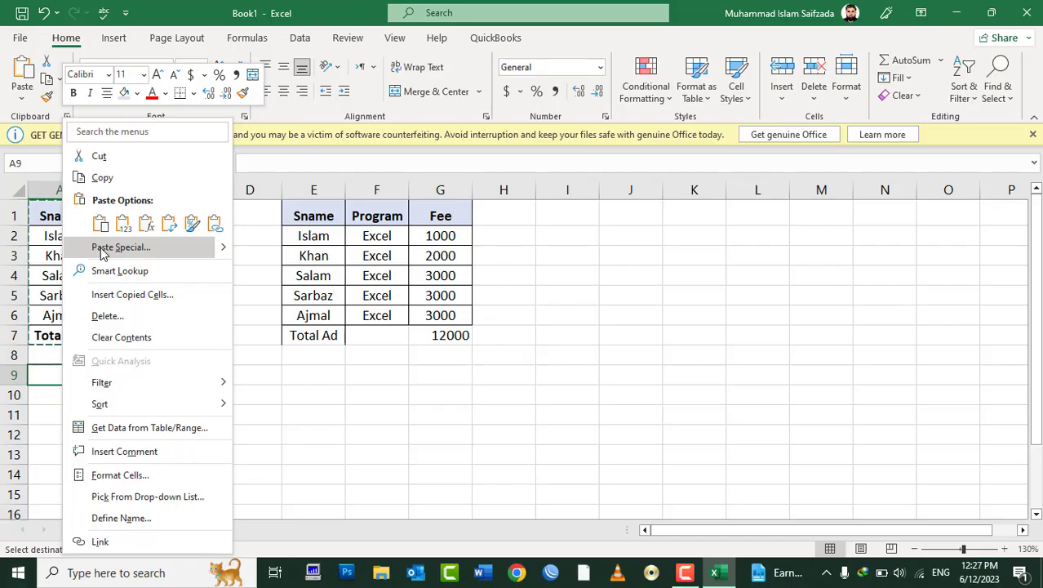
pyautogui.click(114, 247)
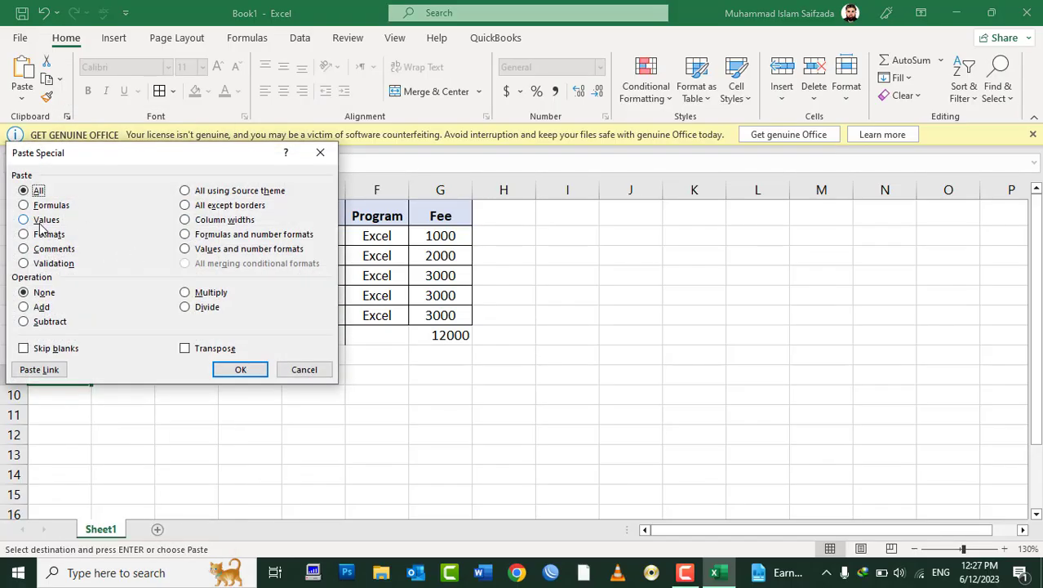
pyautogui.click(43, 221)
pyautogui.moveTo(108, 160); pyautogui.dragTo(645, 226)
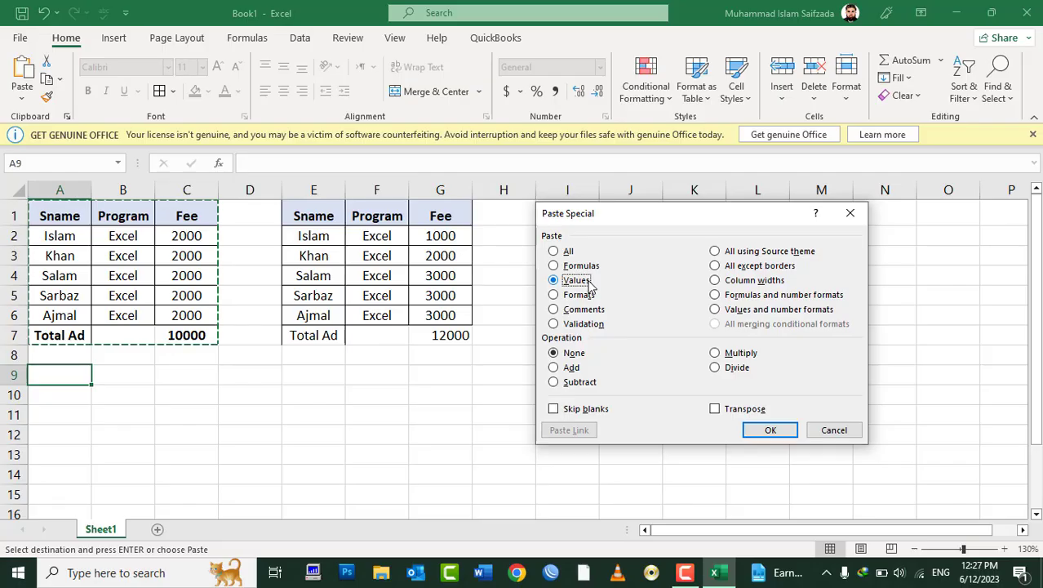
pyautogui.click(768, 430)
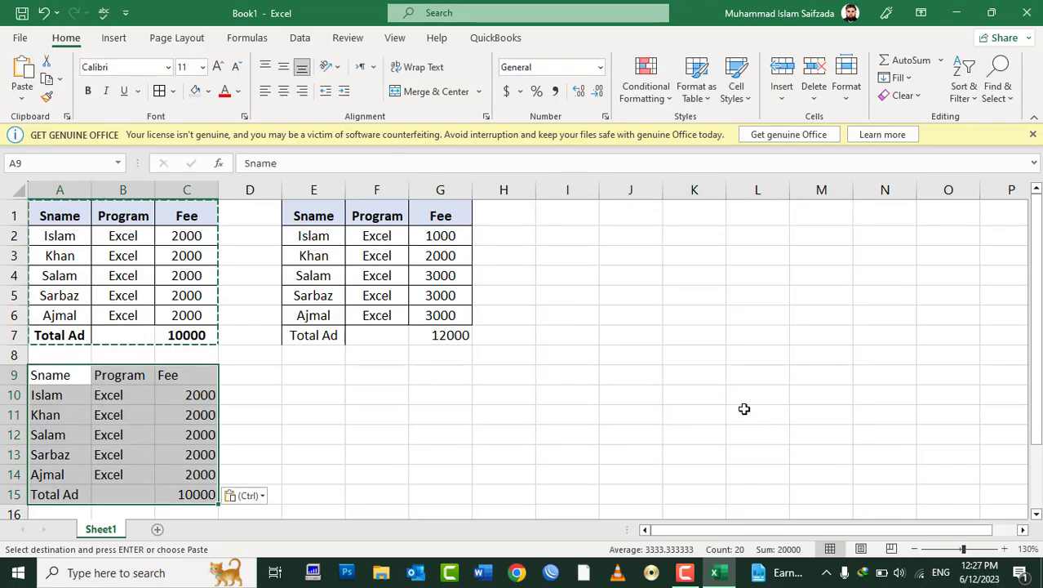
# Step: Paste Special Formats at E9 to create an empty bordered grid with shaded header
pyautogui.click(687, 353)
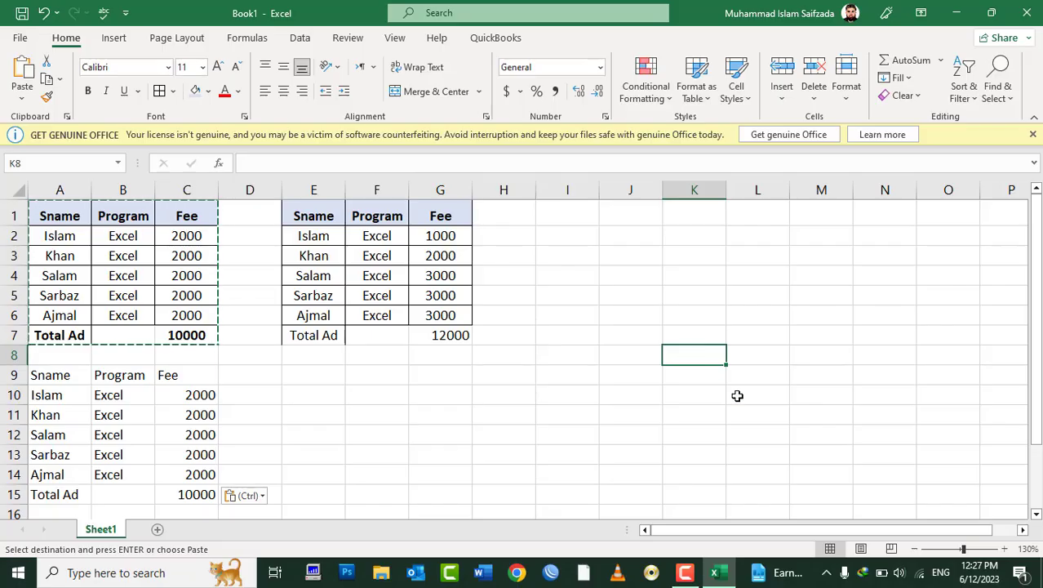
pyautogui.click(319, 377)
pyautogui.rightClick(320, 376)
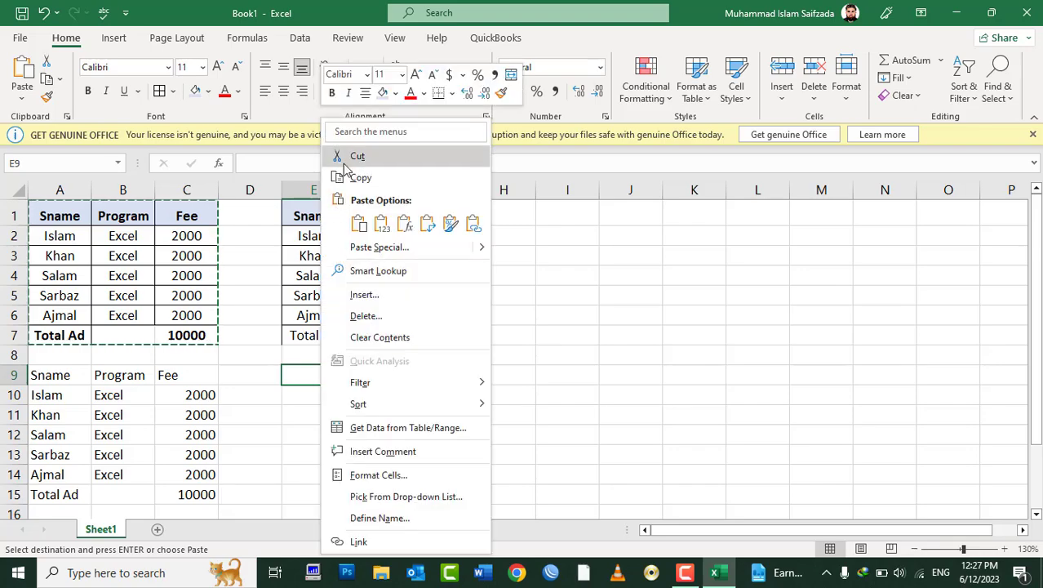
pyautogui.click(375, 250)
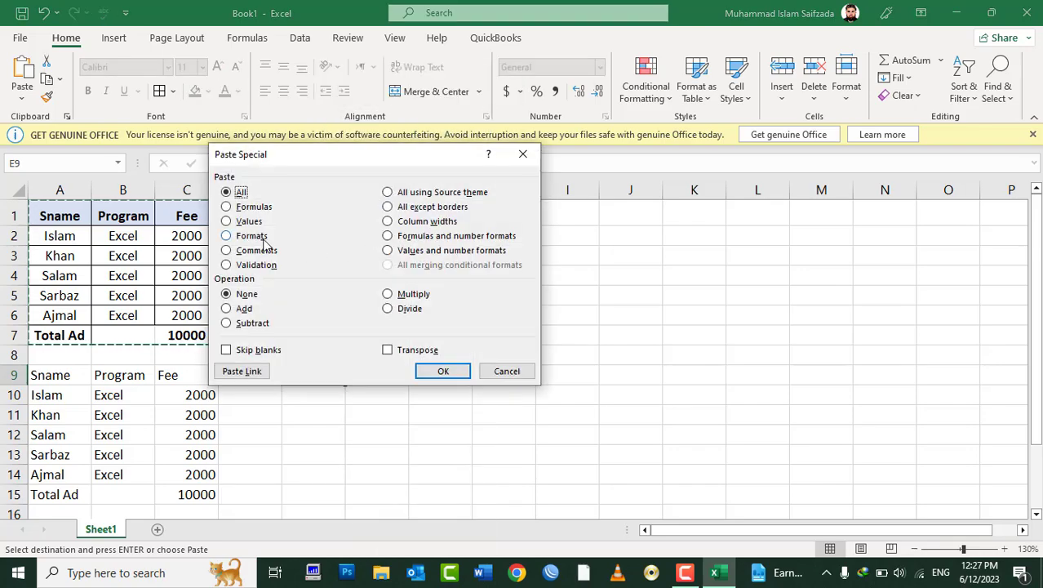
pyautogui.click(263, 238)
pyautogui.moveTo(332, 153); pyautogui.dragTo(746, 159)
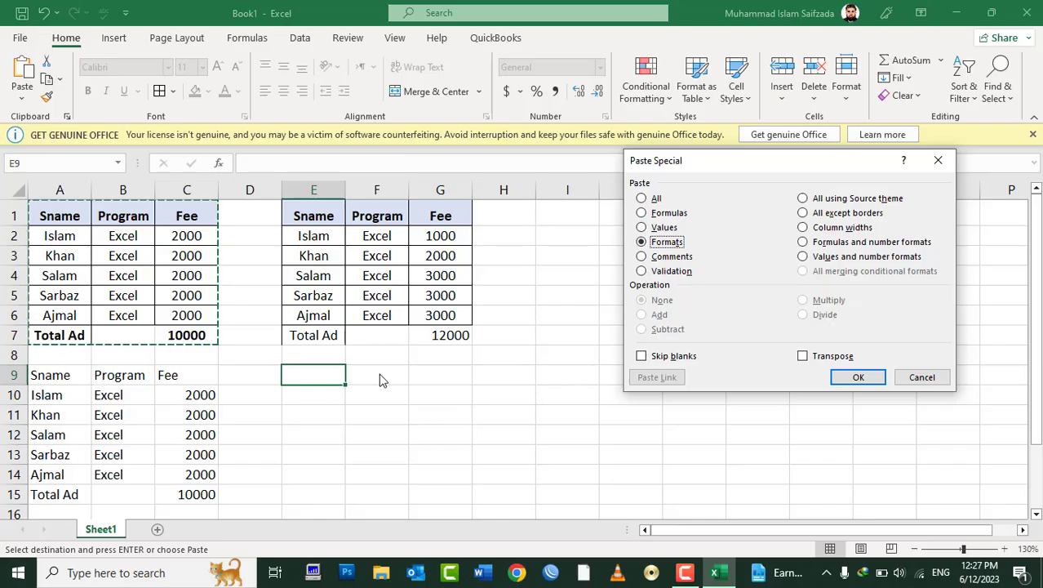
pyautogui.click(857, 380)
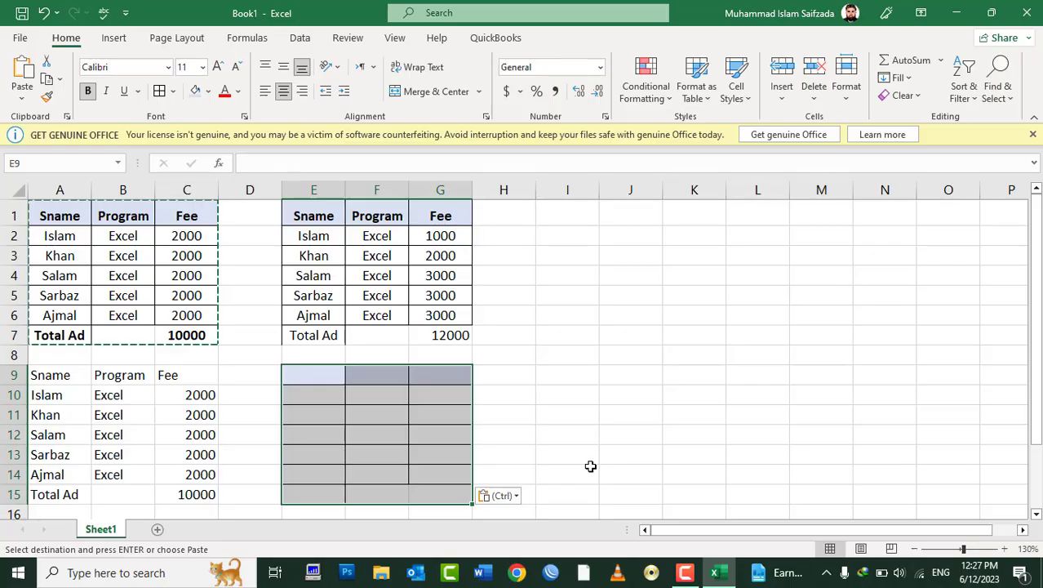
# Step: Type the headers Item, Des and Cost in E9:G9
pyautogui.click(300, 374)
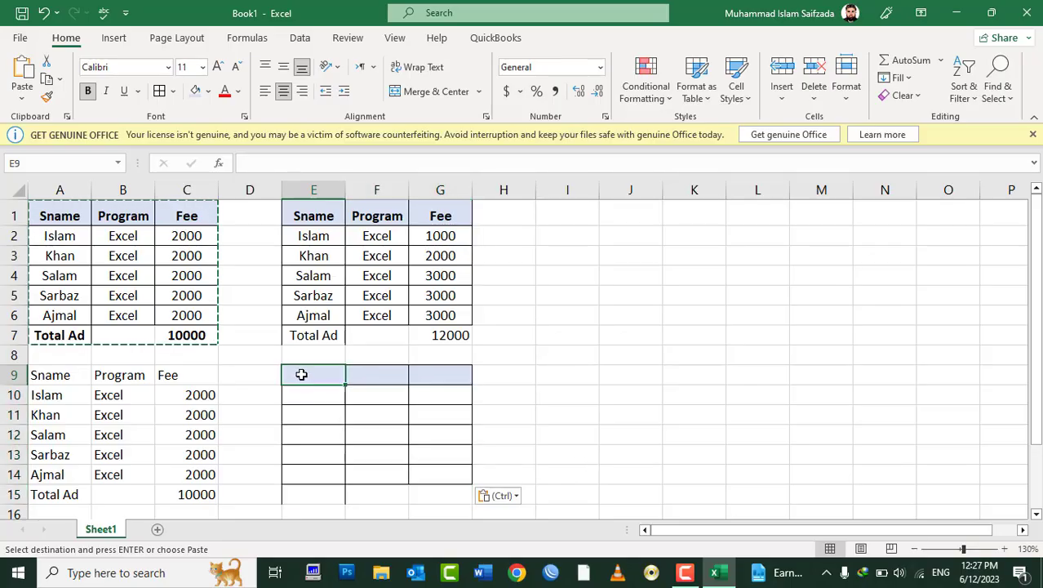
pyautogui.click(552, 401)
pyautogui.click(313, 372)
pyautogui.press('Escape')
pyautogui.write('Item')
pyautogui.press('Tab')
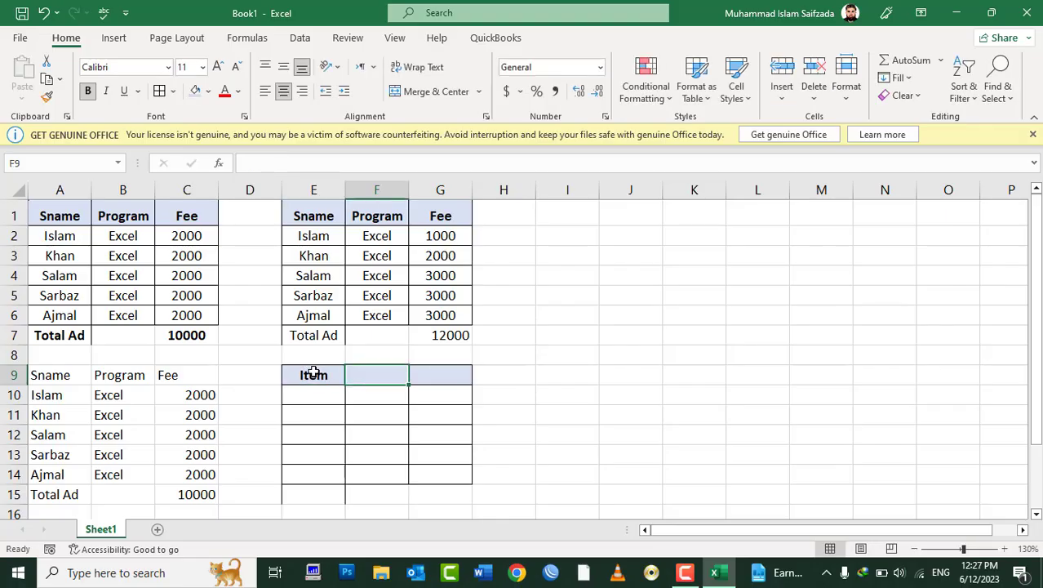
pyautogui.write('C')
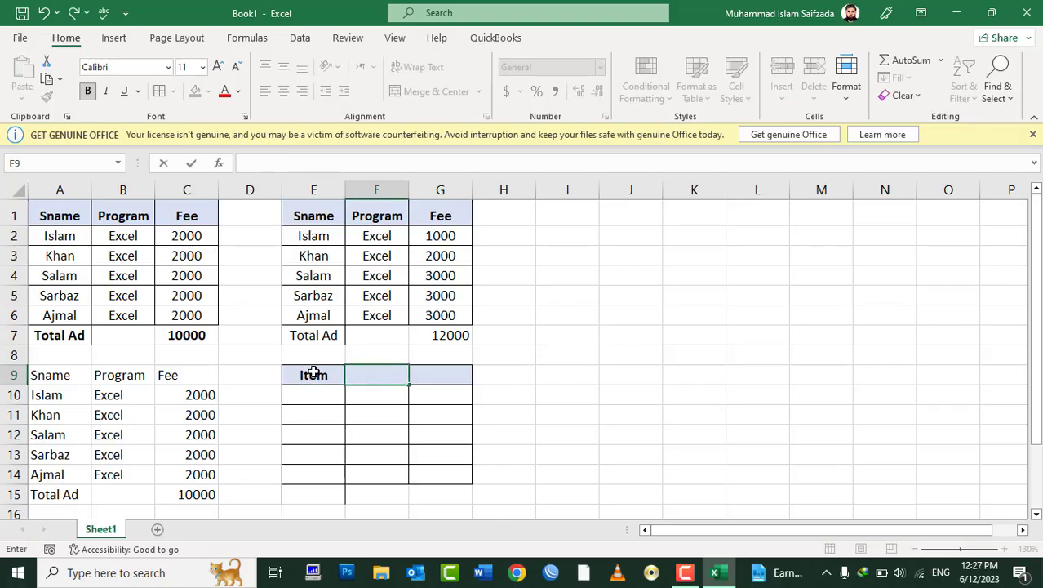
pyautogui.write('Des')
pyautogui.press('Tab')
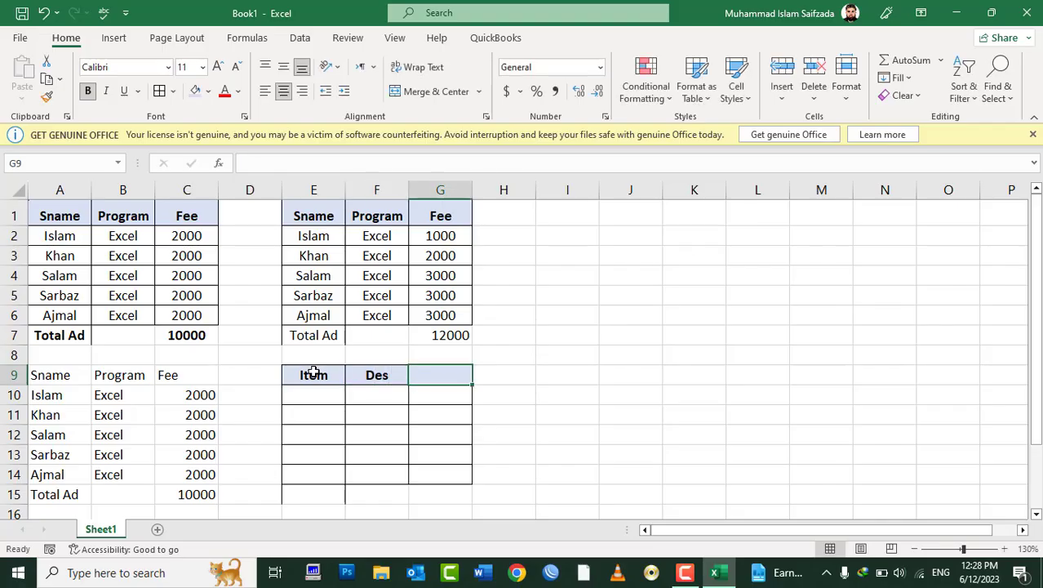
pyautogui.write('Cost')
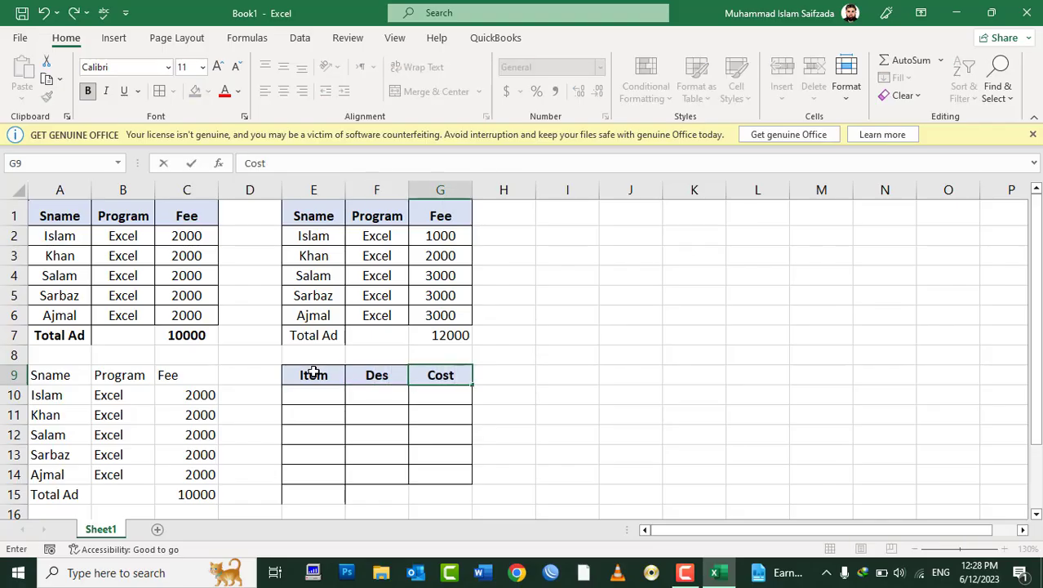
pyautogui.press('Return')
# Step: Undo the headers and pasted formatting, then dismiss Paste Special without pasting
pyautogui.press('Down')
pyautogui.press('Down')
pyautogui.press('Down')
pyautogui.press('Down')
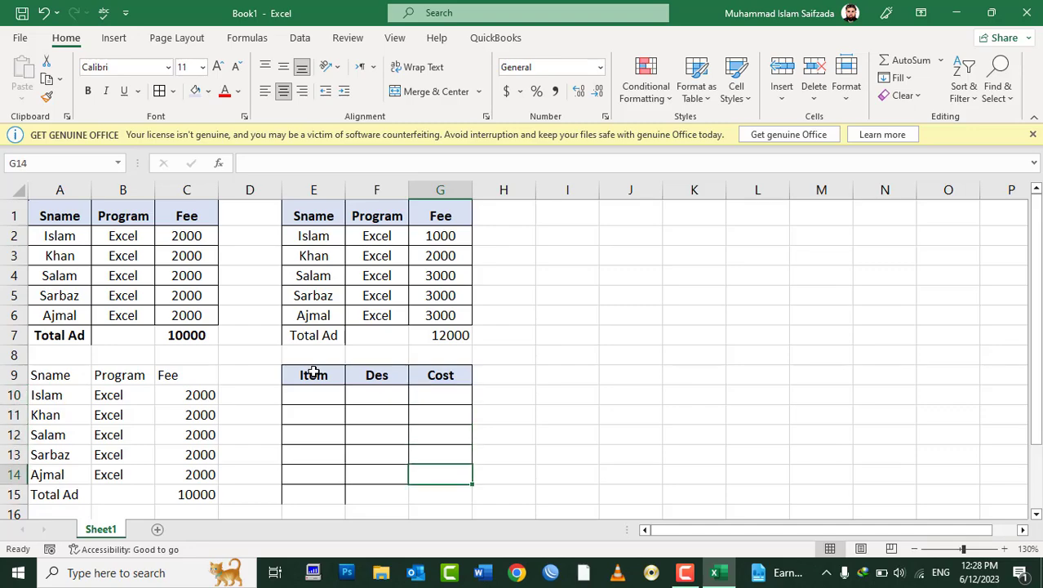
pyautogui.press('Down')
pyautogui.press('Left')
pyautogui.press('Up')
pyautogui.hotkey('ctrl', 'z')
pyautogui.hotkey('ctrl', 'z')
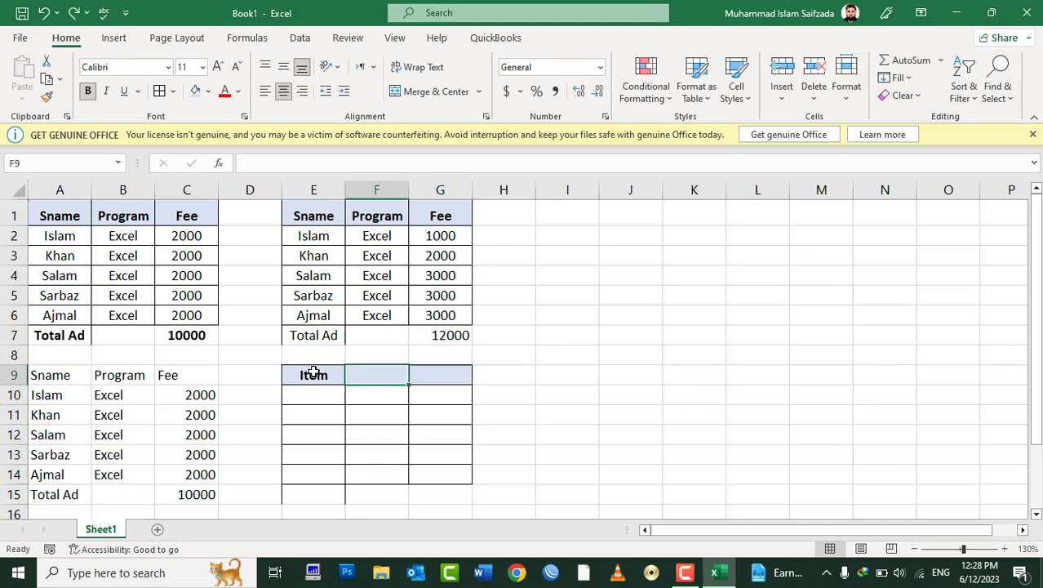
pyautogui.hotkey('ctrl', 'z')
pyautogui.hotkey('ctrl', 'z')
pyautogui.click(313, 373)
pyautogui.rightClick(313, 373)
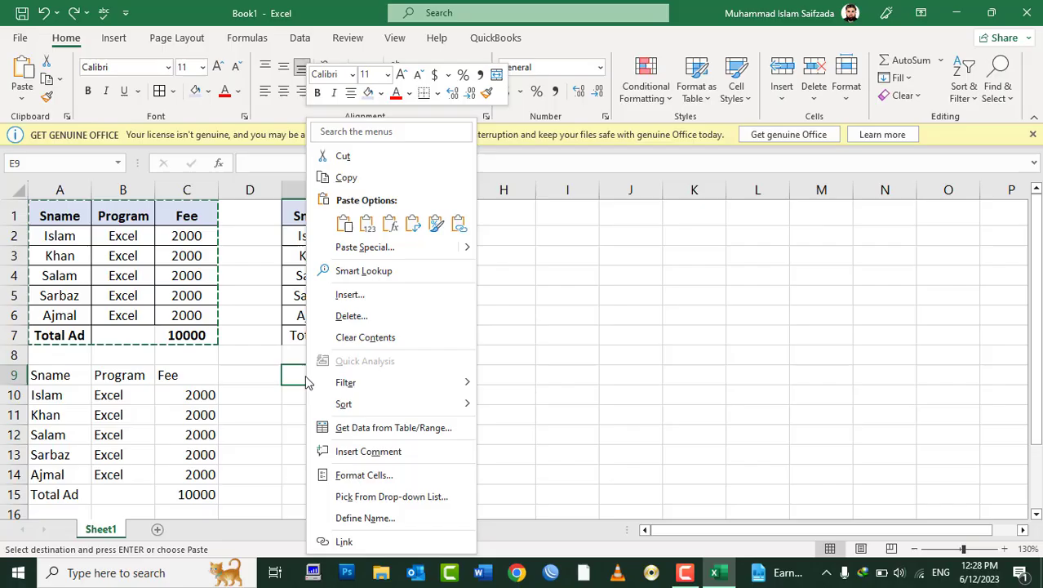
pyautogui.click(351, 247)
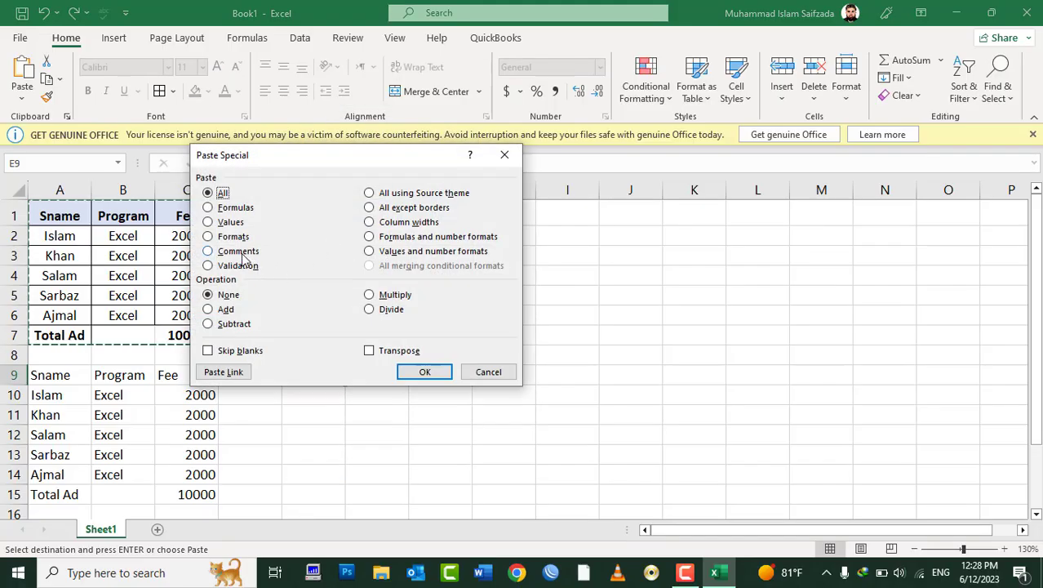
pyautogui.press('Escape')
pyautogui.press('Escape')
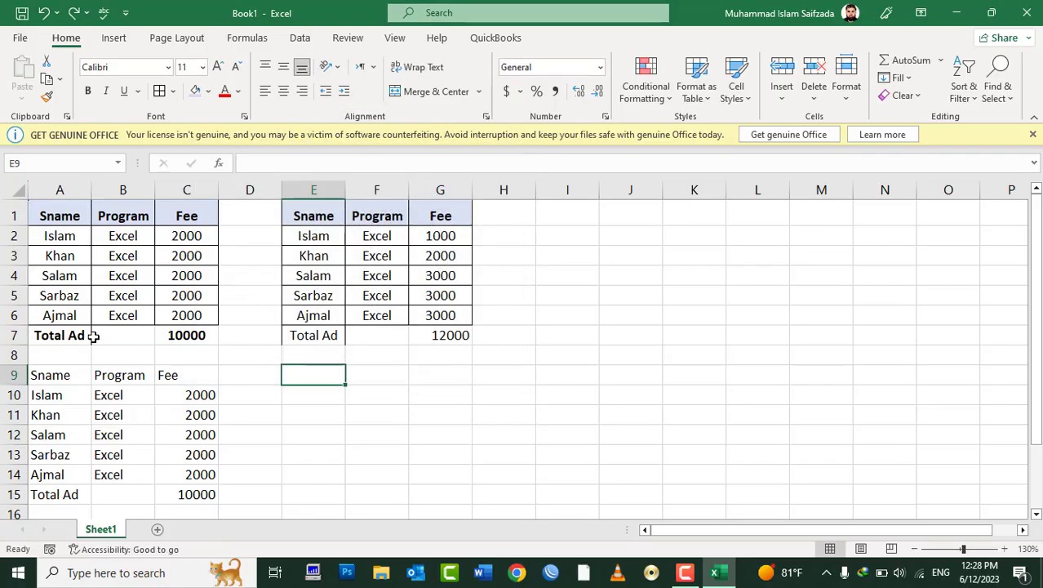
# Step: Select the Total Ad label in A7 and bring up its right-click context menu
pyautogui.click(46, 332)
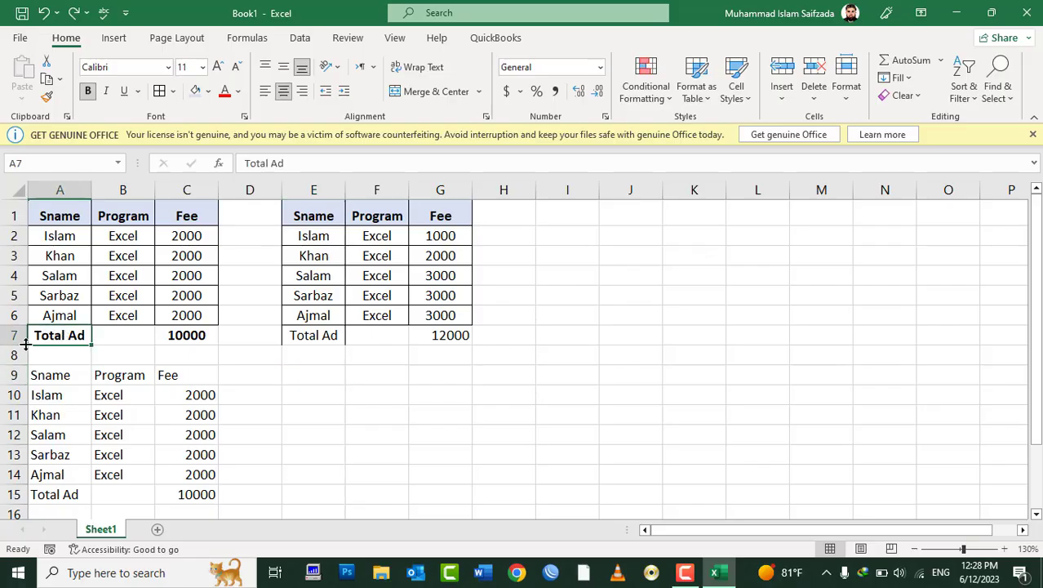
pyautogui.rightClick(67, 329)
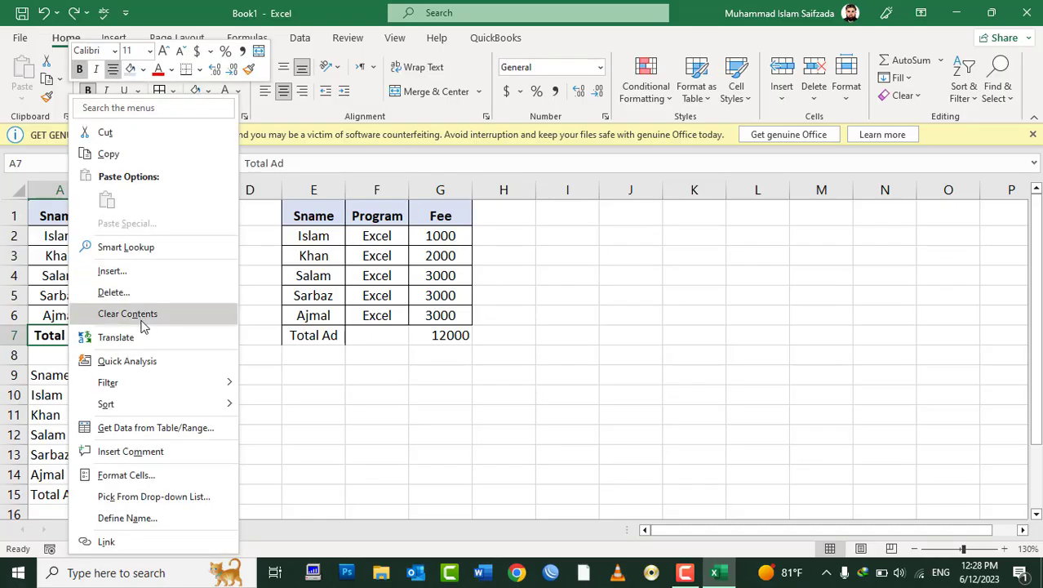
# Step: Add the comment 'This is the total Admission' to A7, then revisit A7 to check it
pyautogui.click(161, 458)
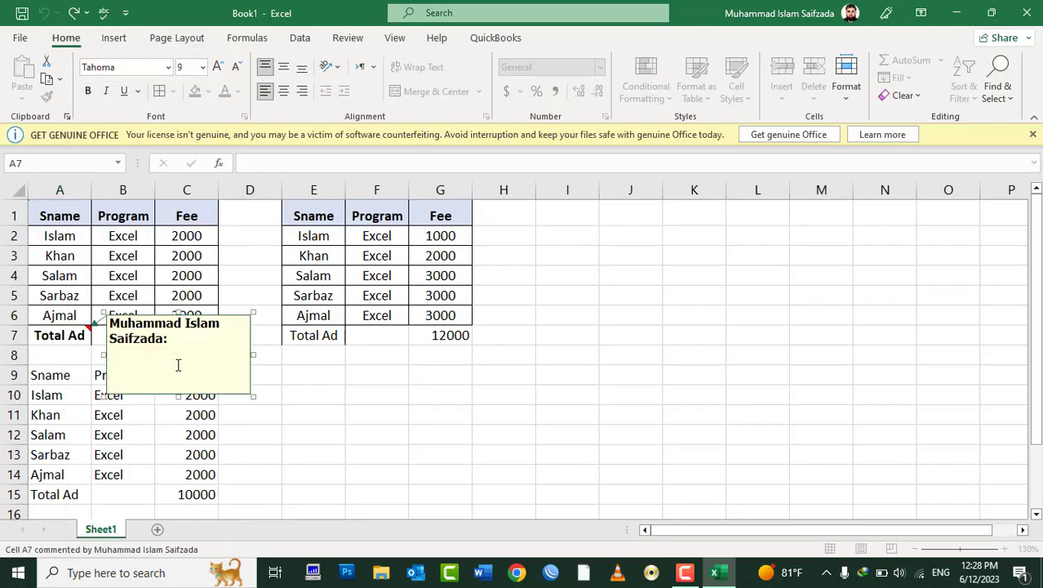
pyautogui.write('This is the total')
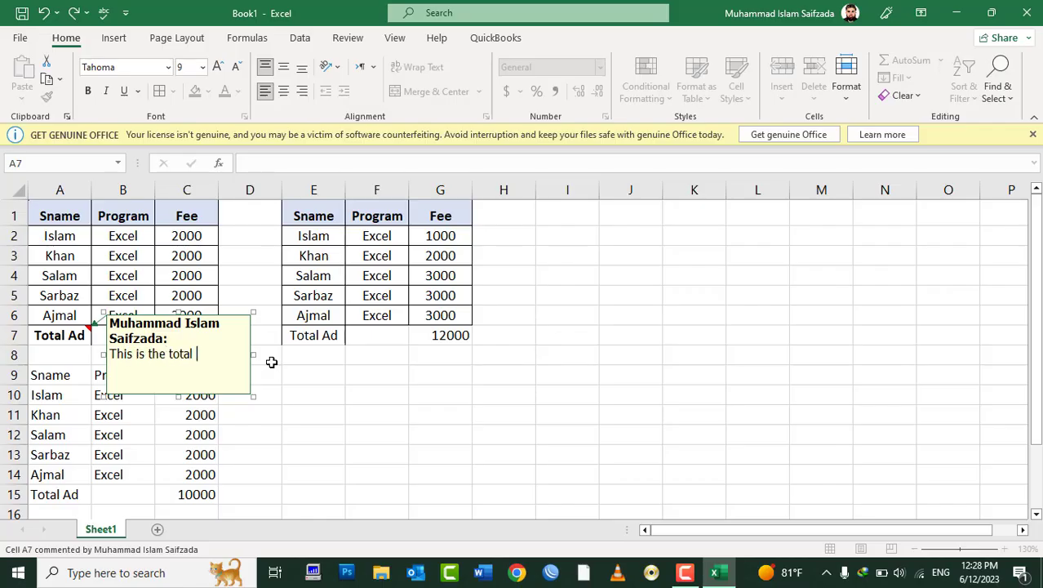
pyautogui.write(' Admission')
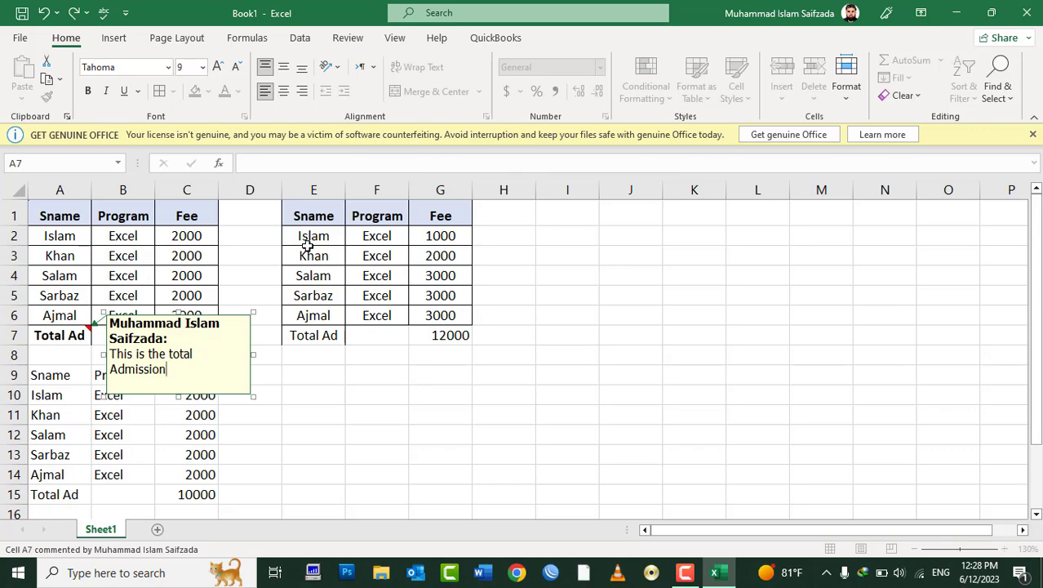
pyautogui.click(351, 215)
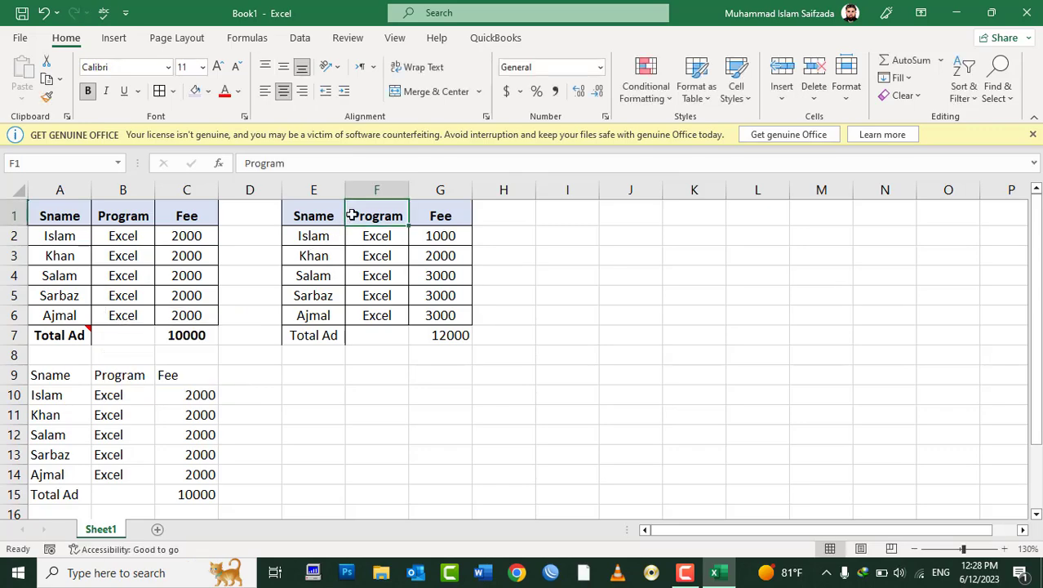
pyautogui.click(64, 335)
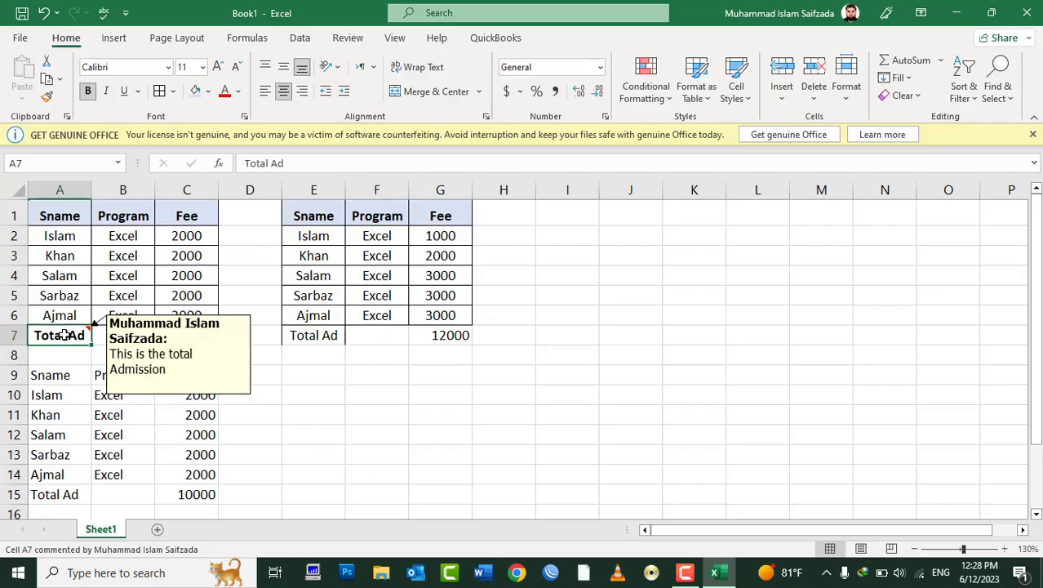
pyautogui.click(316, 337)
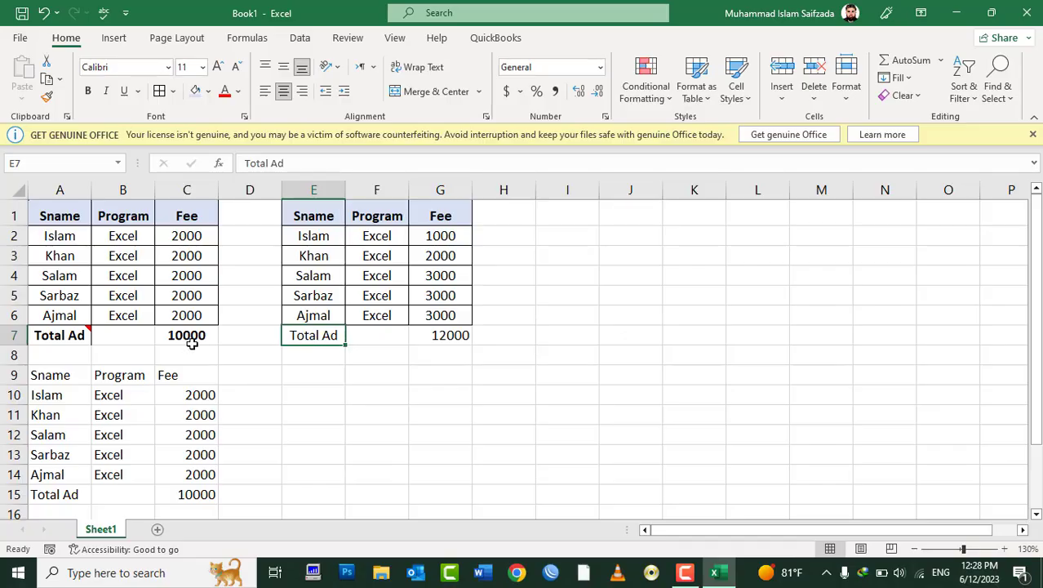
pyautogui.click(77, 335)
pyautogui.click(306, 335)
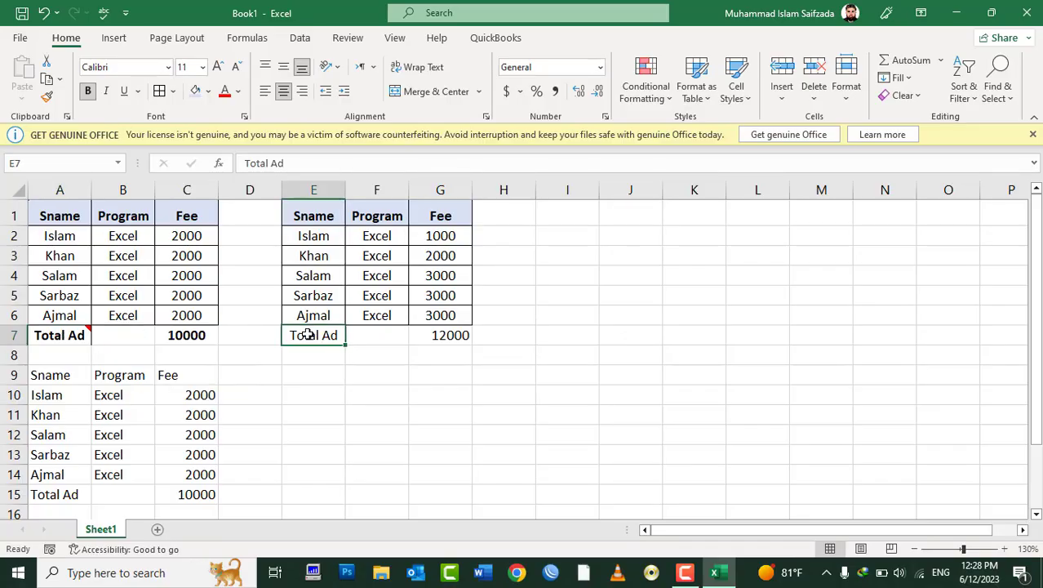
pyautogui.click(77, 335)
pyautogui.rightClick(77, 335)
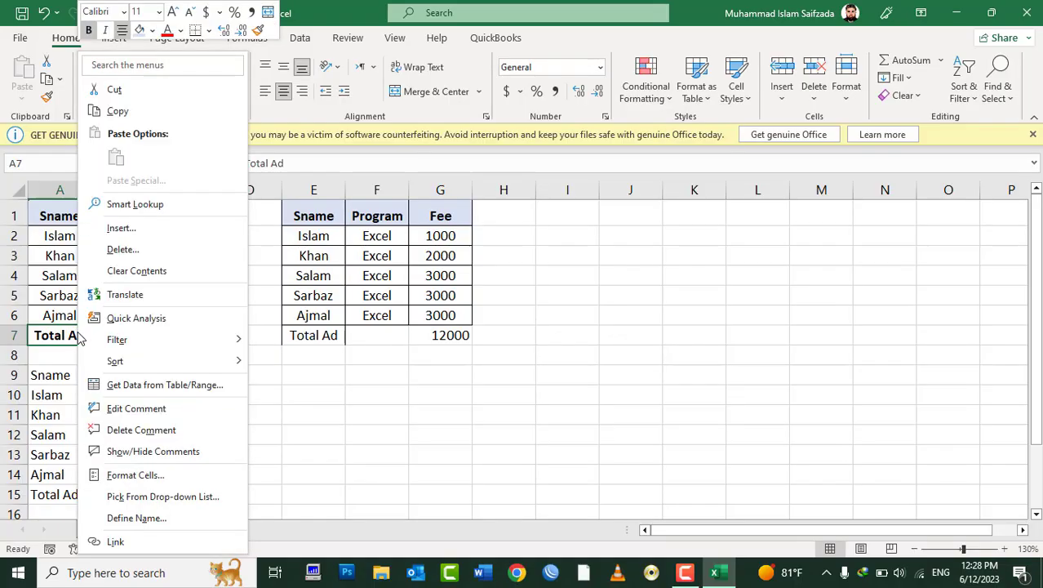
pyautogui.click(134, 116)
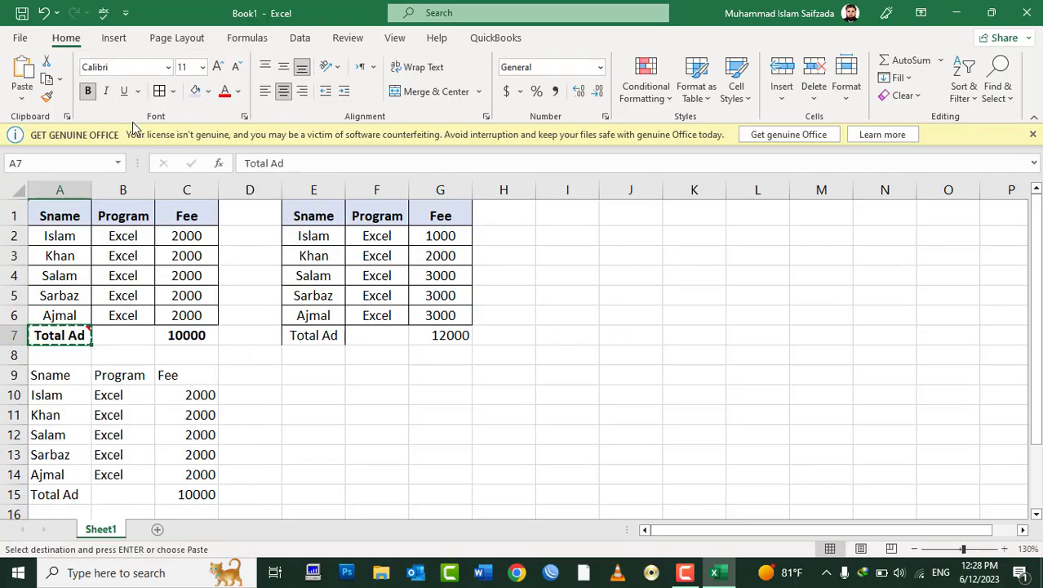
pyautogui.click(296, 335)
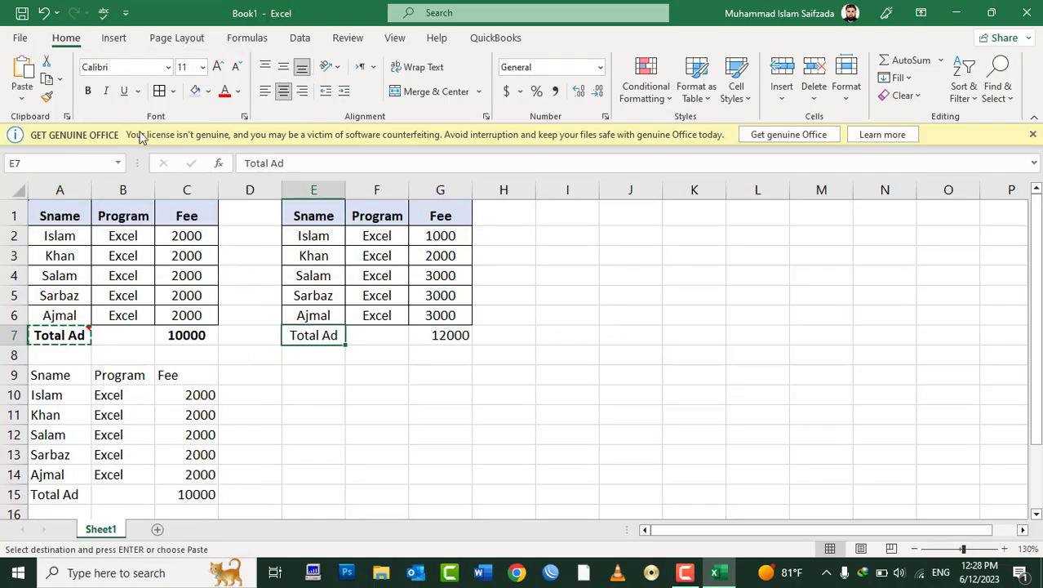
pyautogui.click(30, 100)
pyautogui.click(43, 277)
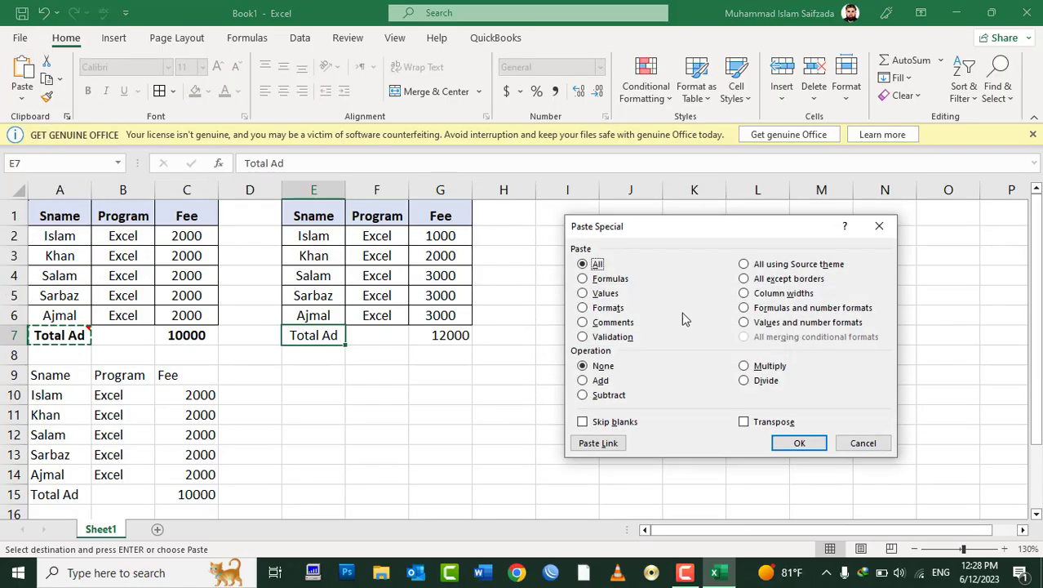
pyautogui.click(625, 323)
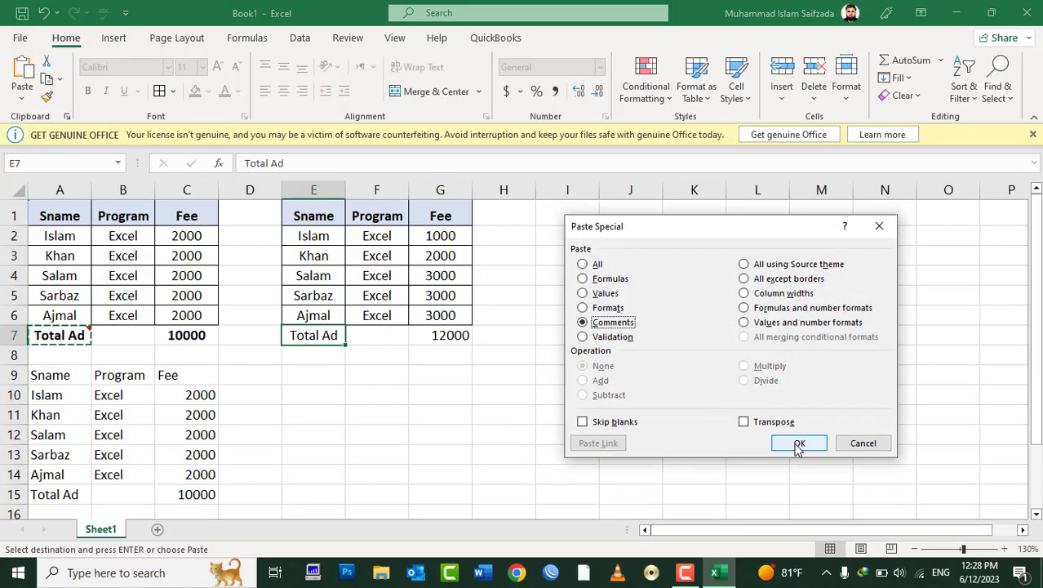
pyautogui.click(799, 443)
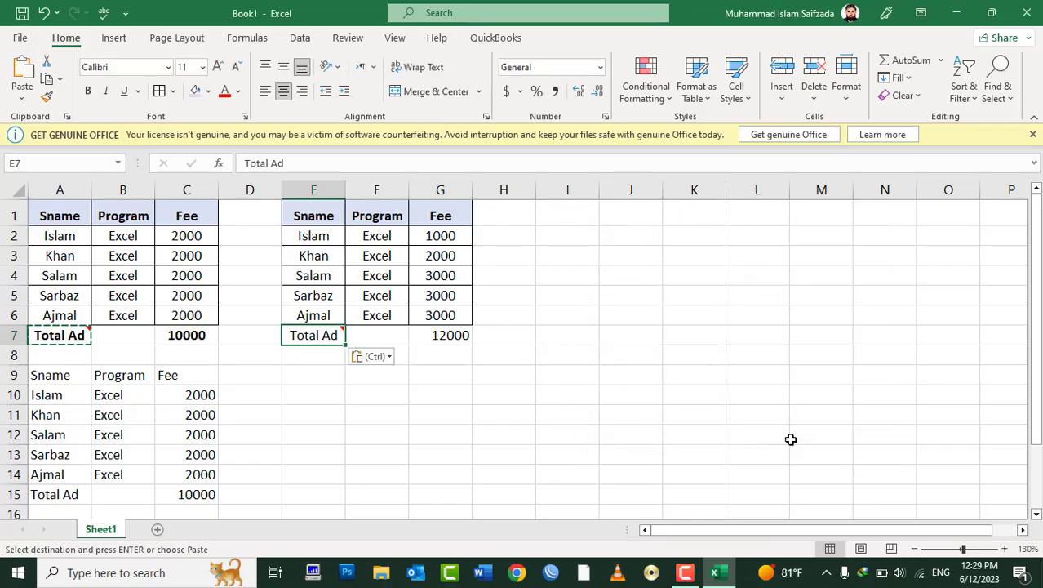
pyautogui.moveTo(333, 336)
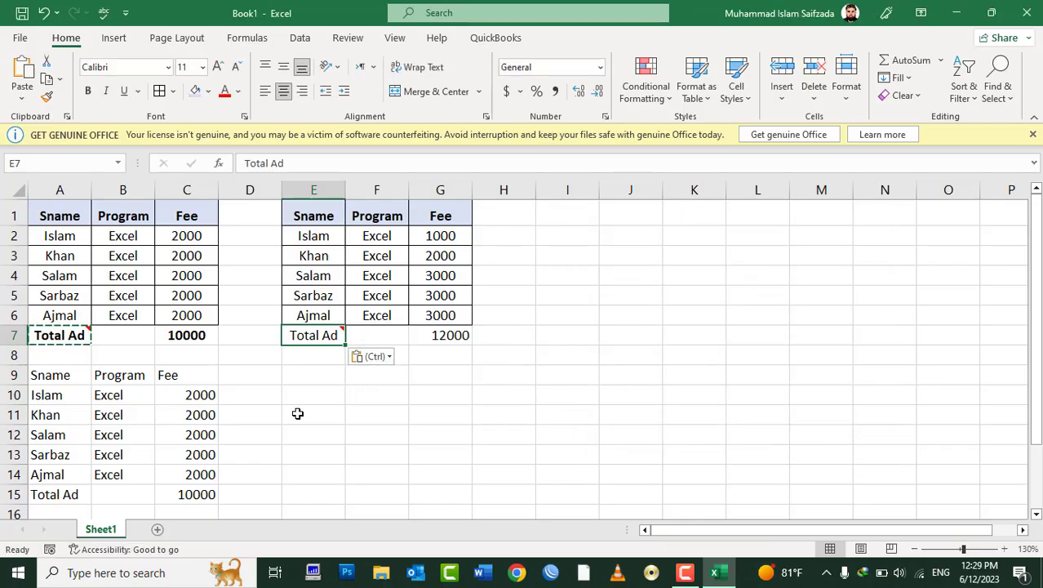
pyautogui.click(303, 377)
pyautogui.rightClick(303, 378)
pyautogui.click(362, 246)
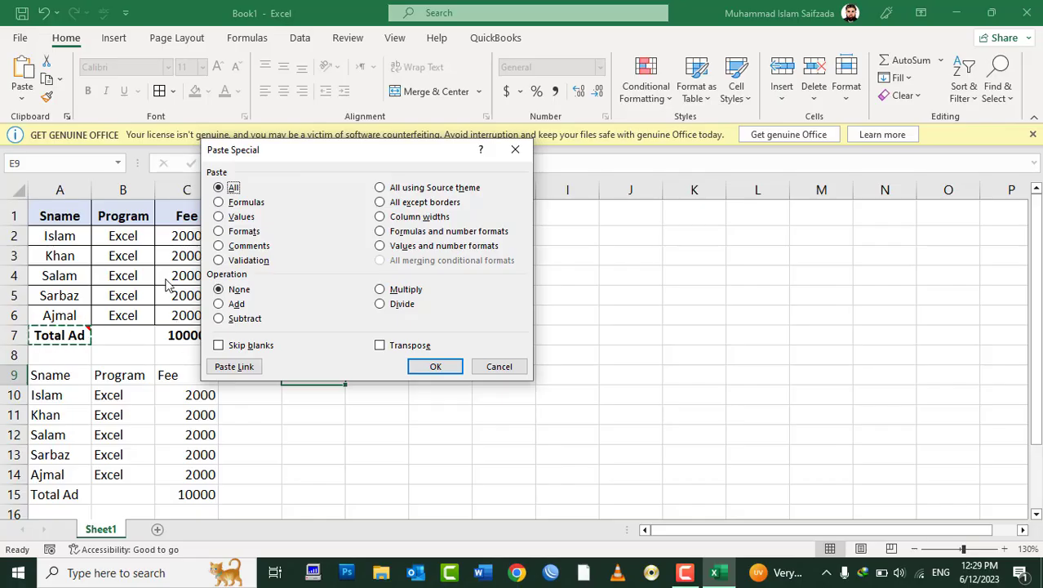
pyautogui.press('Return')
pyautogui.moveTo(305, 333)
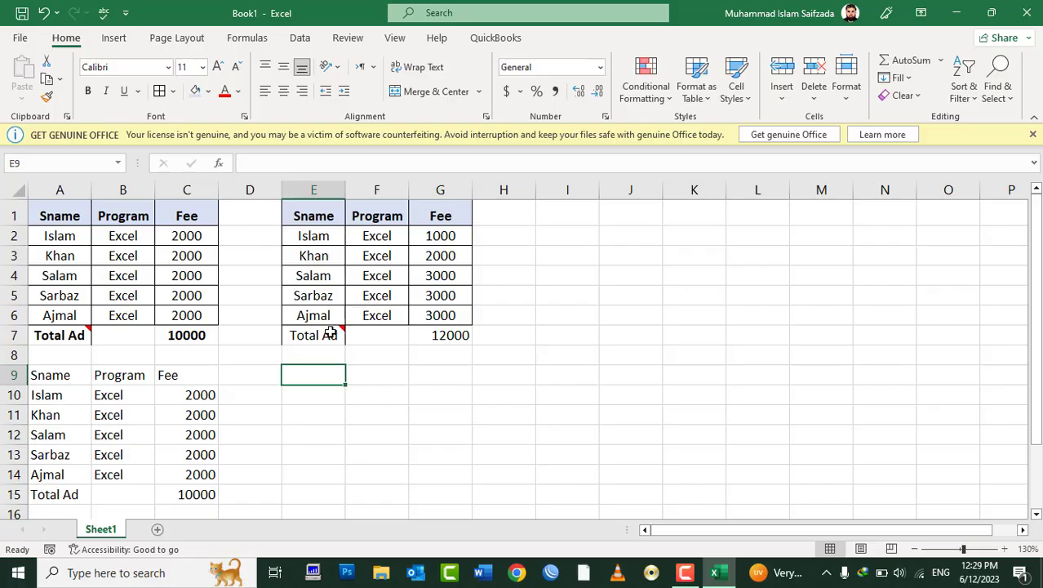
pyautogui.hotkey('ctrl', 'z')
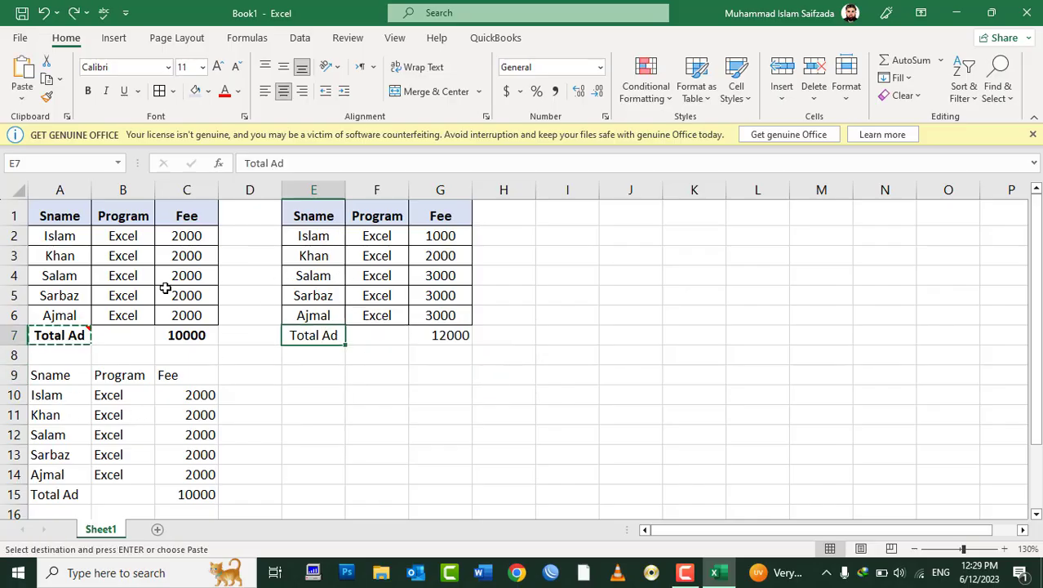
# Step: Cancel the pending copy and clear the Program entries in B2:B6
pyautogui.press('Escape')
pyautogui.moveTo(123, 235); pyautogui.dragTo(135, 321)
pyautogui.press('Delete')
# Step: Enter test programs DIT, CIT and Internet into B2 through B4
pyautogui.press('Up')
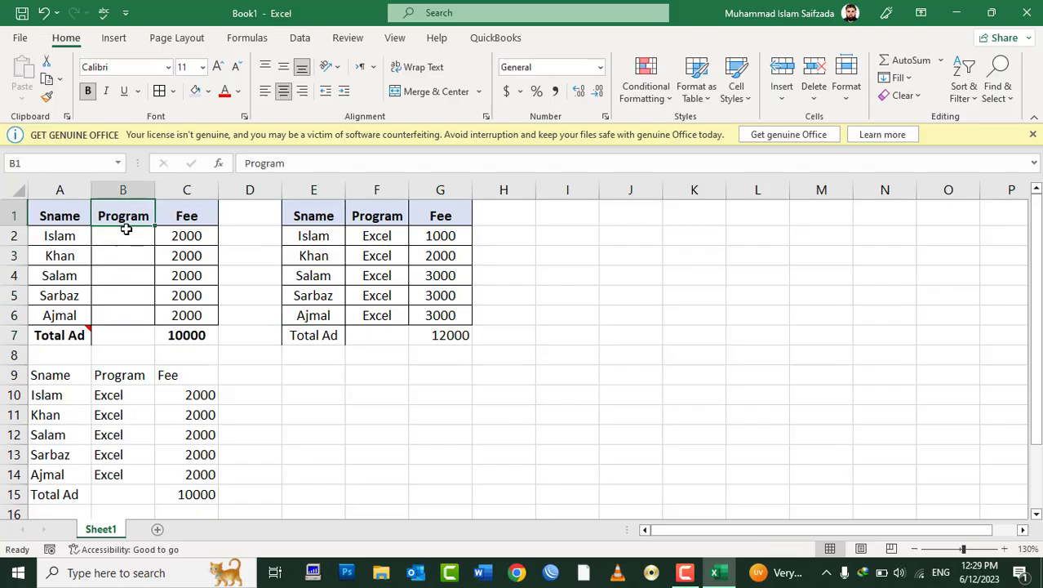
pyautogui.press('Down')
pyautogui.write('DI')
pyautogui.press('Return')
pyautogui.write('Cl')
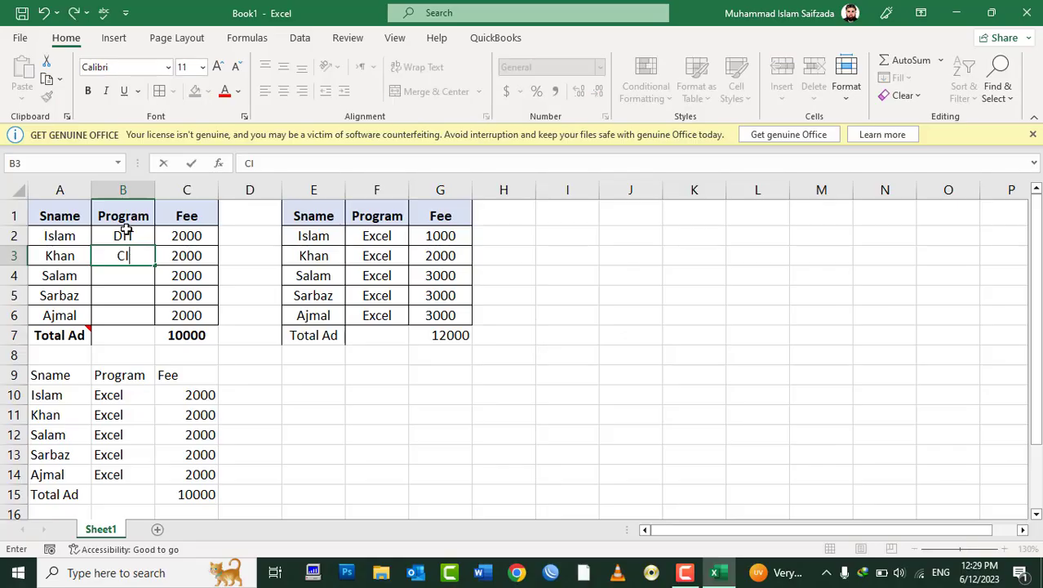
pyautogui.write('T')
pyautogui.press('Return')
pyautogui.write('In')
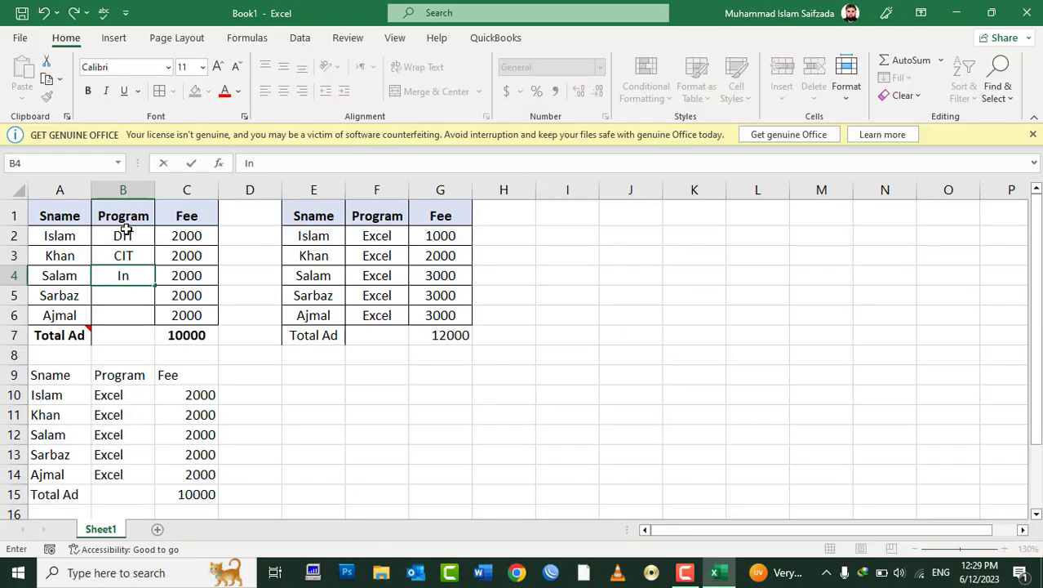
pyautogui.write('ternet')
pyautogui.press('Return')
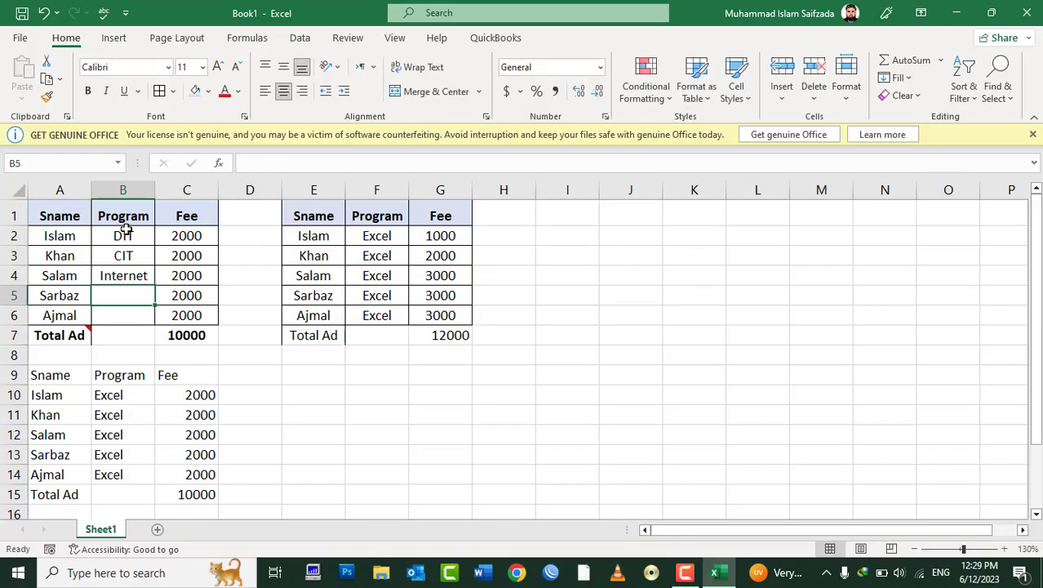
# Step: Clear the test entries from B2:B6 again
pyautogui.press('Up')
pyautogui.press('Up')
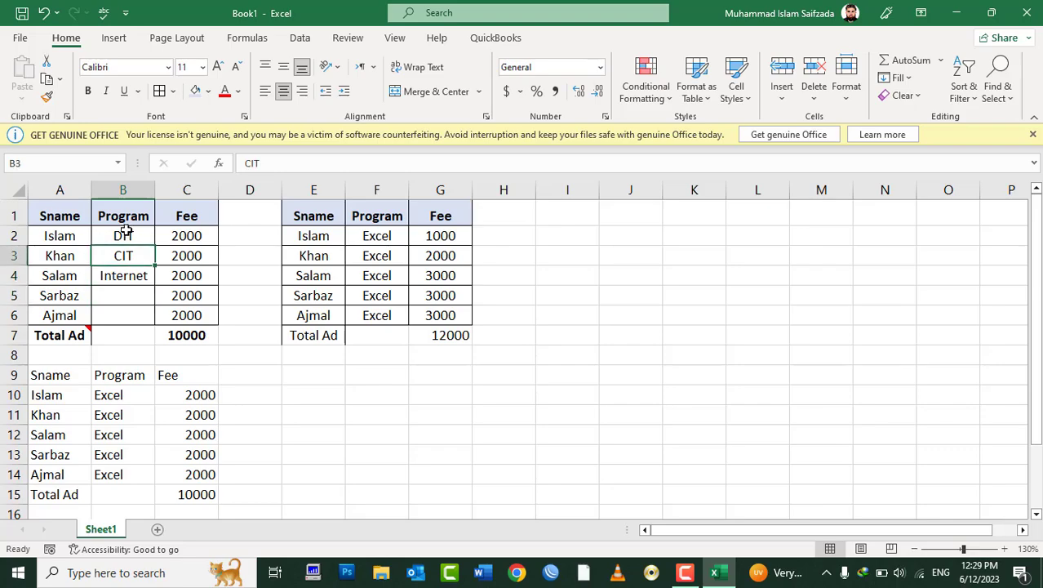
pyautogui.moveTo(124, 232); pyautogui.dragTo(121, 309)
pyautogui.press('Delete')
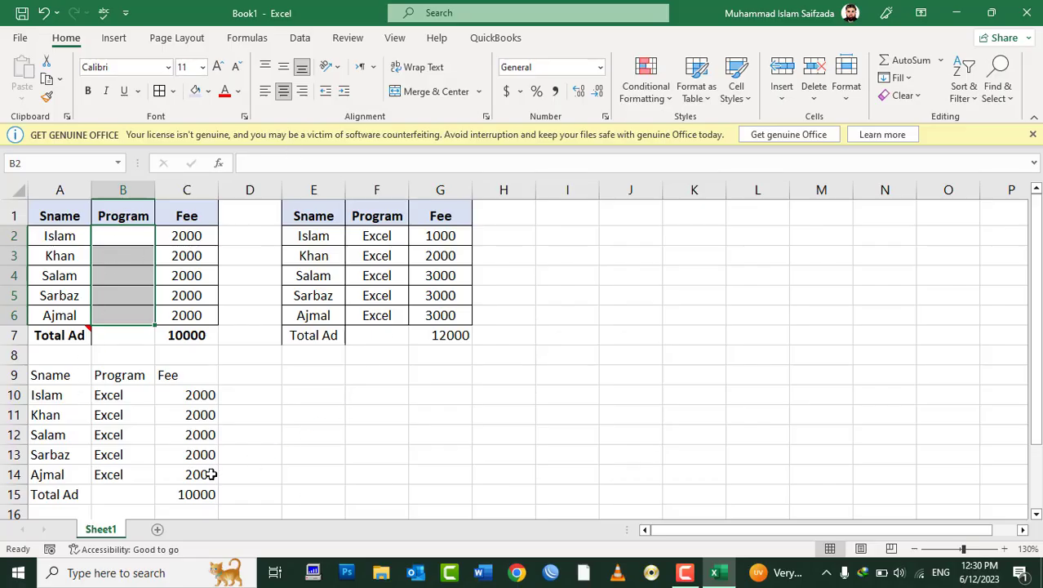
# Step: Give B2:B6 a List data validation rule with source 'DIT,CIT'
pyautogui.click(299, 38)
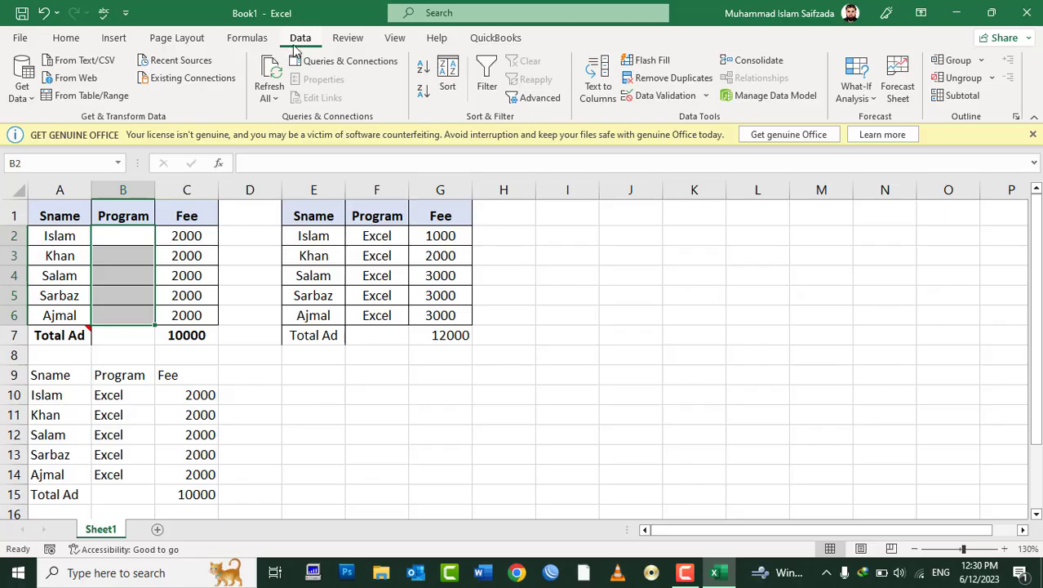
pyautogui.click(663, 100)
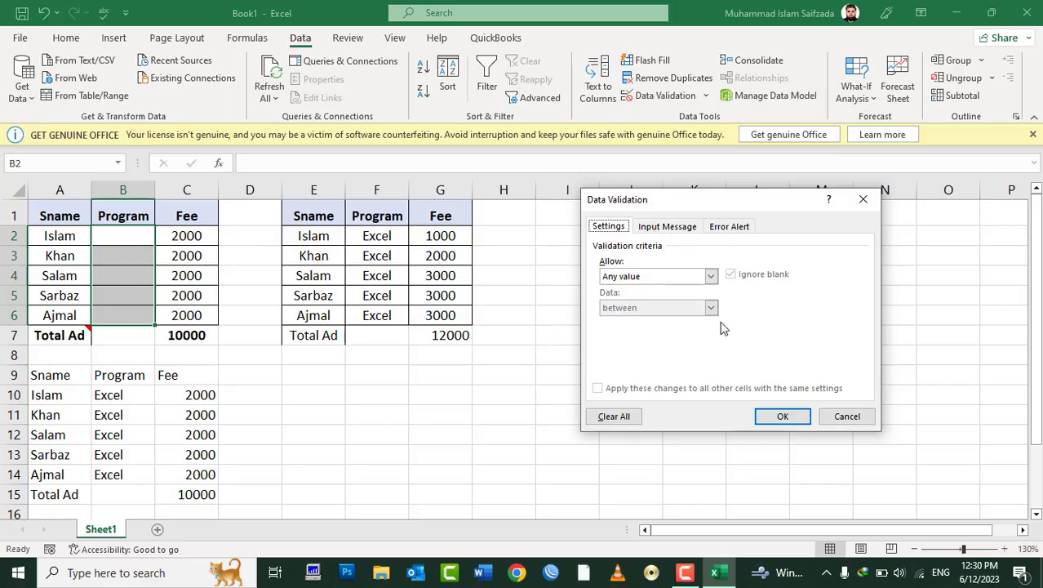
pyautogui.click(634, 278)
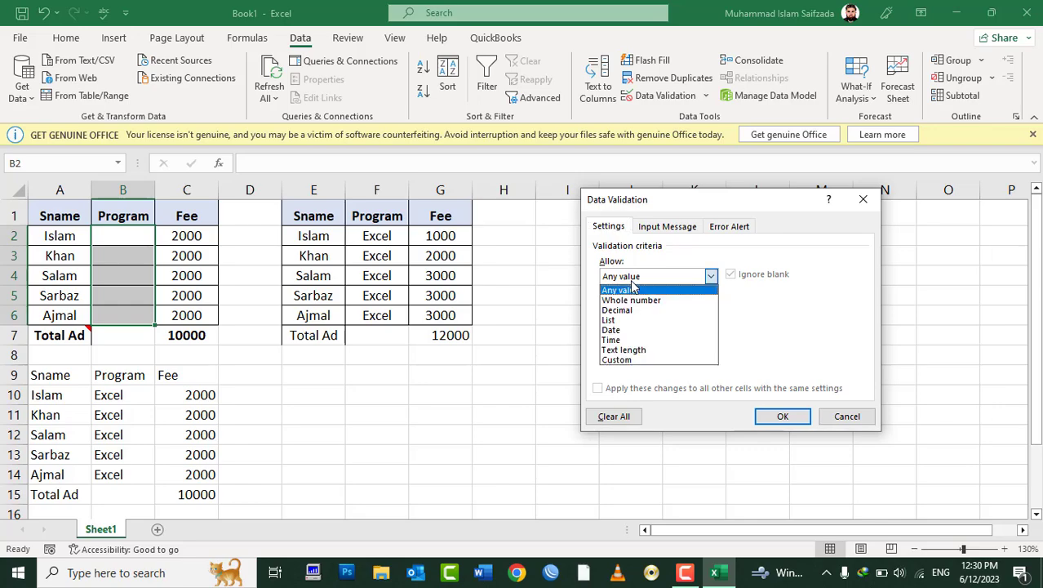
pyautogui.click(635, 321)
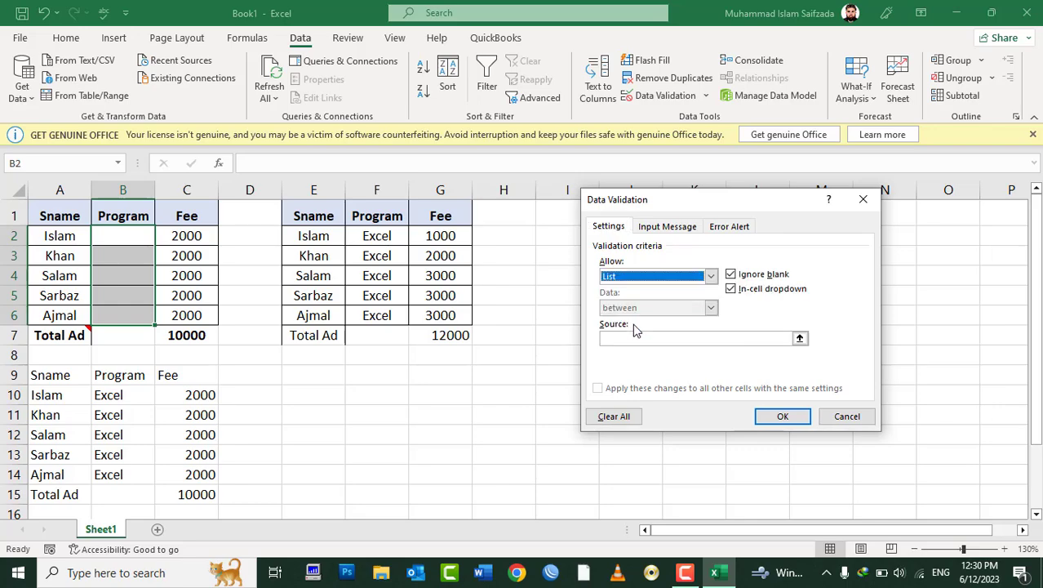
pyautogui.click(649, 340)
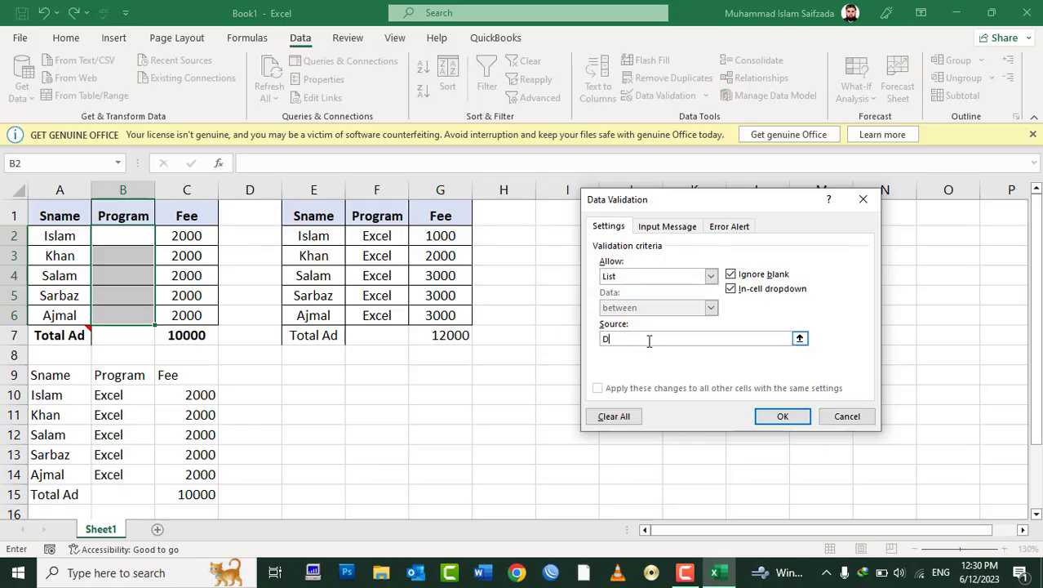
pyautogui.write('DIT,CIT')
pyautogui.click(772, 418)
# Step: Check the B2 dropdown, then enter CIT in B2 and DIT in B3
pyautogui.click(134, 259)
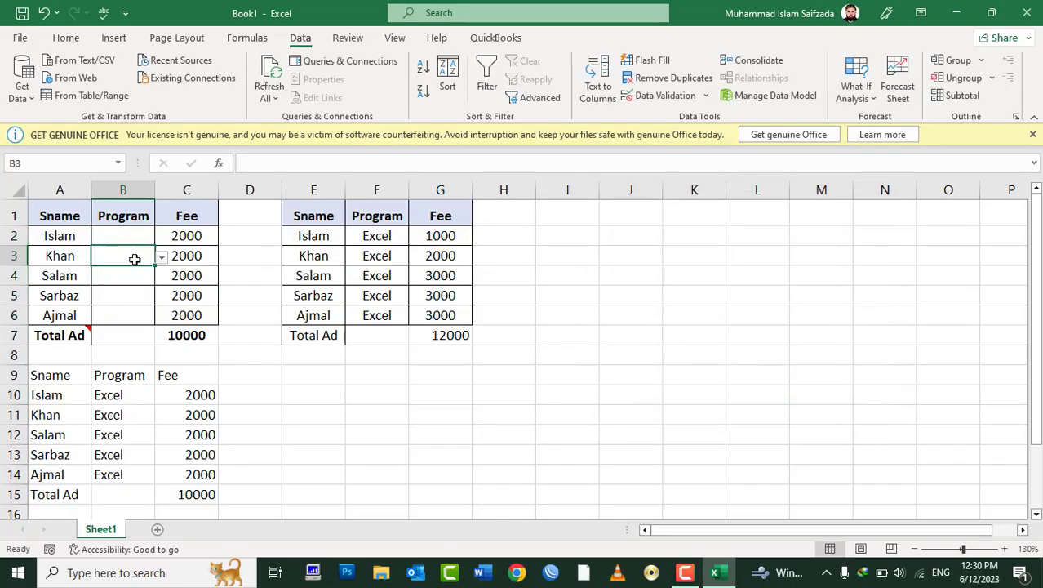
pyautogui.click(123, 235)
pyautogui.click(162, 237)
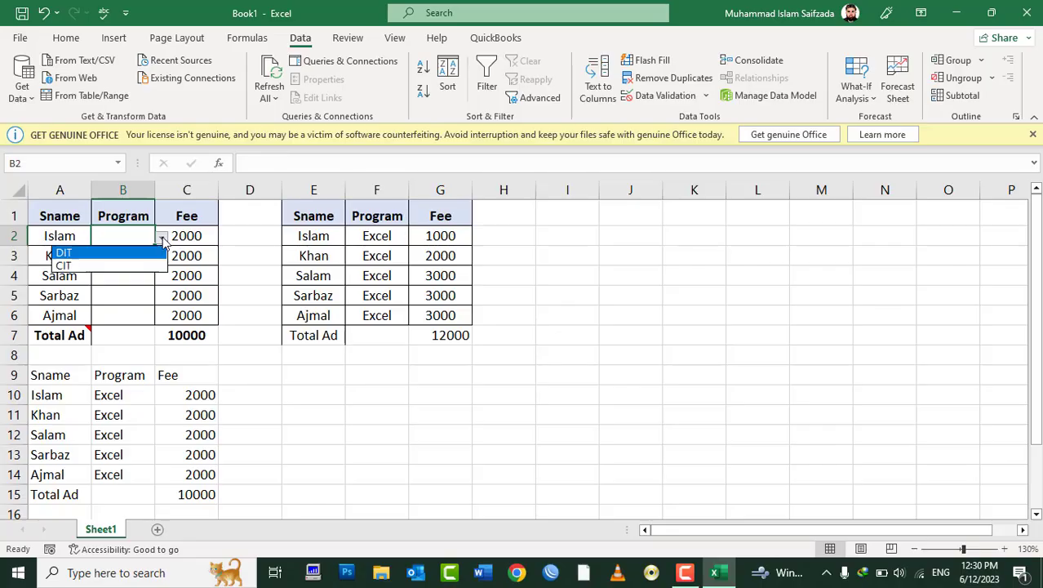
pyautogui.click(238, 260)
pyautogui.write('CIT')
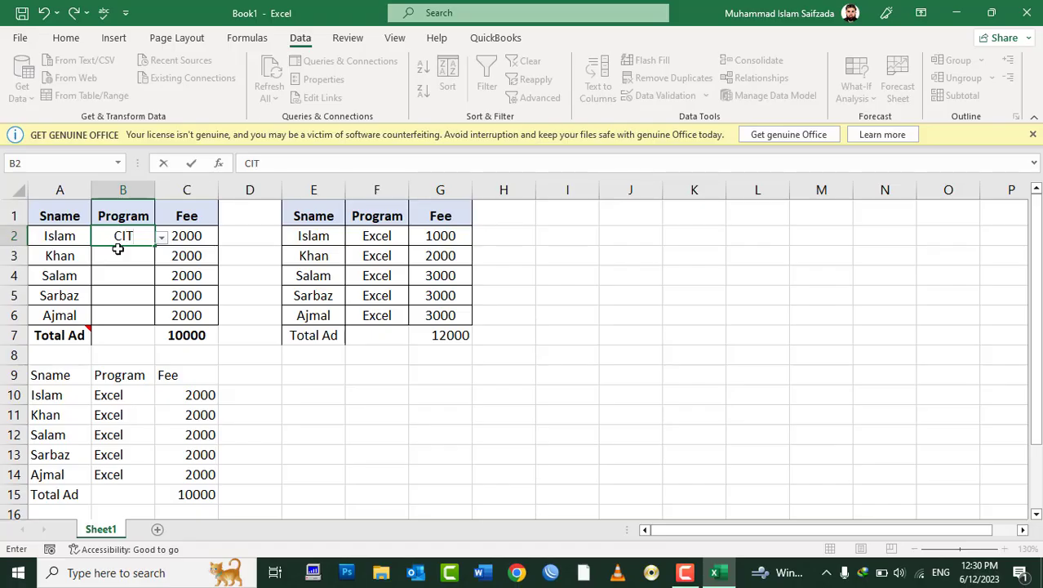
pyautogui.press('Return')
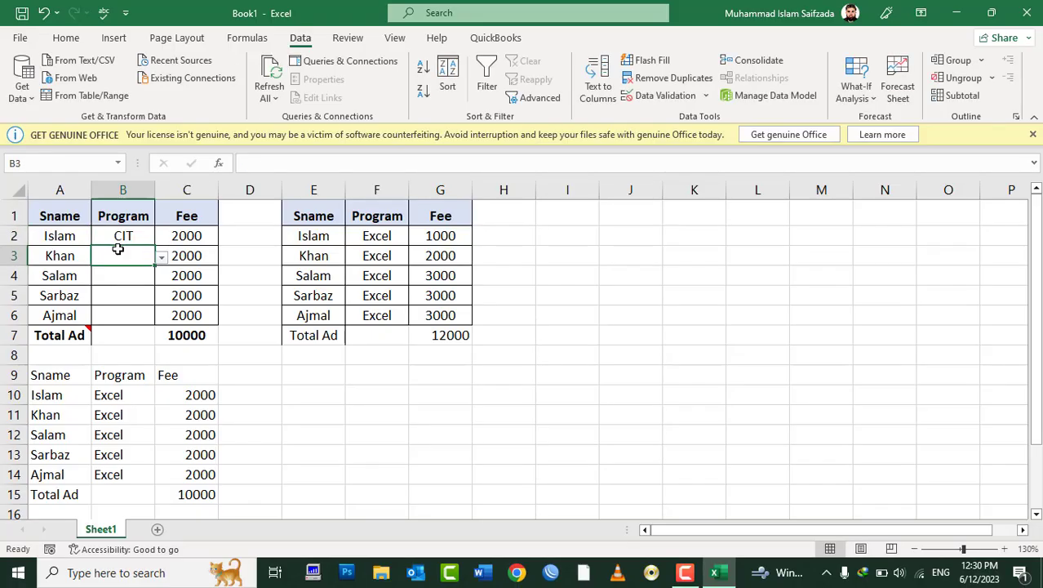
pyautogui.write('DIT')
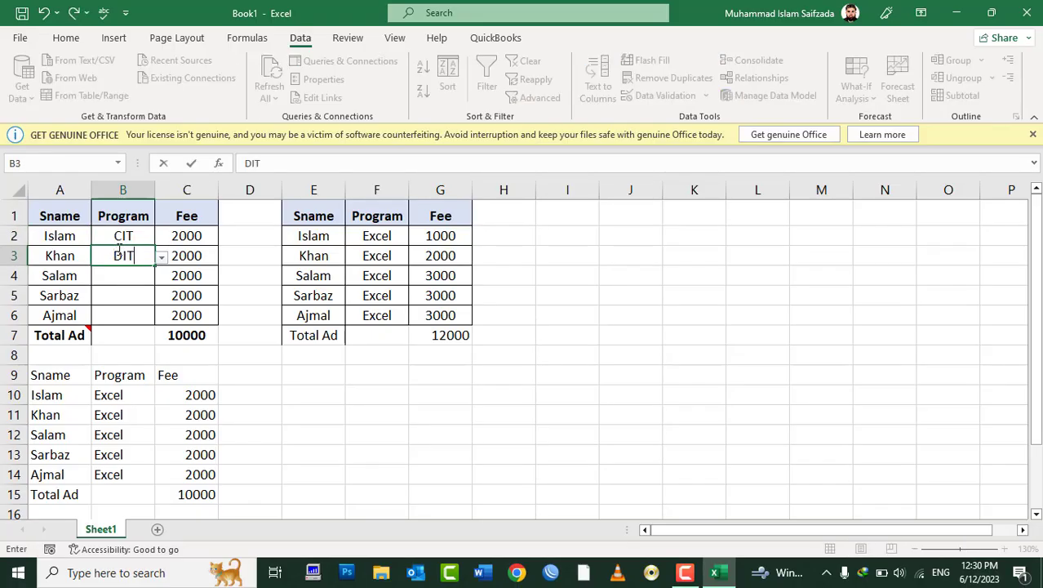
pyautogui.press('Return')
# Step: Try Internet, MS WORD and Excel in B4, discarding each rejected entry
pyautogui.write('Internet')
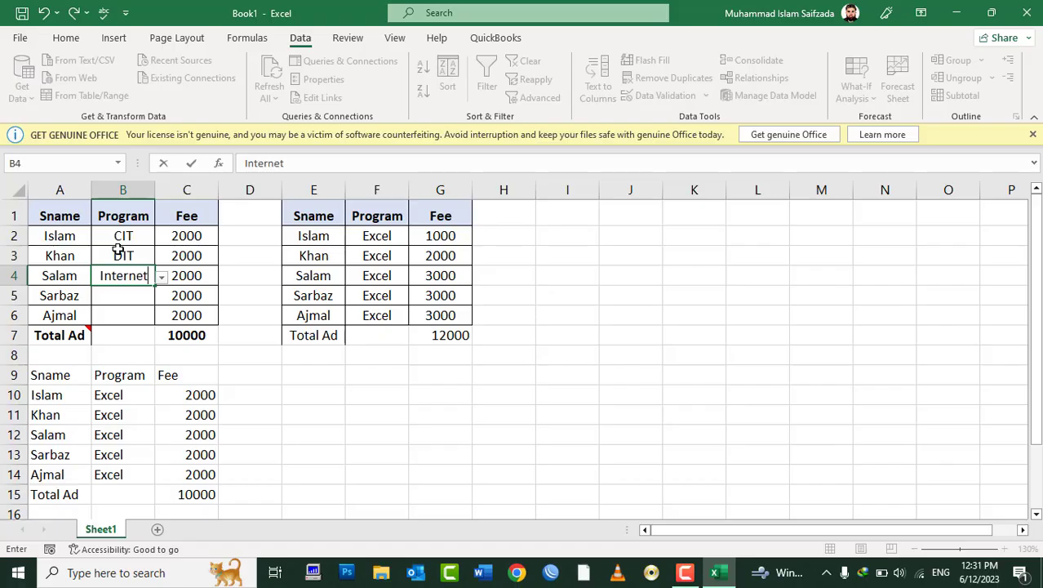
pyautogui.press('Return')
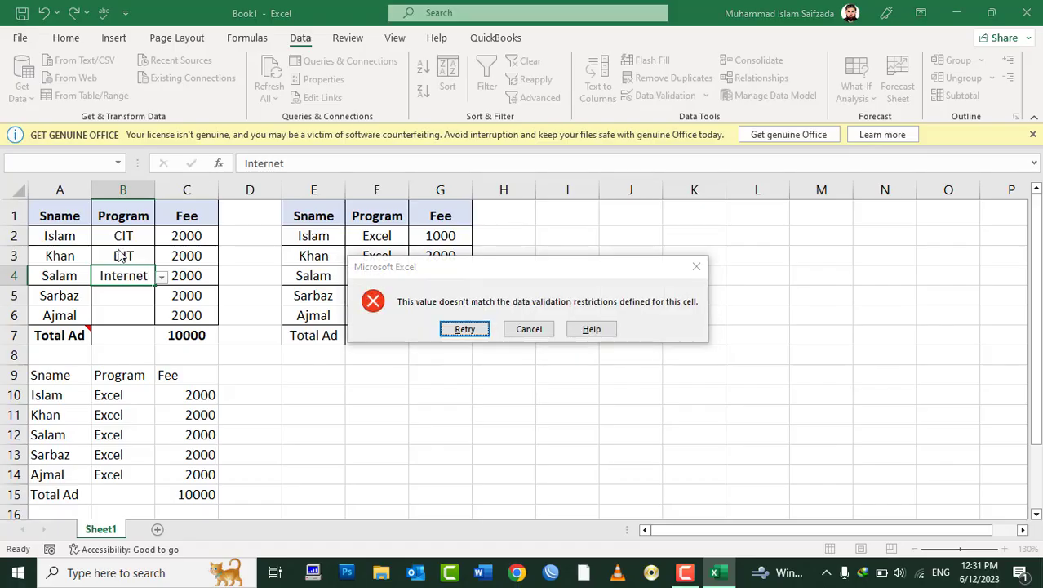
pyautogui.press('Escape')
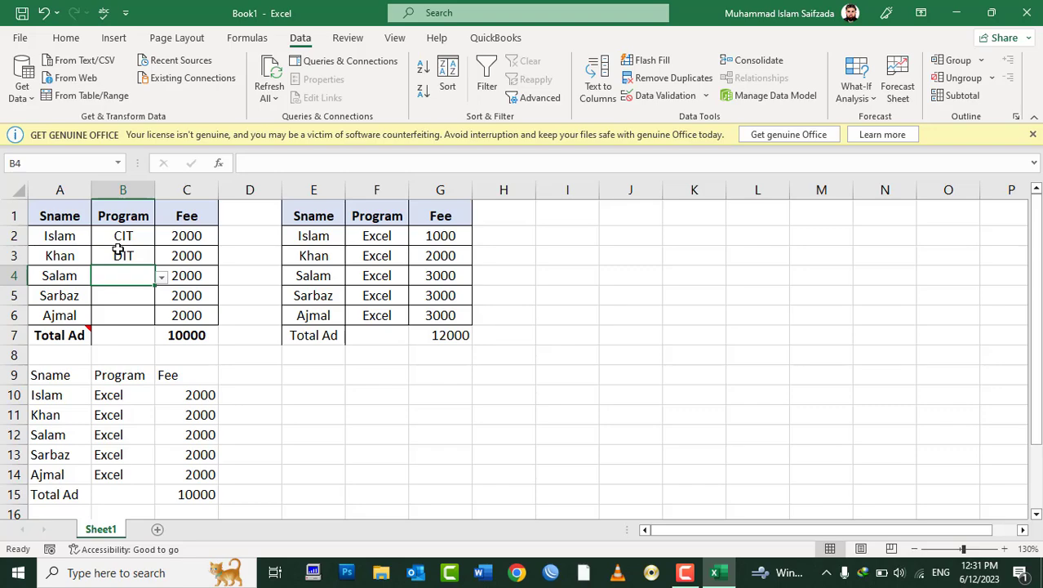
pyautogui.write('MS WORD')
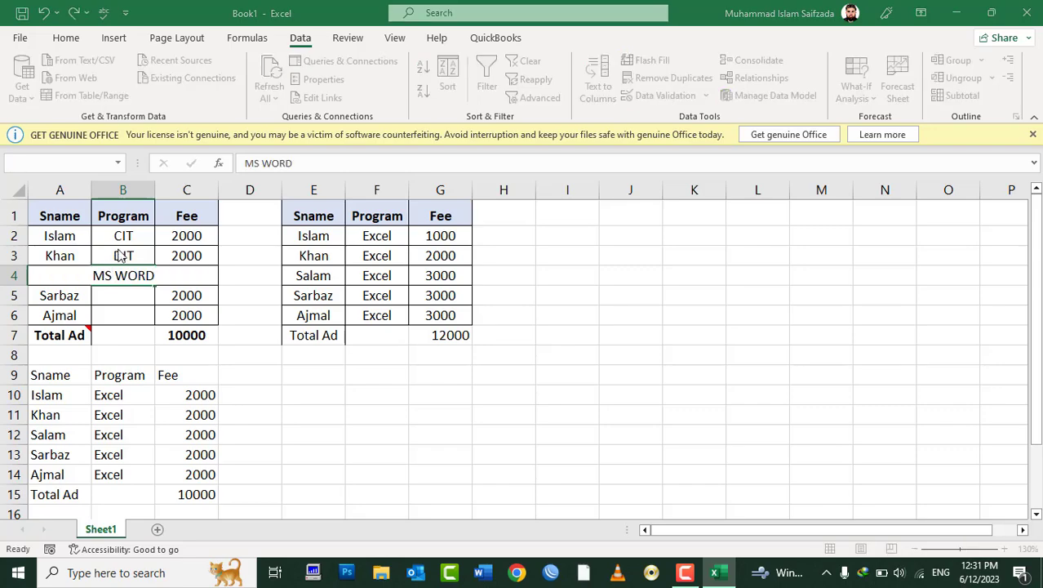
pyautogui.press('Return')
pyautogui.press('Return')
pyautogui.write('Excel')
pyautogui.press('Return')
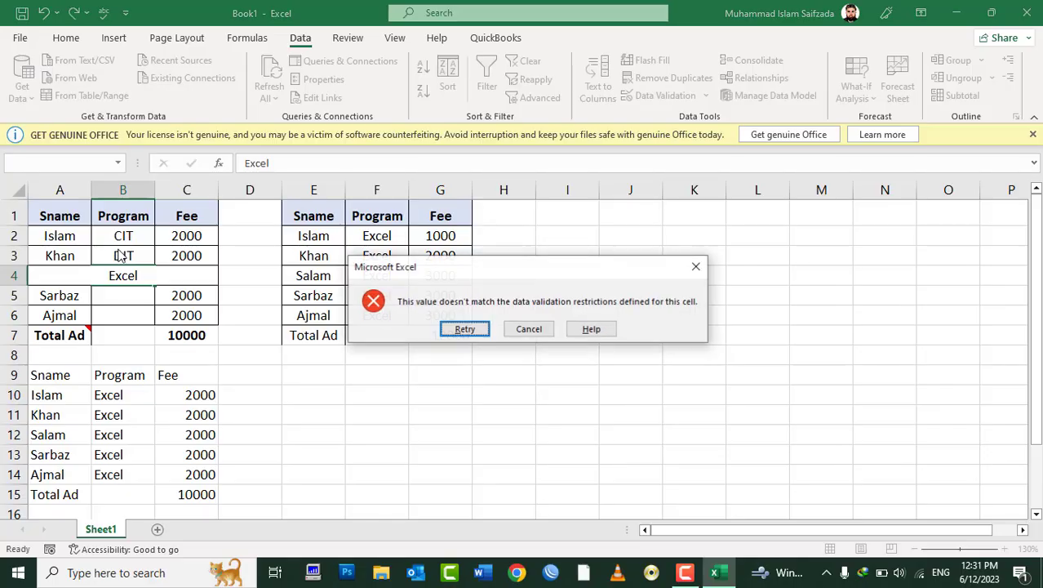
pyautogui.press('Escape')
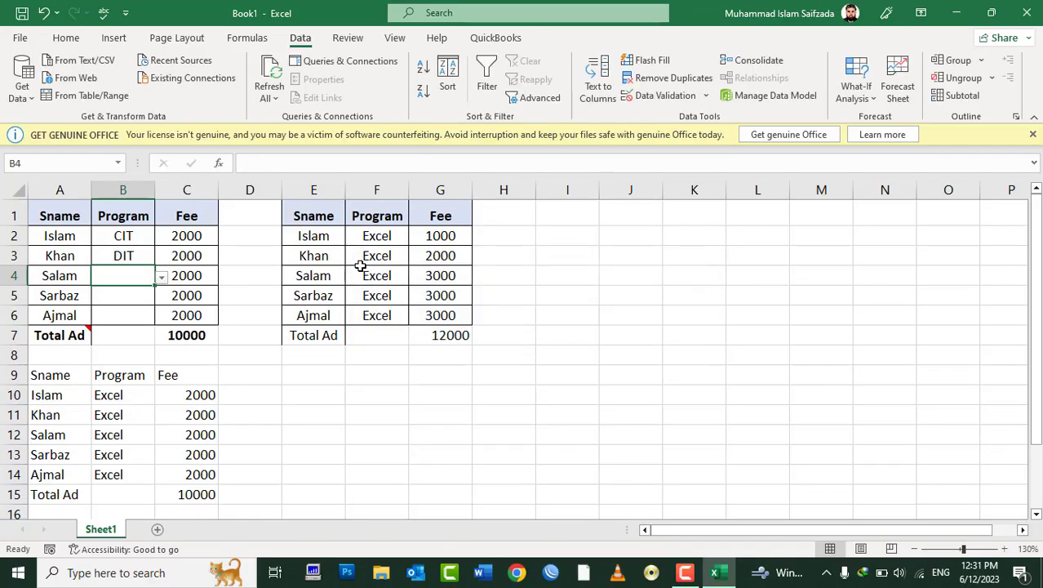
# Step: Clear F2:F6, then test entering CIT and Internet in the second table's Program cells
pyautogui.moveTo(366, 236); pyautogui.dragTo(366, 315)
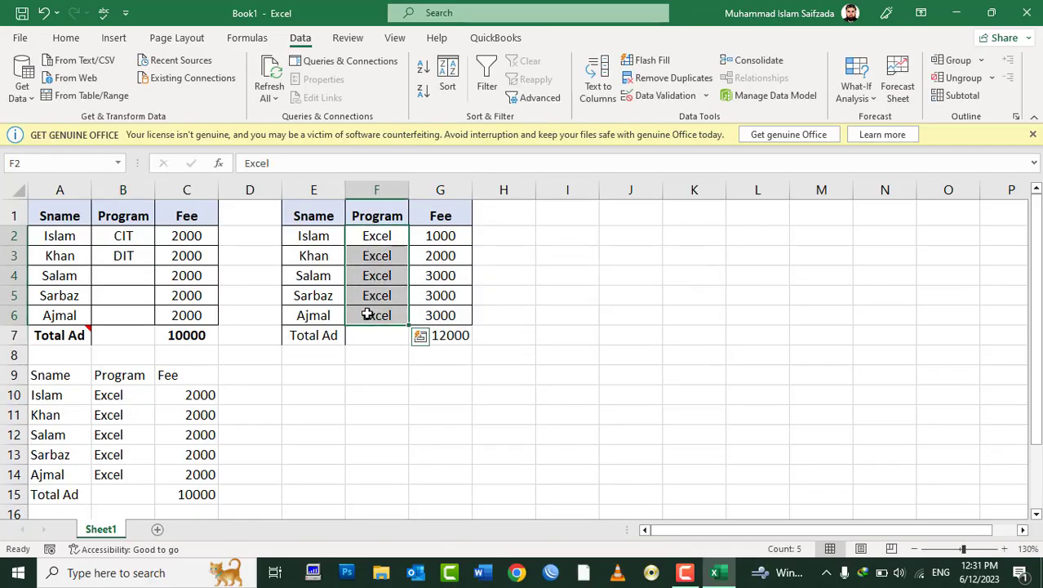
pyautogui.press('Delete')
pyautogui.click(377, 238)
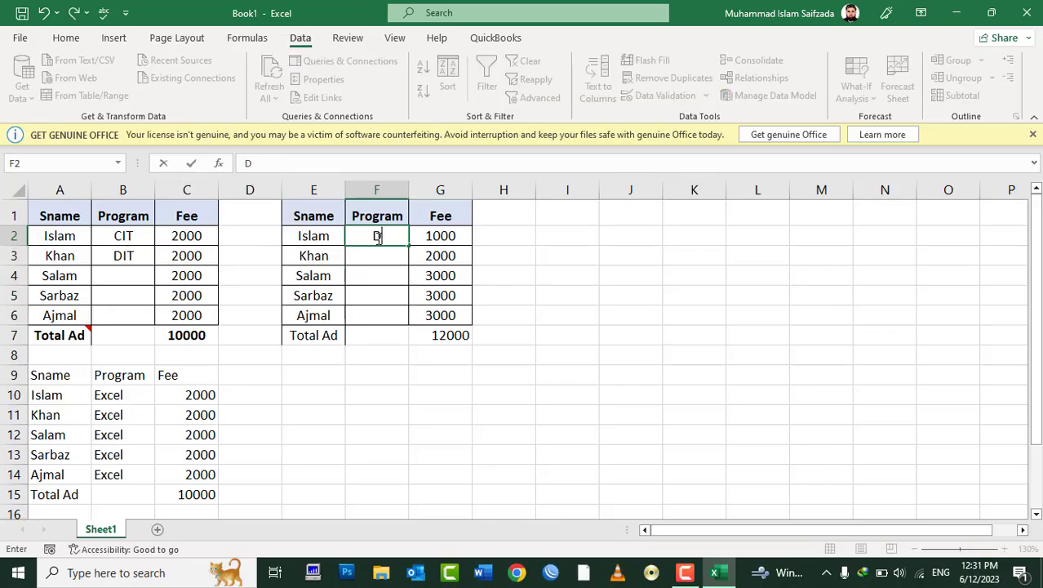
pyautogui.write('CIT')
pyautogui.press('Return')
pyautogui.write('CIT')
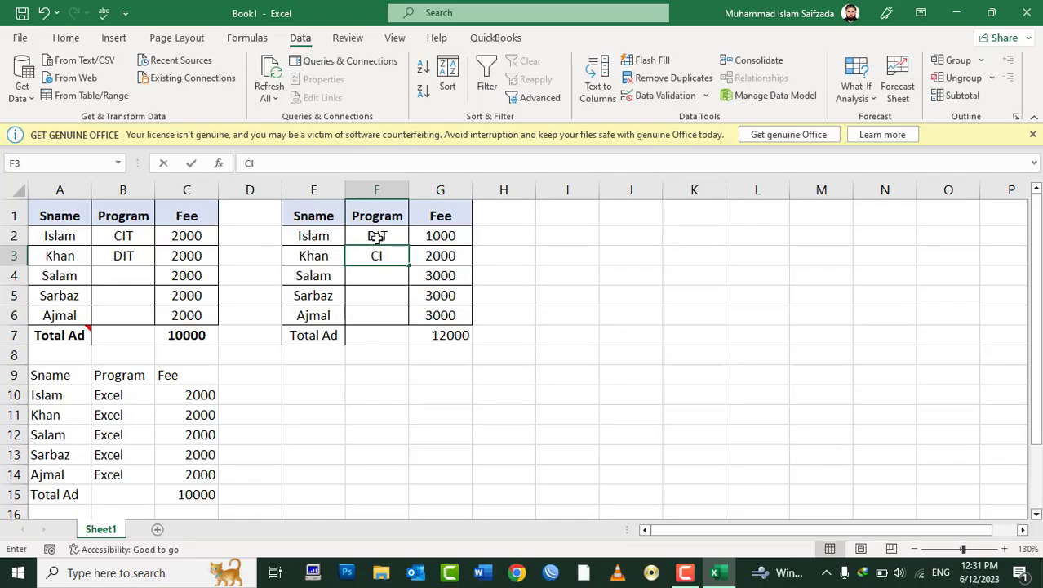
pyautogui.click(377, 237)
pyautogui.write('Internet')
pyautogui.press('Return')
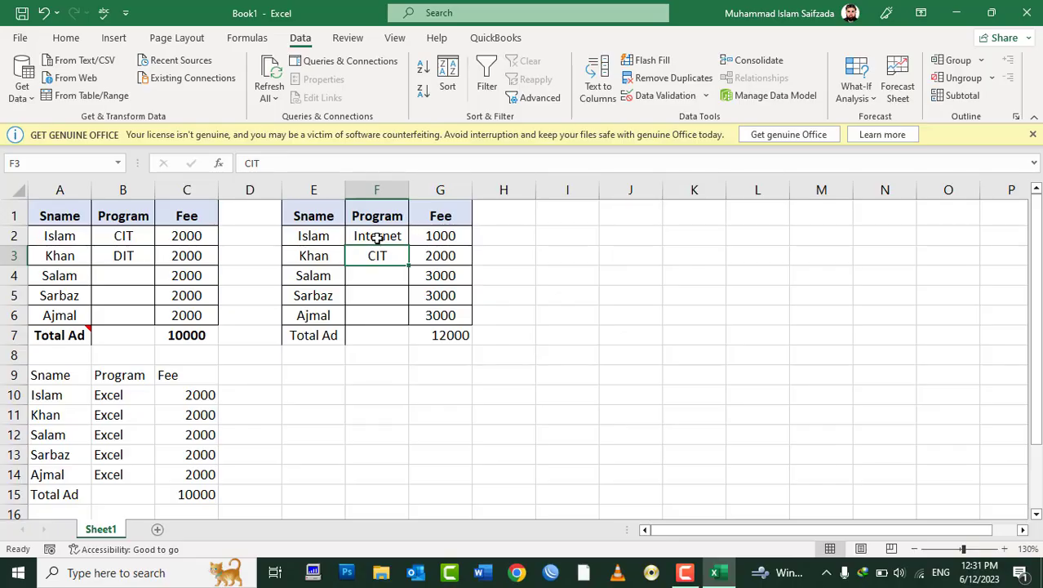
# Step: Select F2:F6 and clear all the test entries
pyautogui.click(377, 237)
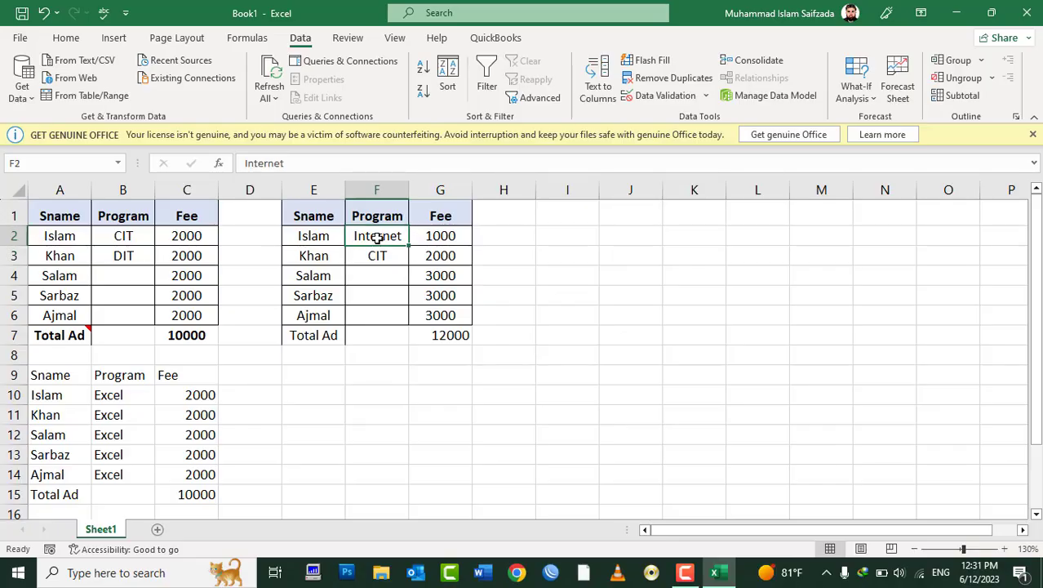
pyautogui.hotkey('shift', 'Down')
pyautogui.hotkey('shift', 'Down')
pyautogui.hotkey('shift', 'Down')
pyautogui.hotkey('shift', 'Down')
pyautogui.press('Delete')
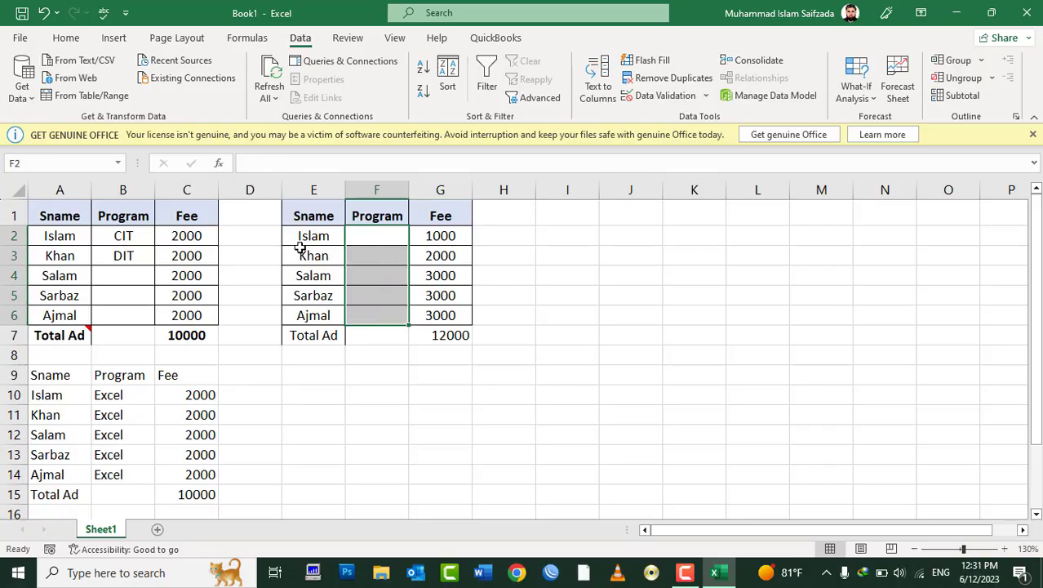
# Step: Copy cell B2 with its dropdown and select F2:F6 as the destination
pyautogui.moveTo(120, 234); pyautogui.dragTo(120, 325)
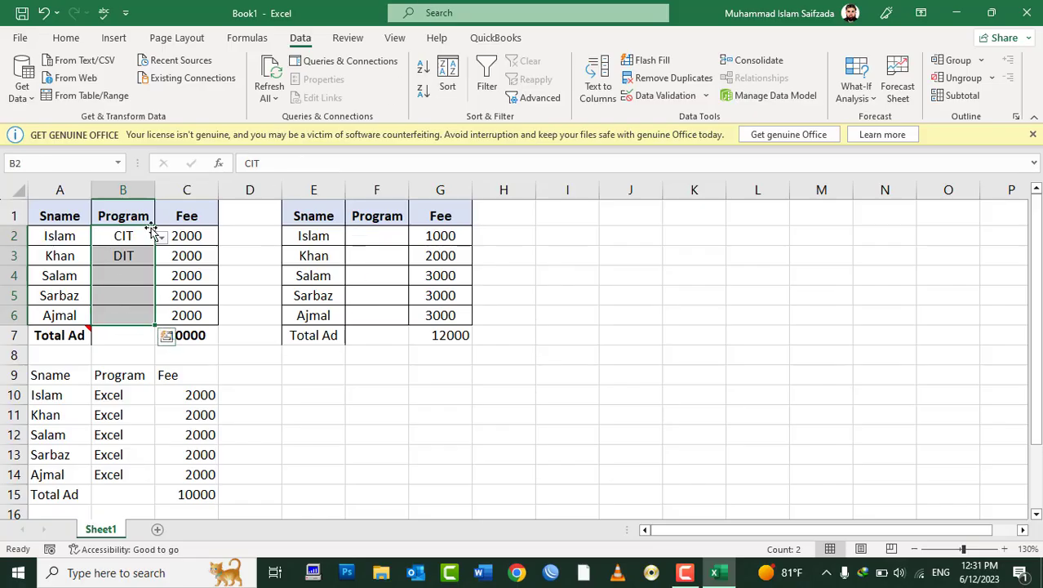
pyautogui.click(120, 234)
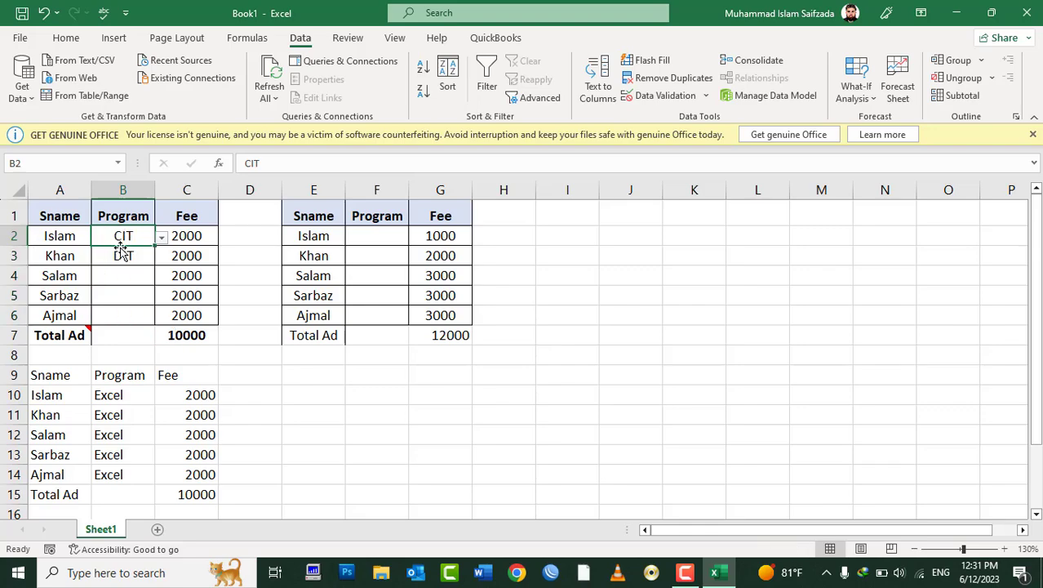
pyautogui.click(123, 266)
pyautogui.click(122, 236)
pyautogui.rightClick(123, 237)
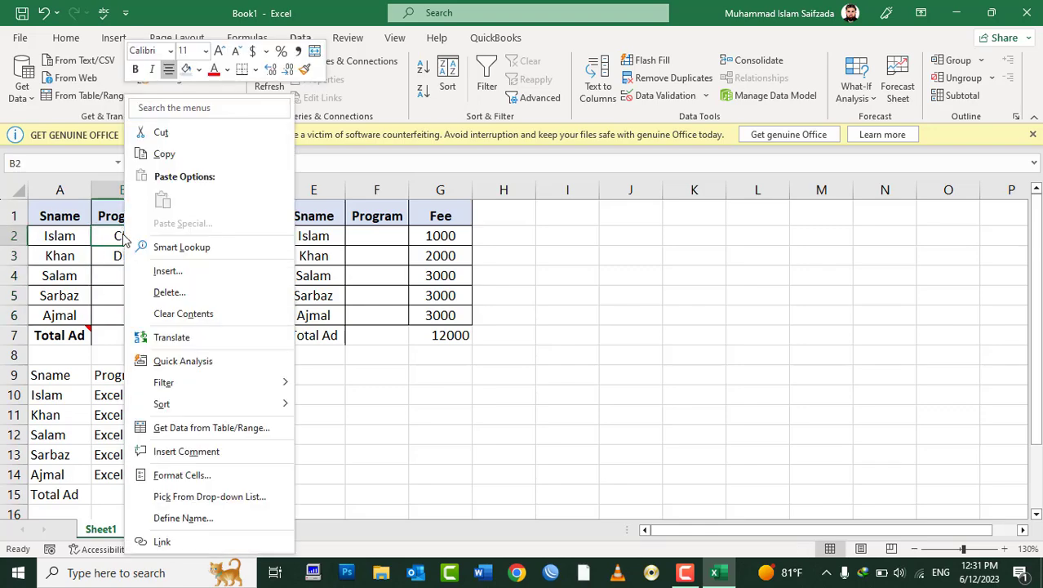
pyautogui.click(174, 154)
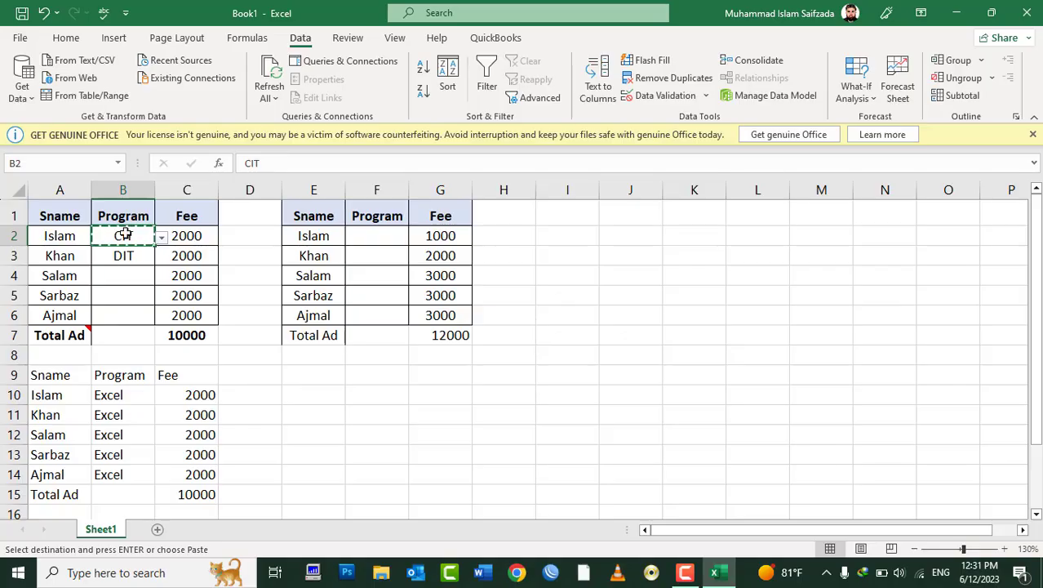
pyautogui.moveTo(368, 235); pyautogui.dragTo(377, 324)
pyautogui.moveTo(367, 236); pyautogui.dragTo(373, 321)
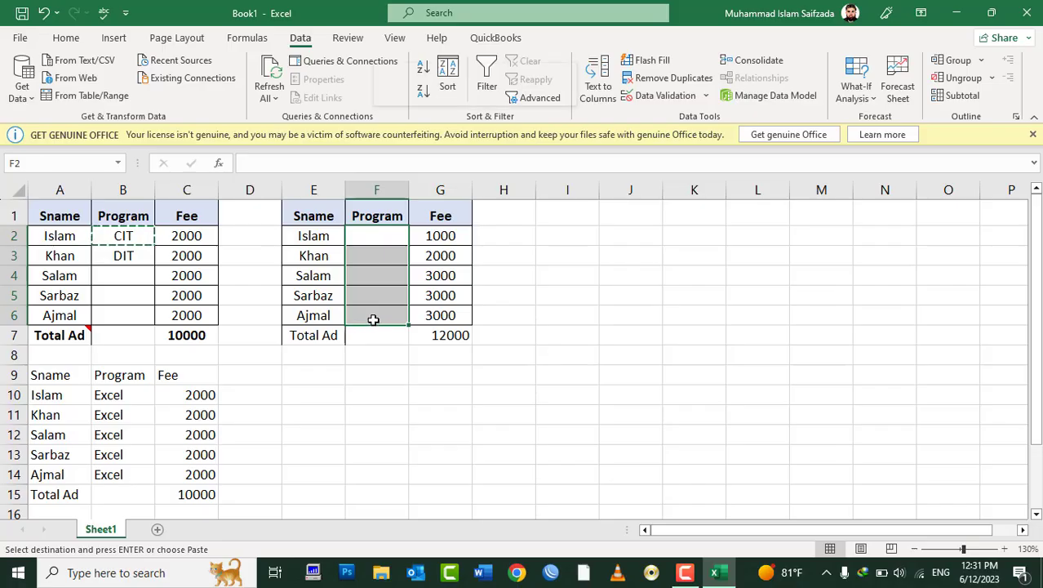
# Step: Paste only the Validation from B2 onto F2:F6 using Paste Special
pyautogui.rightClick(373, 319)
pyautogui.click(384, 246)
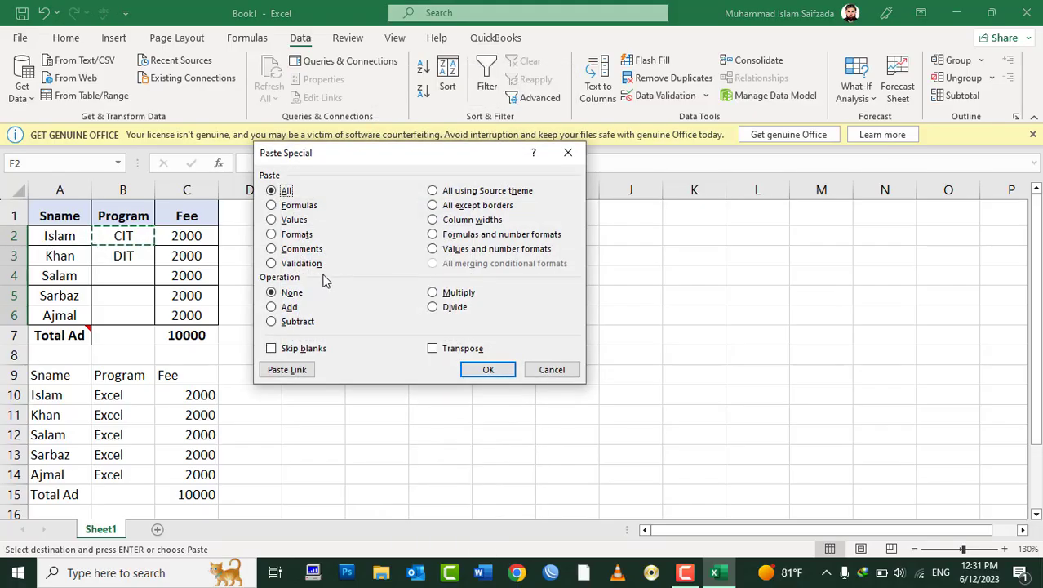
pyautogui.click(273, 263)
pyautogui.moveTo(357, 153); pyautogui.dragTo(680, 94)
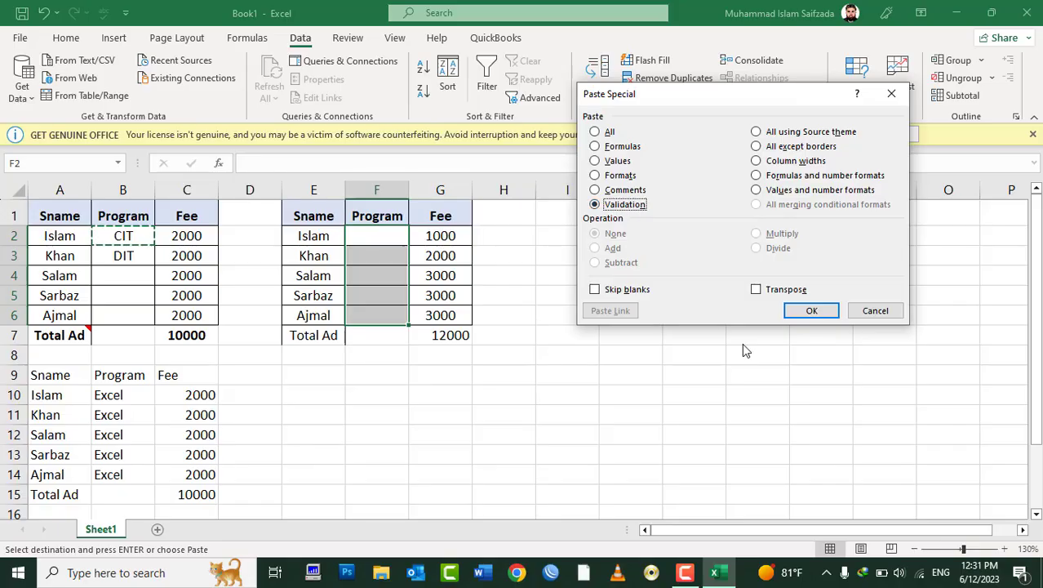
pyautogui.click(810, 310)
pyautogui.click(400, 259)
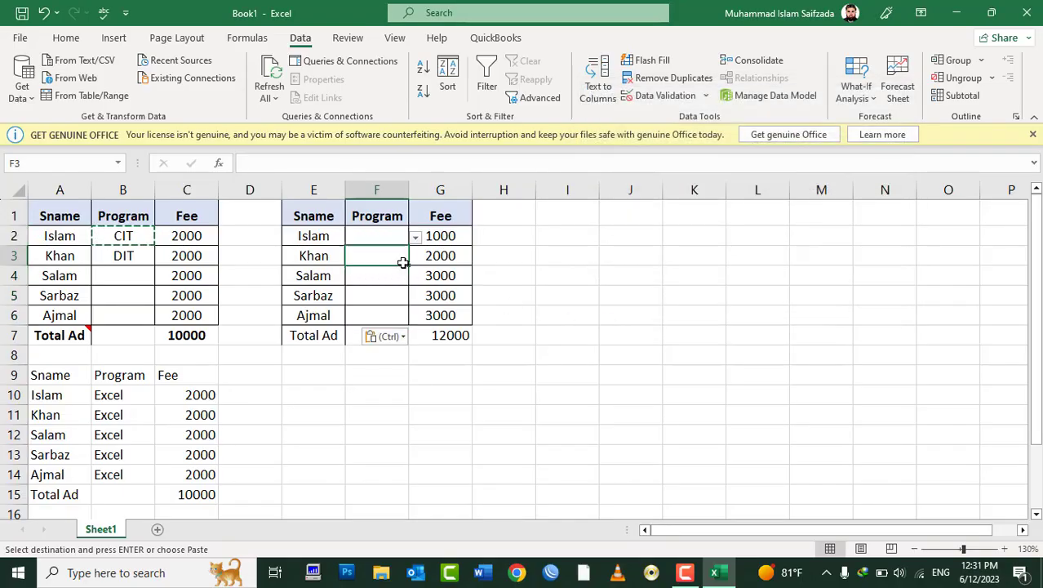
# Step: Test the column F dropdown: Internet is rejected, CIT goes in F2, DIT in F3
pyautogui.click(382, 235)
pyautogui.write('Internet')
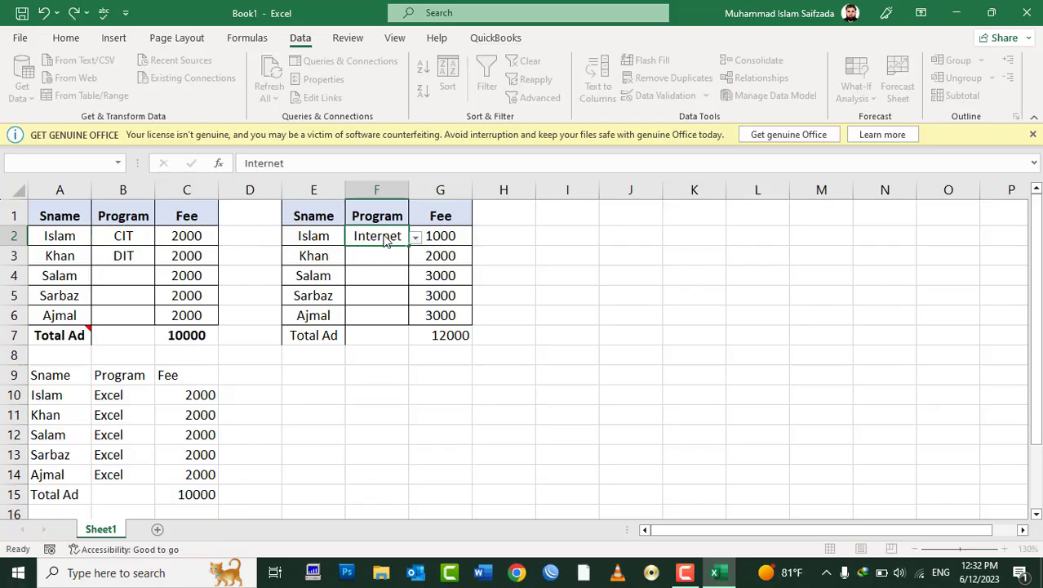
pyautogui.press('Return')
pyautogui.press('Escape')
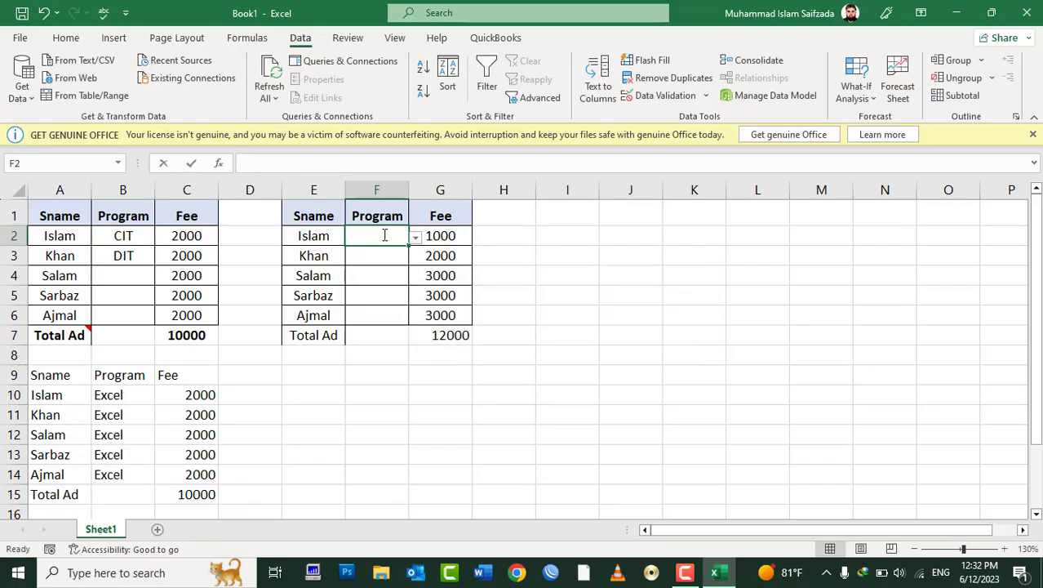
pyautogui.write('CIT')
pyautogui.press('Return')
pyautogui.write('DFI')
pyautogui.press('BackSpace')
pyautogui.press('BackSpace')
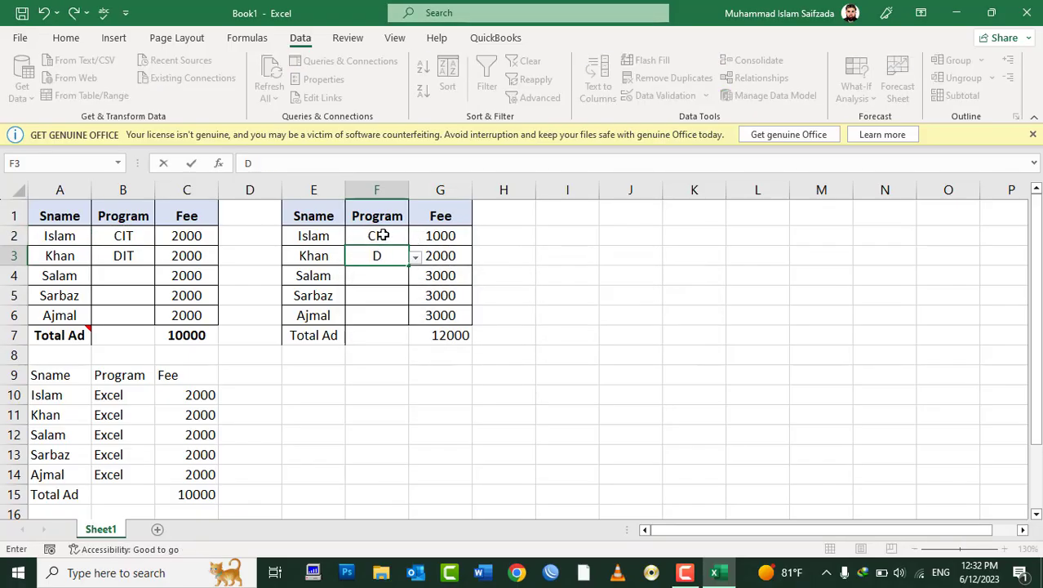
pyautogui.press('BackSpace')
pyautogui.write('I')
pyautogui.write('I')
pyautogui.write('FF')
pyautogui.write('DIT')
pyautogui.press('Return')
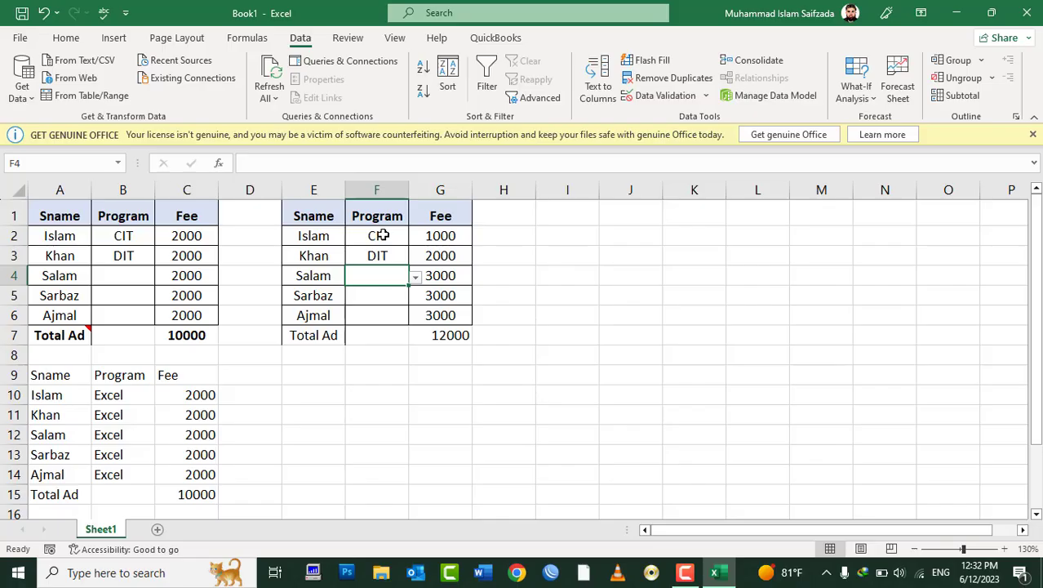
# Step: Undo the latest Program entries in column F with Ctrl+Z twice
pyautogui.press('Up')
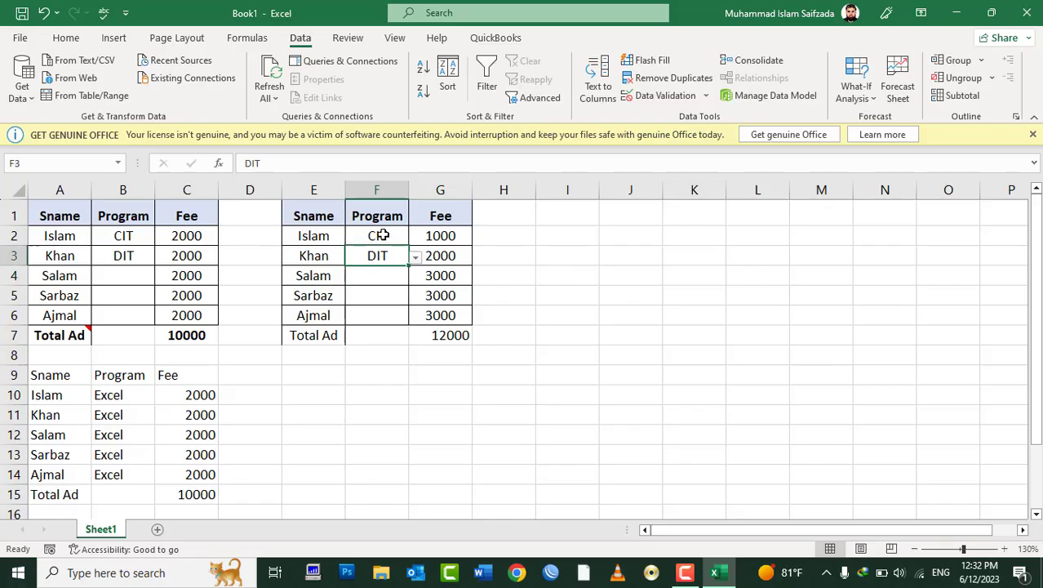
pyautogui.hotkey('ctrl', 'z')
pyautogui.hotkey('ctrl', 'z')
pyautogui.hotkey('ctrl', 'z')
pyautogui.hotkey('ctrl', 'z')
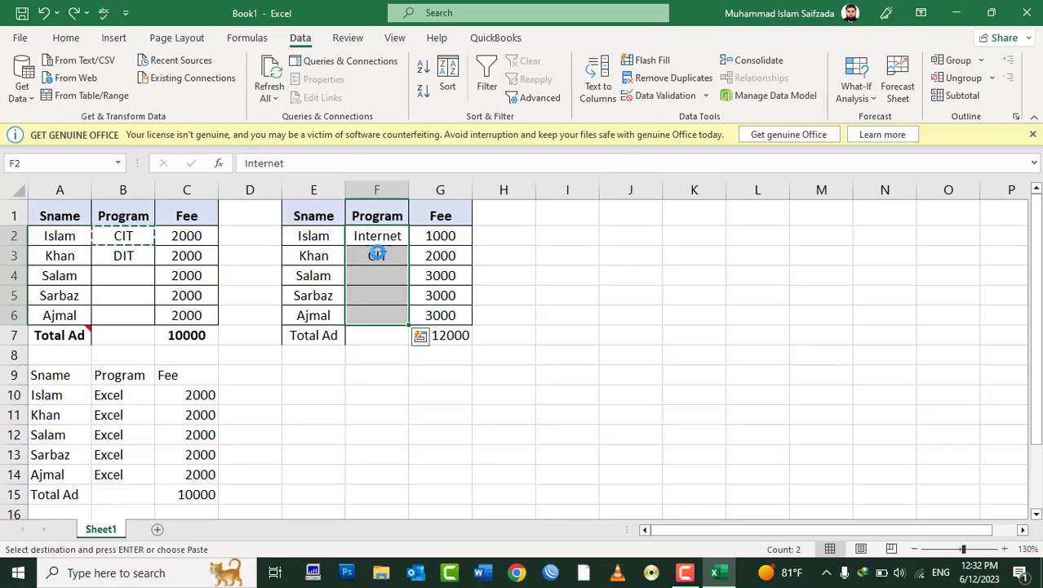
pyautogui.hotkey('ctrl', 'z')
pyautogui.hotkey('ctrl', 'z')
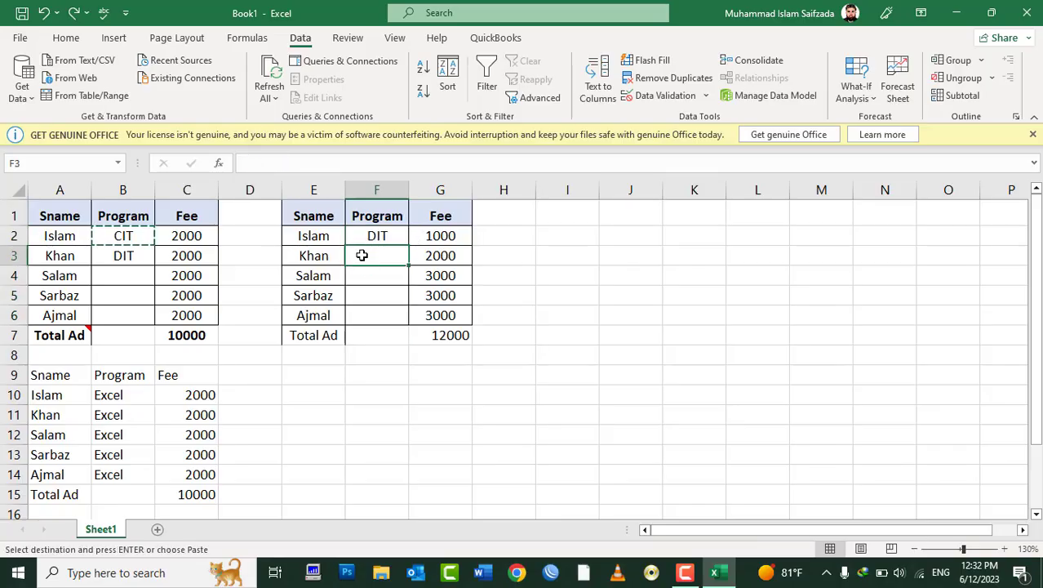
# Step: Clear All on the second table E1:G9 and the values copy A9:C15
pyautogui.doubleClick(324, 214)
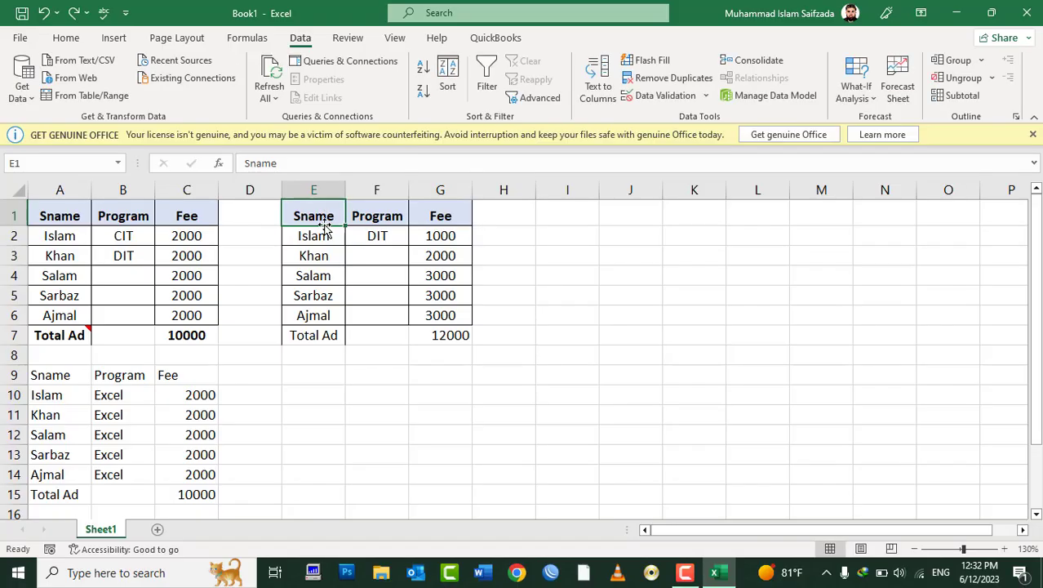
pyautogui.moveTo(326, 222); pyautogui.dragTo(438, 371)
pyautogui.moveTo(48, 374); pyautogui.dragTo(205, 498)
pyautogui.rightClick(432, 257)
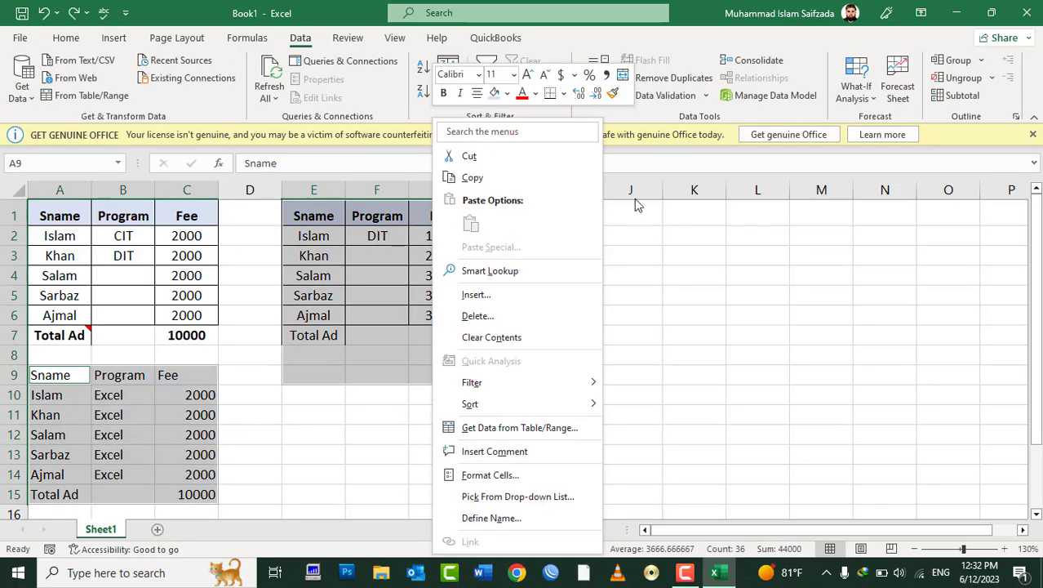
pyautogui.click(67, 39)
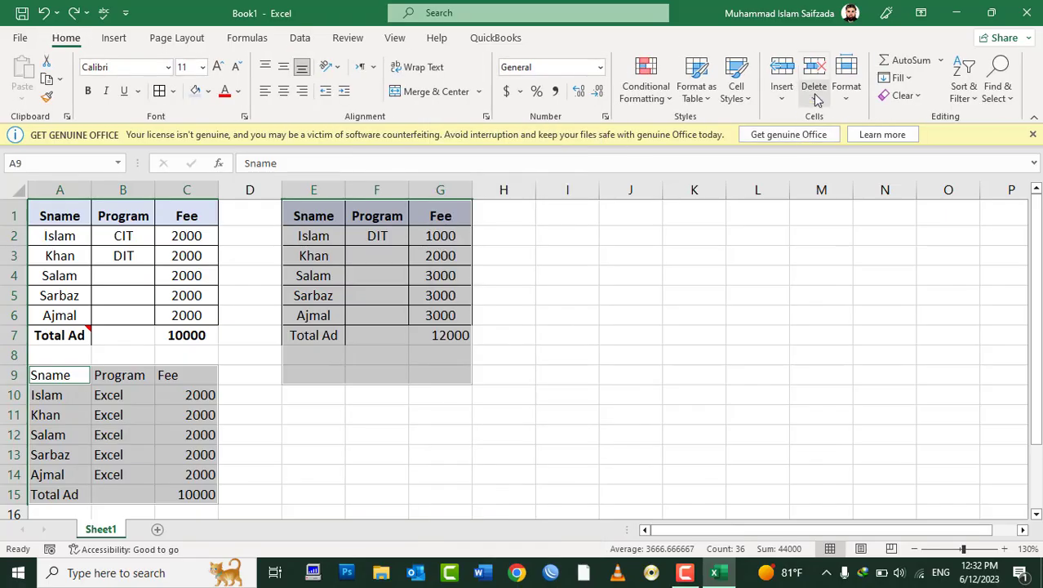
pyautogui.click(900, 96)
pyautogui.click(910, 113)
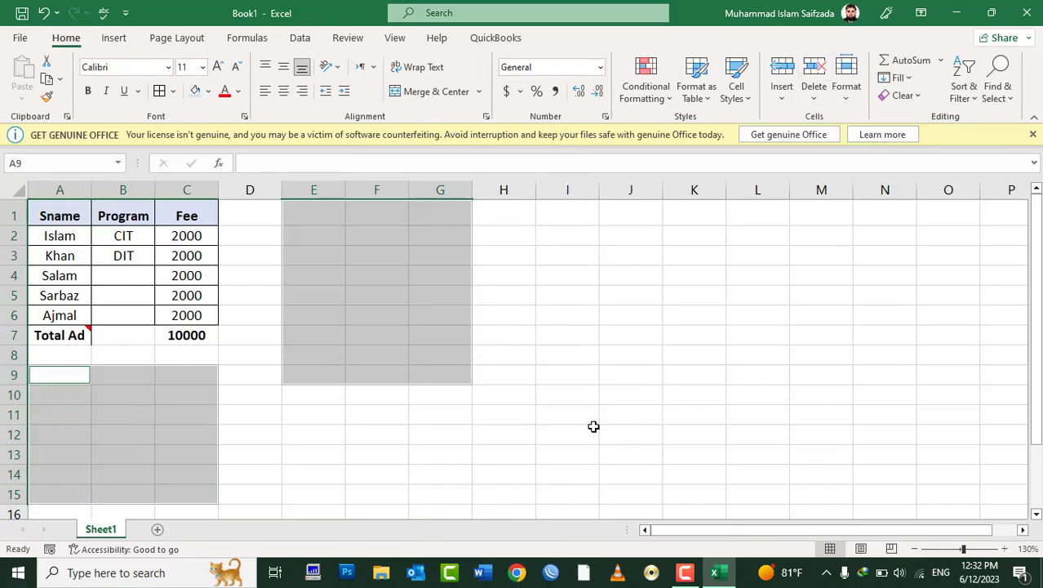
pyautogui.click(461, 406)
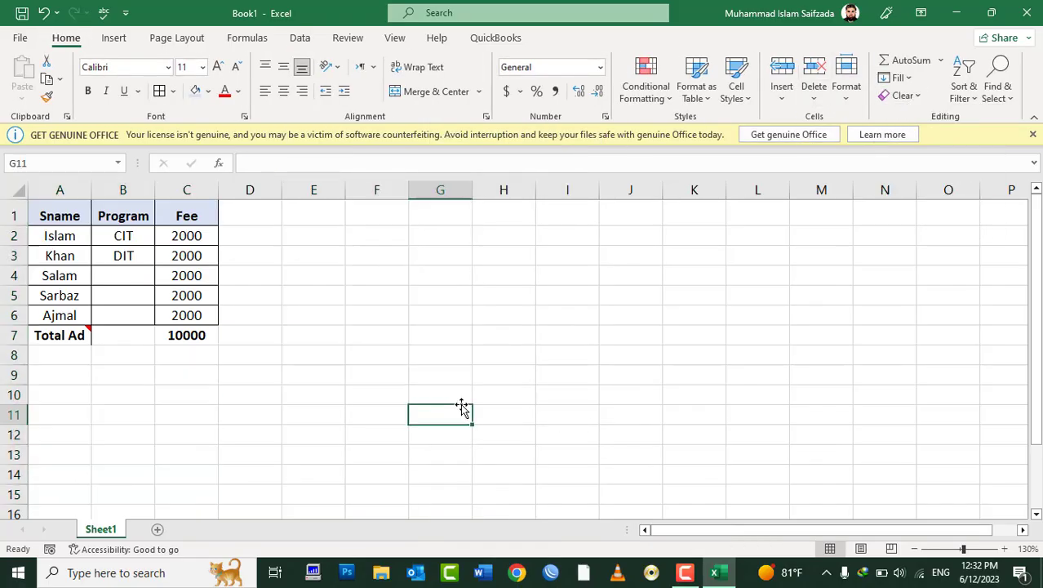
# Step: Delete the Total Ad row, clearing A7:C8 including its comment
pyautogui.click(69, 341)
pyautogui.press('Delete')
pyautogui.click(184, 341)
pyautogui.press('Delete')
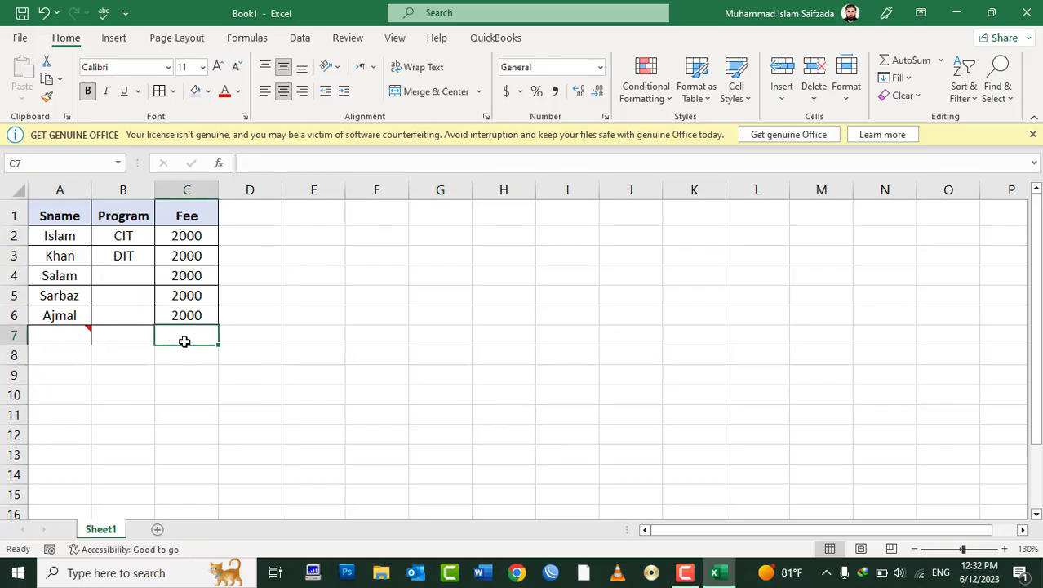
pyautogui.moveTo(185, 341); pyautogui.dragTo(73, 350)
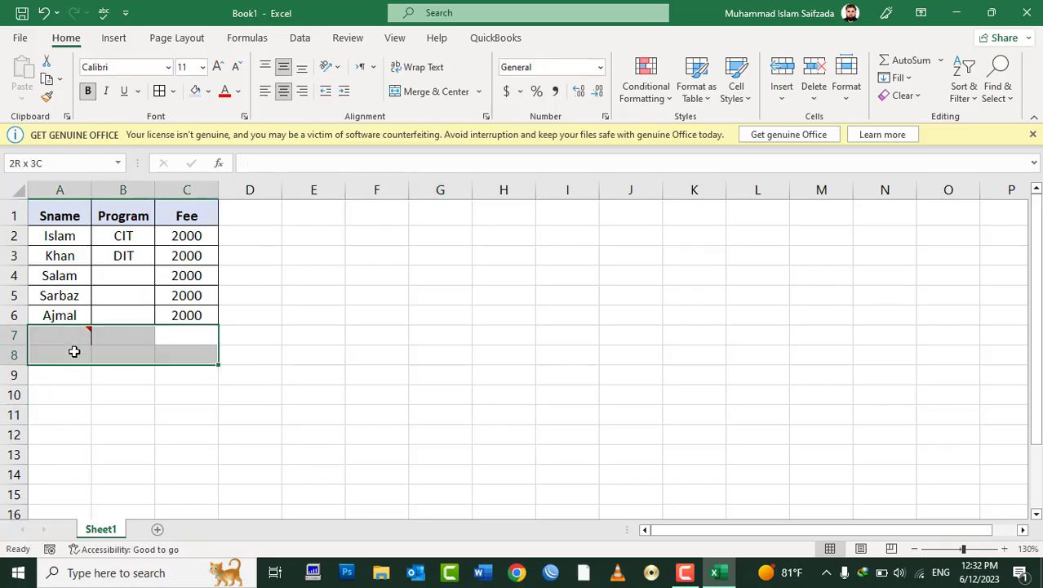
pyautogui.click(900, 95)
pyautogui.click(929, 119)
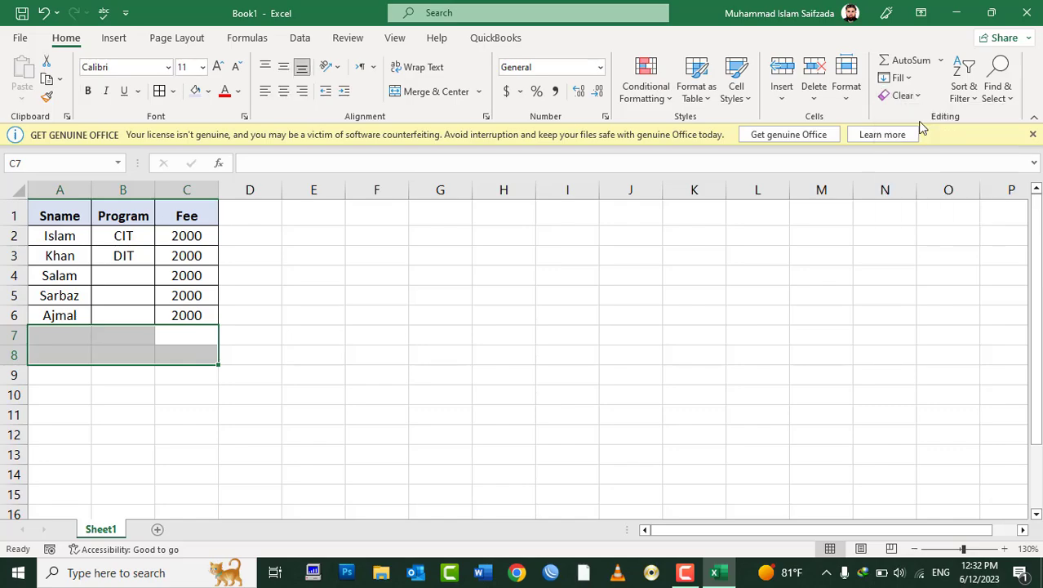
pyautogui.click(162, 497)
# Step: Rename Sheet1 to 'June 2023', add a sheet named 'July 2023', and return to June 2023
pyautogui.doubleClick(102, 529)
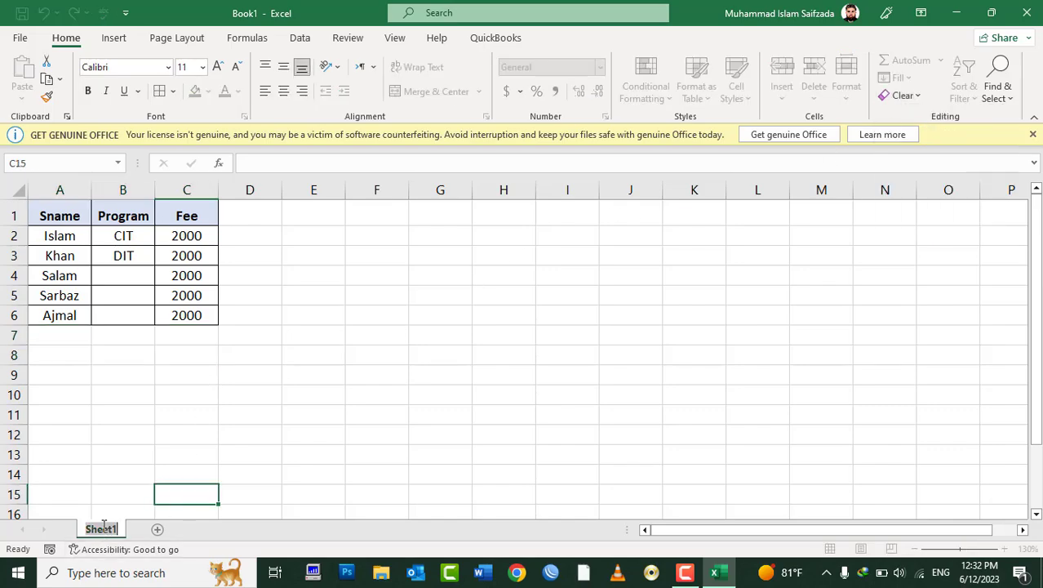
pyautogui.write('June')
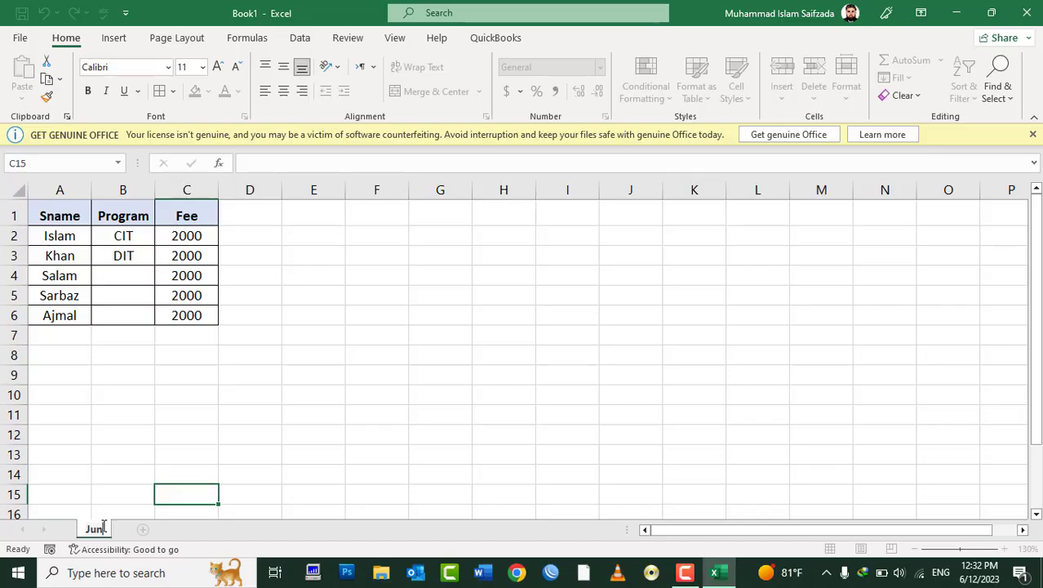
pyautogui.write(' 2023')
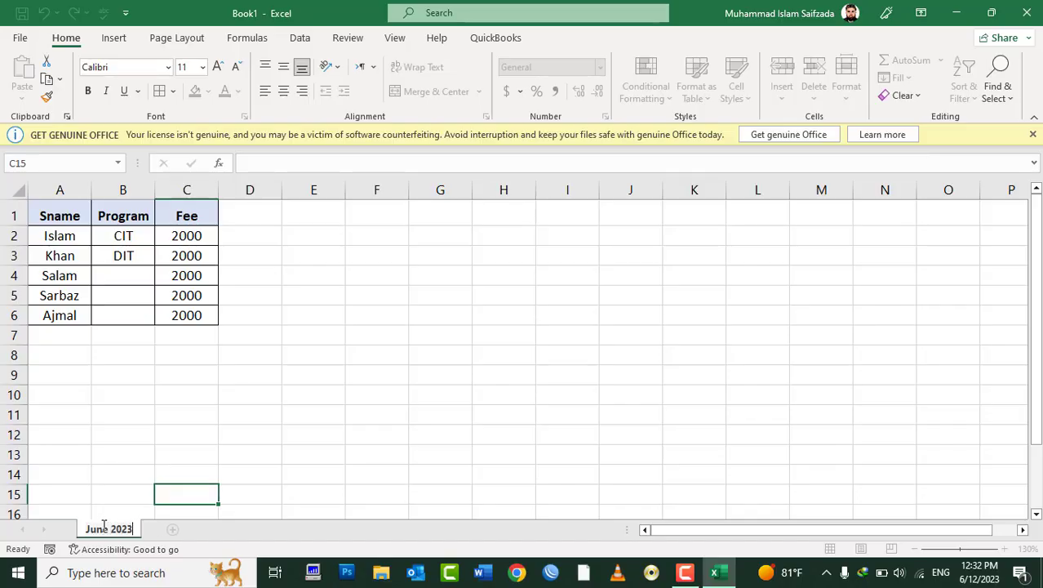
pyautogui.click(173, 528)
pyautogui.doubleClick(176, 528)
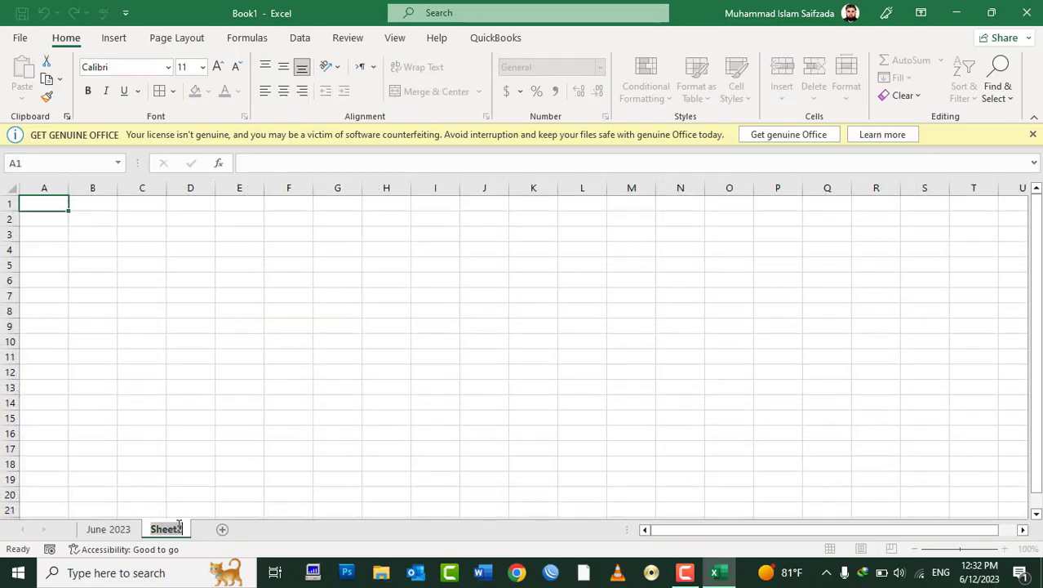
pyautogui.write('J')
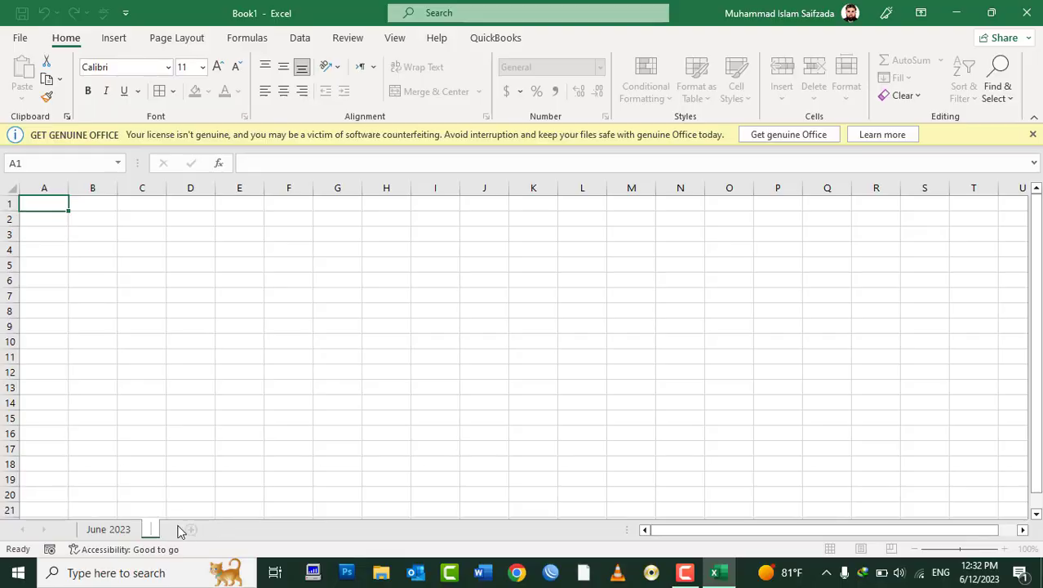
pyautogui.write('uly 2023')
pyautogui.press('Return')
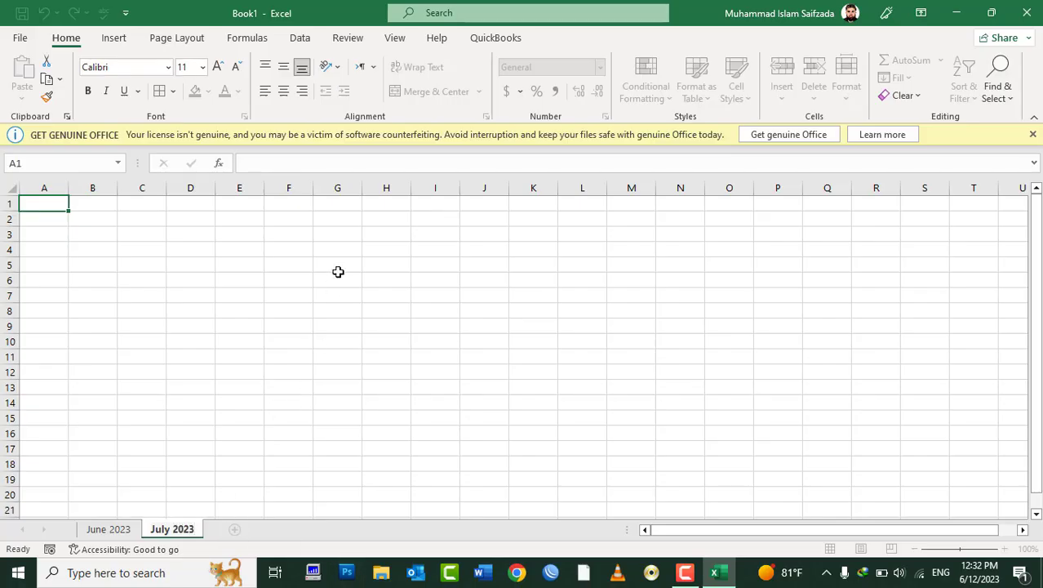
pyautogui.moveTo(337, 270); pyautogui.dragTo(338, 273)
pyautogui.click(109, 529)
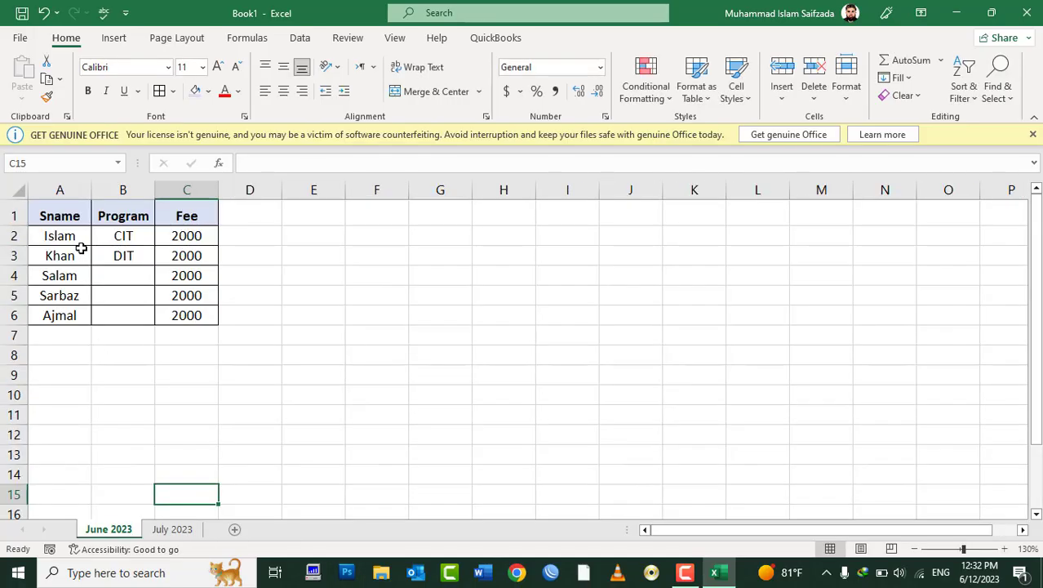
# Step: Remove the Program dropdown from B2:B6 by setting its validation to Any value
pyautogui.moveTo(114, 240); pyautogui.dragTo(123, 314)
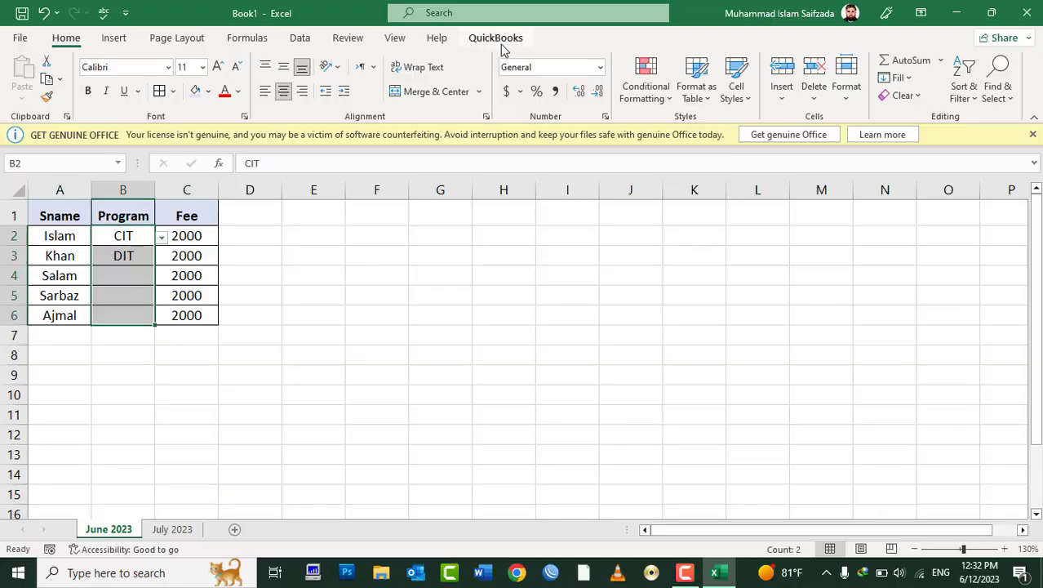
pyautogui.click(309, 40)
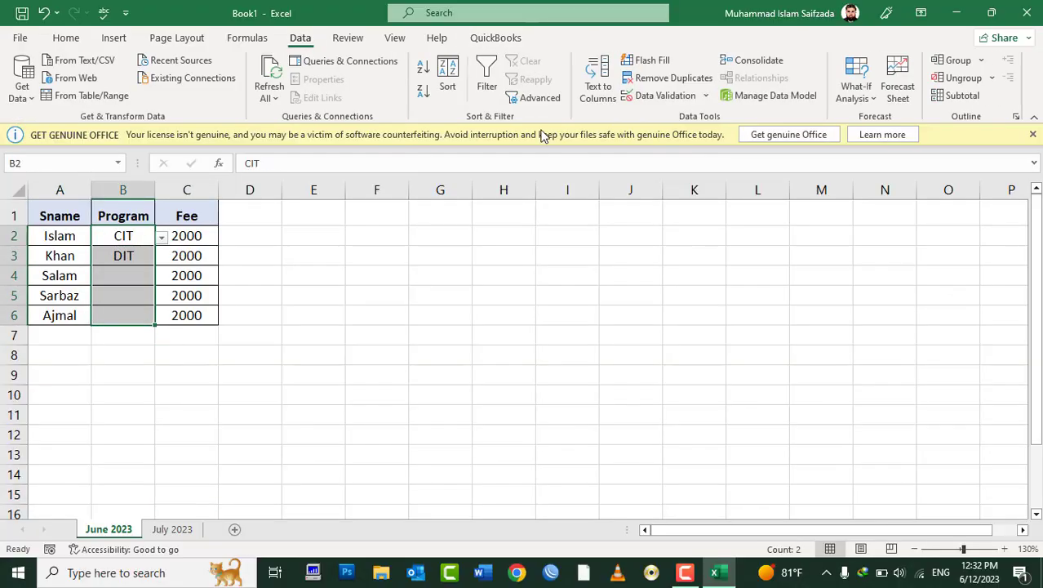
pyautogui.click(656, 96)
pyautogui.click(657, 276)
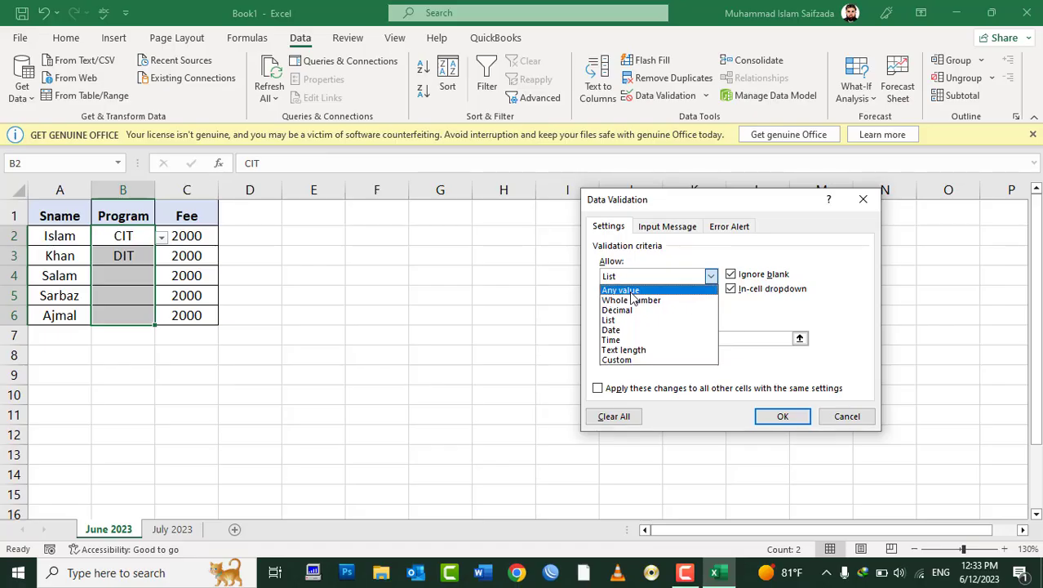
pyautogui.click(624, 291)
pyautogui.click(782, 415)
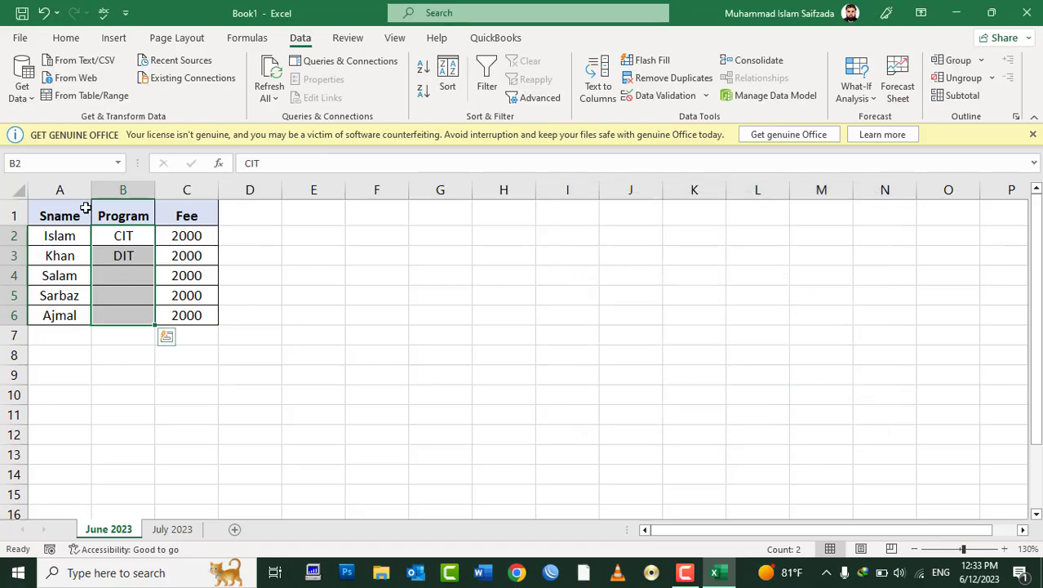
# Step: Copy the fee table A1:C6 and paste it at A1 on July 2023
pyautogui.moveTo(86, 205); pyautogui.dragTo(186, 315)
pyautogui.hotkey('ctrl', 'c')
pyautogui.click(171, 529)
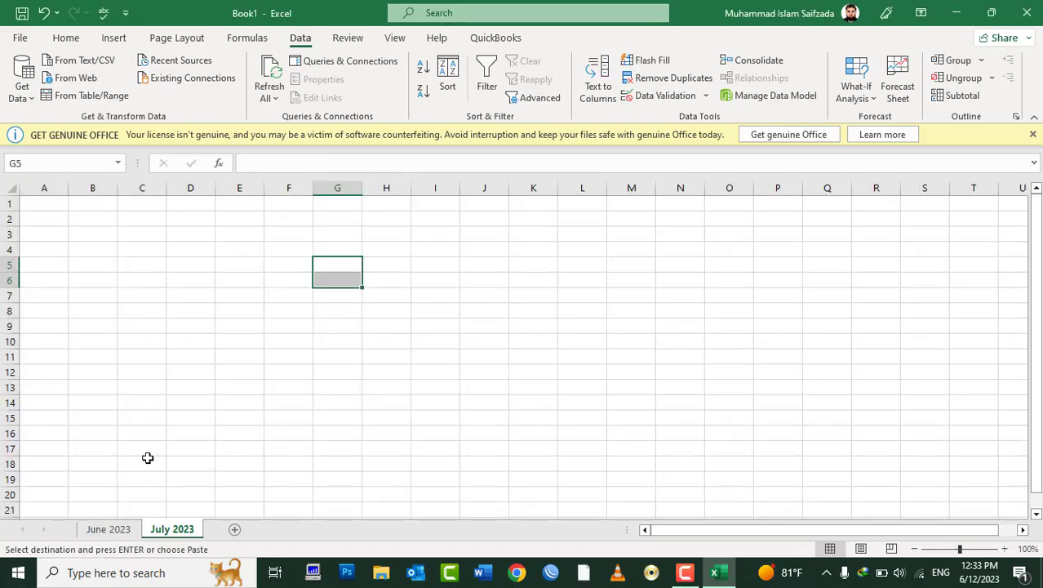
pyautogui.click(57, 206)
pyautogui.keyDown('ctrl'); pyautogui.scroll(2, 62, 209); pyautogui.keyUp('ctrl')
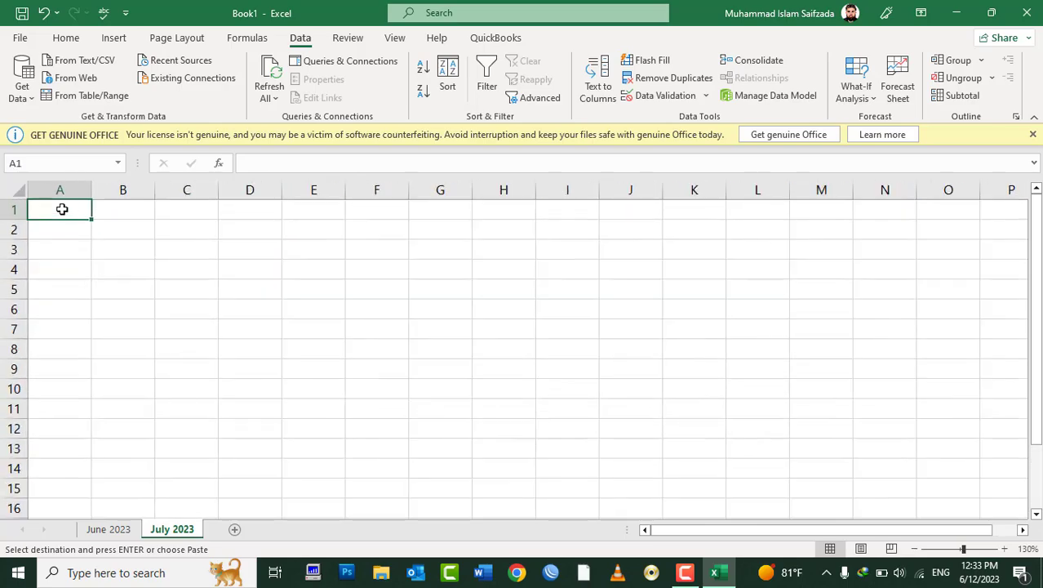
pyautogui.hotkey('ctrl', 'v')
# Step: Clear A2:C6 on July 2023 so only the headers remain
pyautogui.click(122, 210)
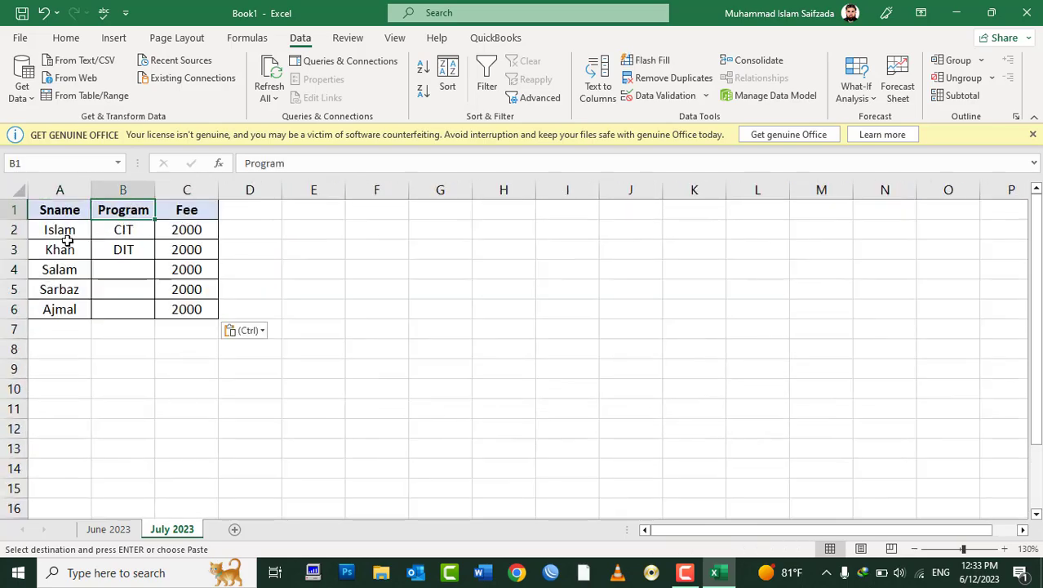
pyautogui.moveTo(67, 239); pyautogui.dragTo(201, 307)
pyautogui.press('Delete')
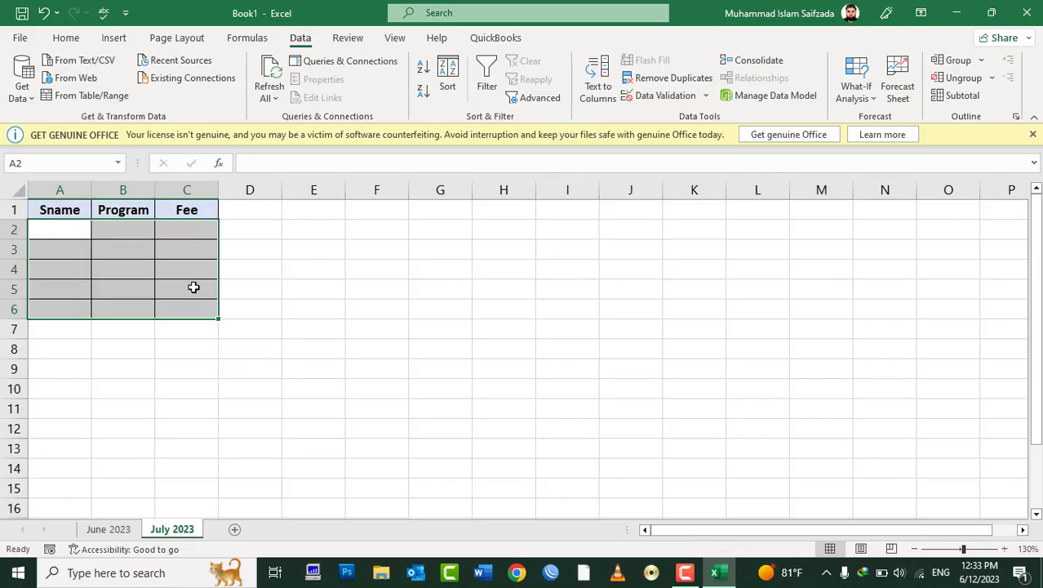
pyautogui.click(166, 301)
pyautogui.click(115, 528)
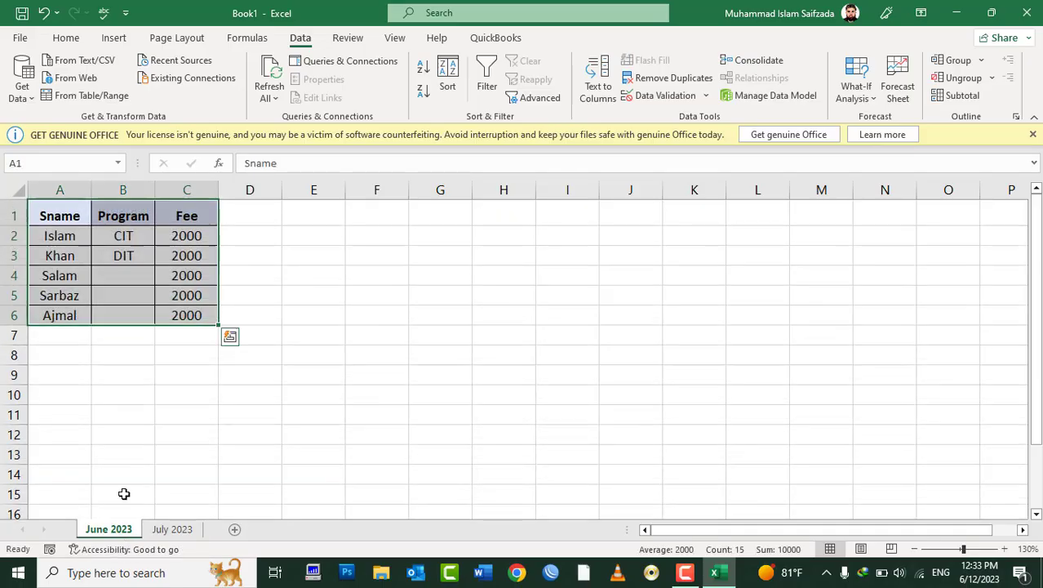
# Step: Give June 2023's B2:B6 a List data-validation dropdown, then go to July 2023
pyautogui.click(135, 268)
pyautogui.moveTo(128, 233); pyautogui.dragTo(139, 312)
pyautogui.click(673, 96)
pyautogui.click(711, 276)
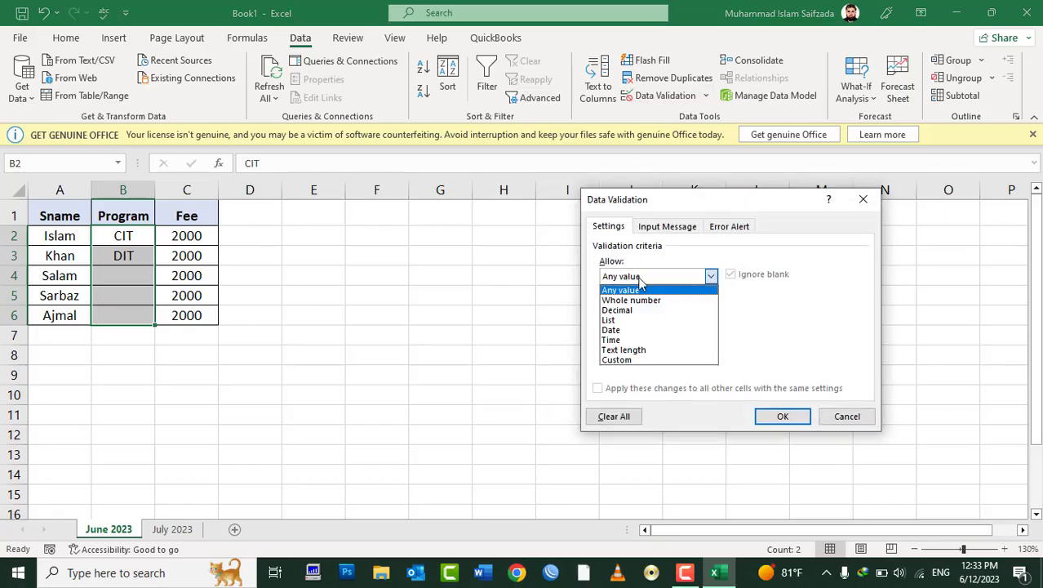
pyautogui.click(619, 319)
pyautogui.click(642, 336)
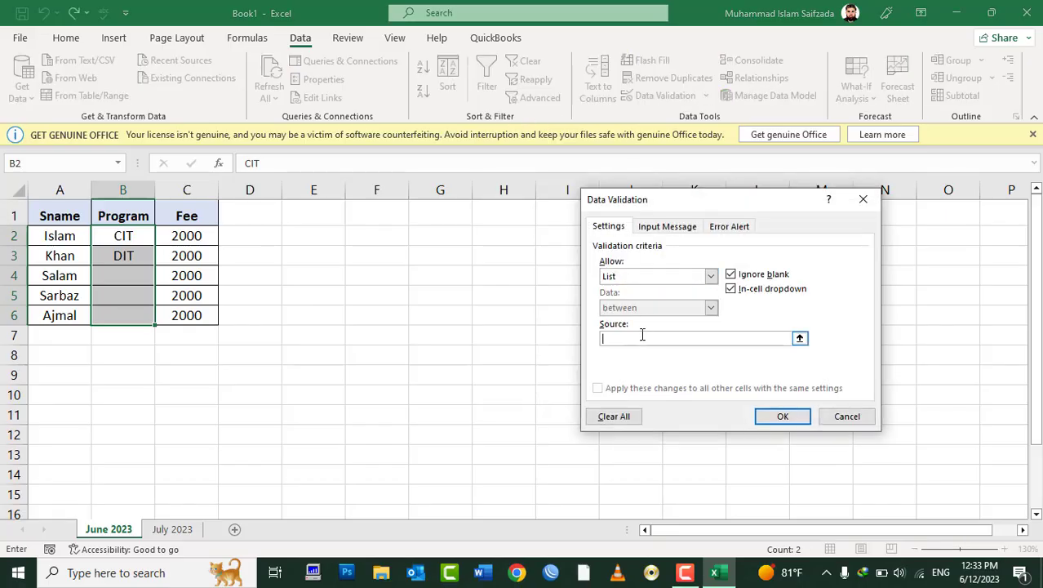
pyautogui.write(',CIT')
pyautogui.press('Return')
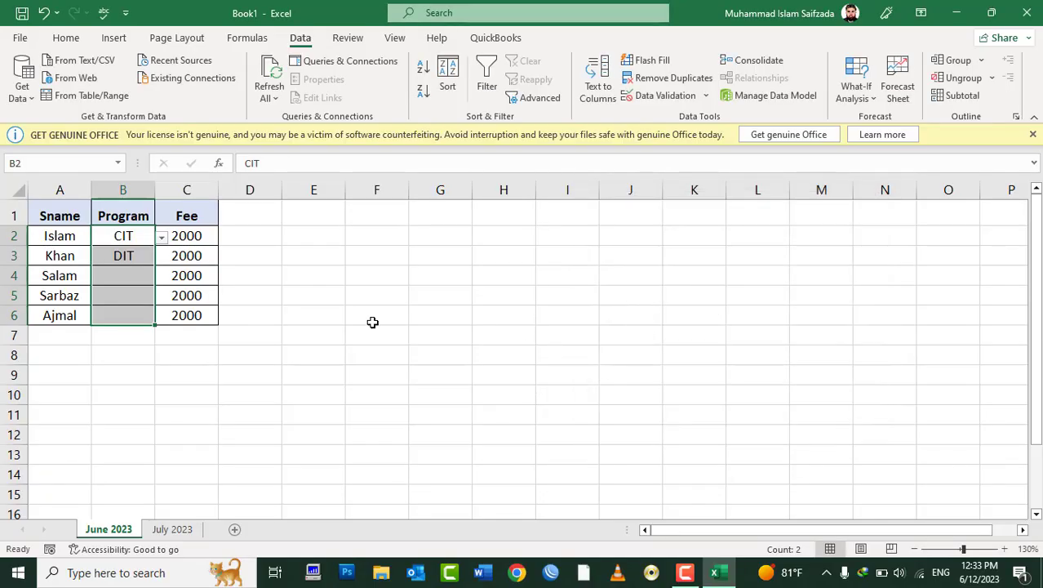
pyautogui.click(115, 282)
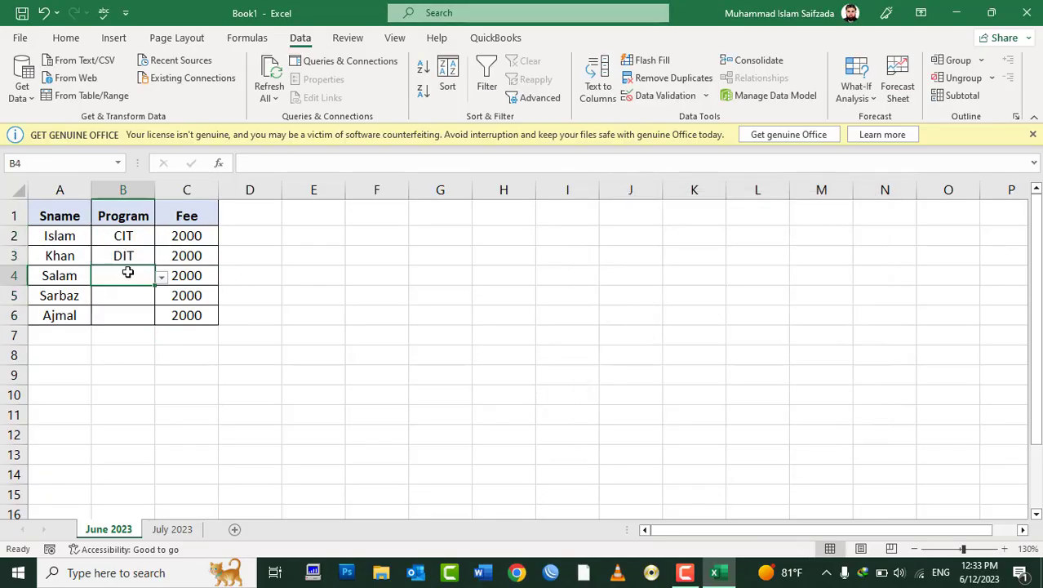
pyautogui.click(172, 529)
# Step: Enter DIT and Internet in July 2023's Program cells B2 and B3
pyautogui.click(127, 230)
pyautogui.write('DIT')
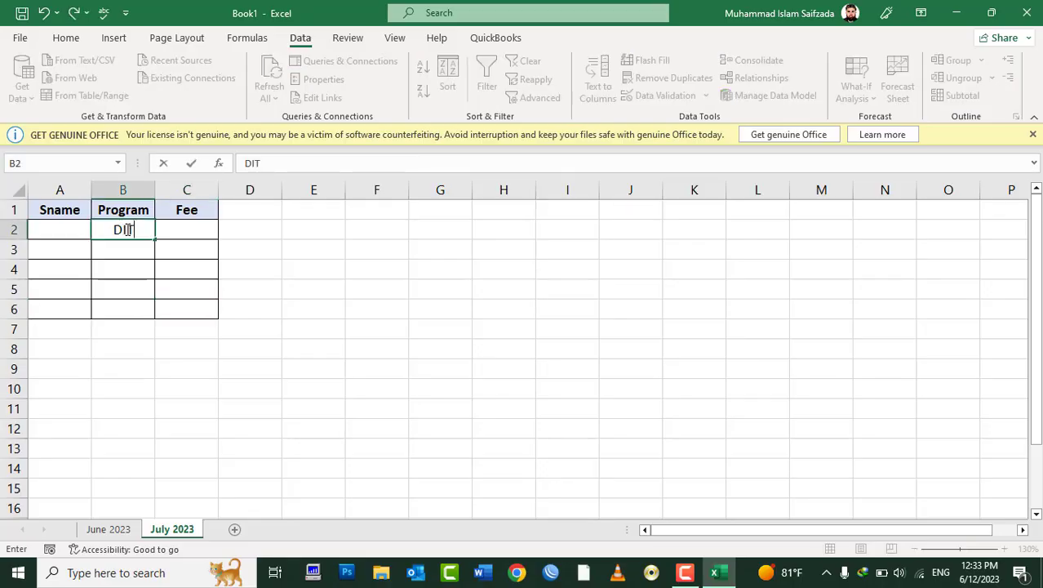
pyautogui.press('Return')
pyautogui.write('Inpage')
pyautogui.press('Escape')
pyautogui.write('Internet')
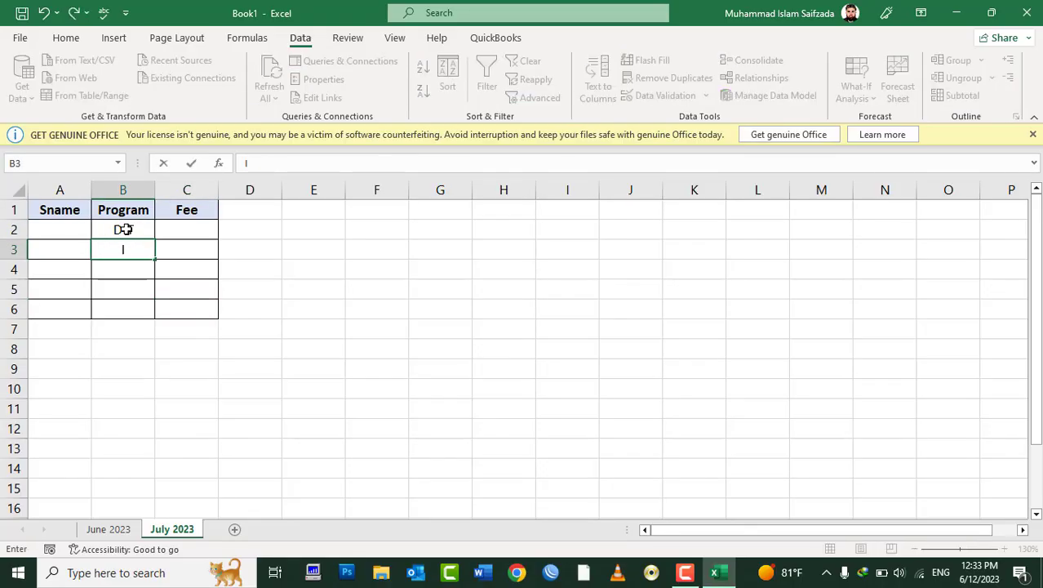
pyautogui.press('Return')
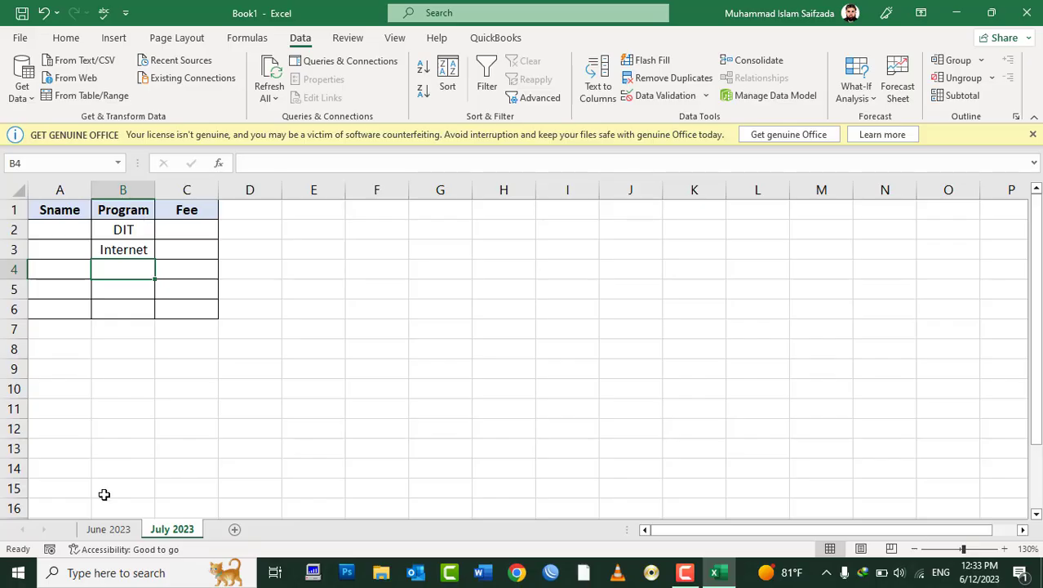
# Step: Copy the Program cells B2:B6 on June 2023
pyautogui.click(108, 529)
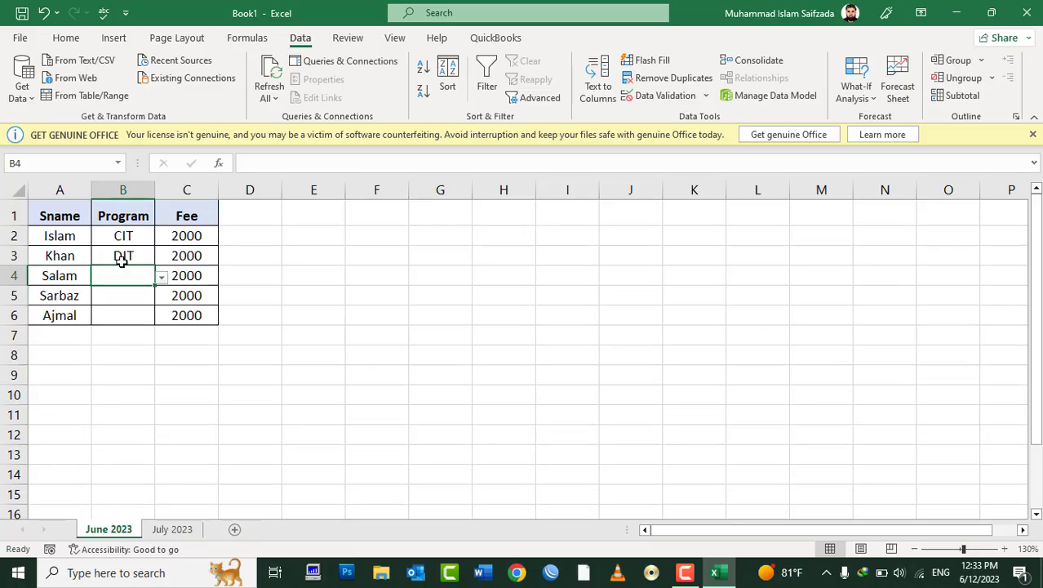
pyautogui.click(123, 236)
pyautogui.keyDown('shift'); pyautogui.click(147, 320); pyautogui.keyUp('shift')
pyautogui.rightClick(146, 321)
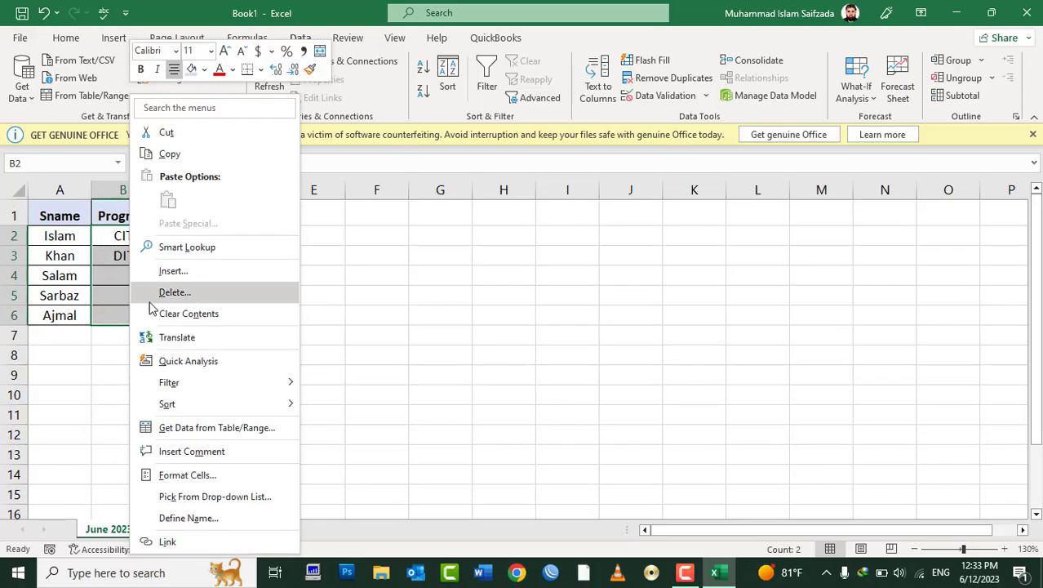
pyautogui.click(171, 152)
# Step: Paste only the validation onto July 2023's B2:B6, test B3's dropdown, then undo
pyautogui.click(171, 529)
pyautogui.click(124, 229)
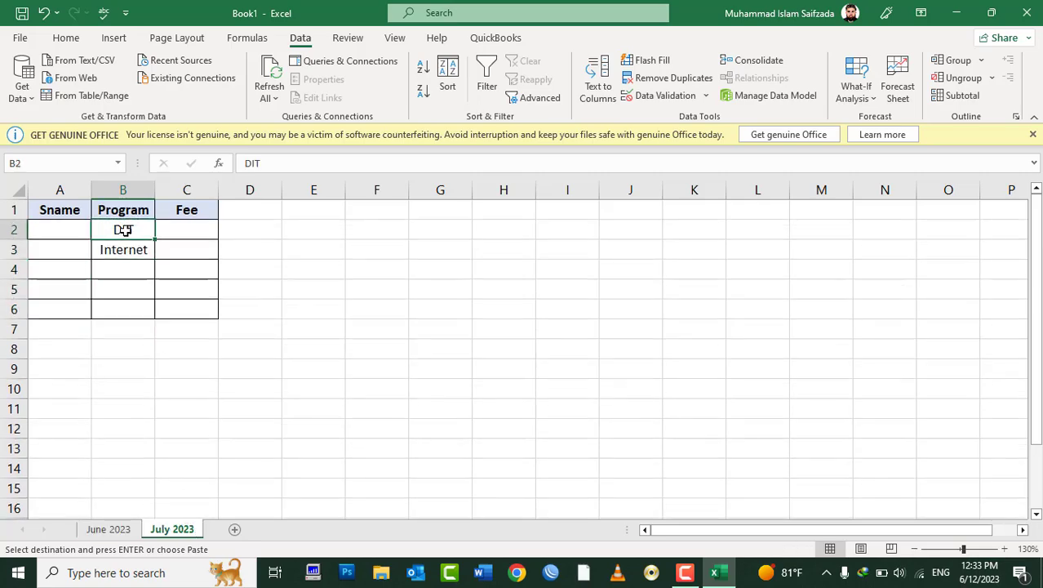
pyautogui.moveTo(123, 229); pyautogui.dragTo(133, 310)
pyautogui.rightClick(147, 324)
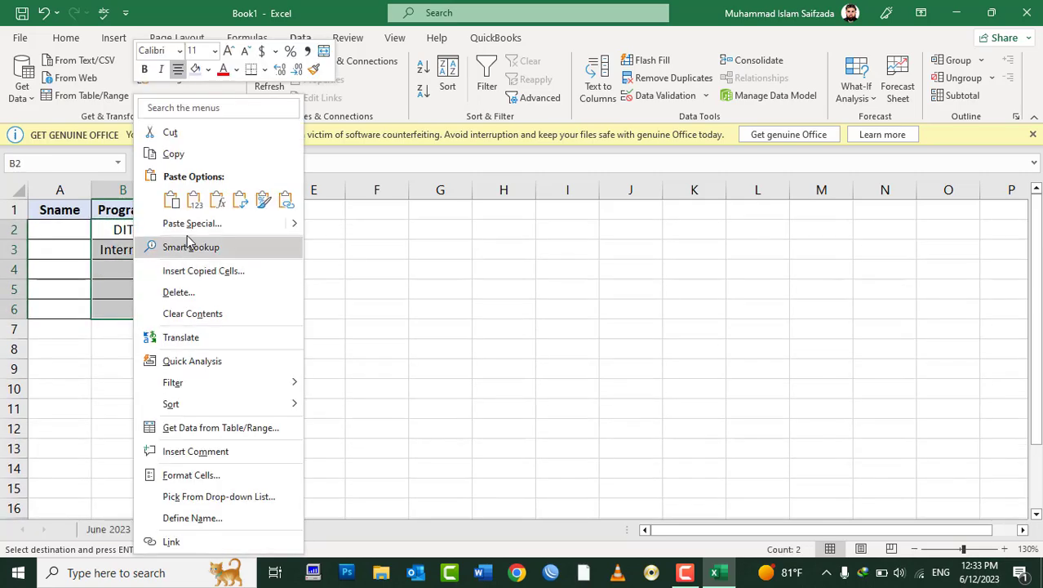
pyautogui.click(188, 225)
pyautogui.click(84, 242)
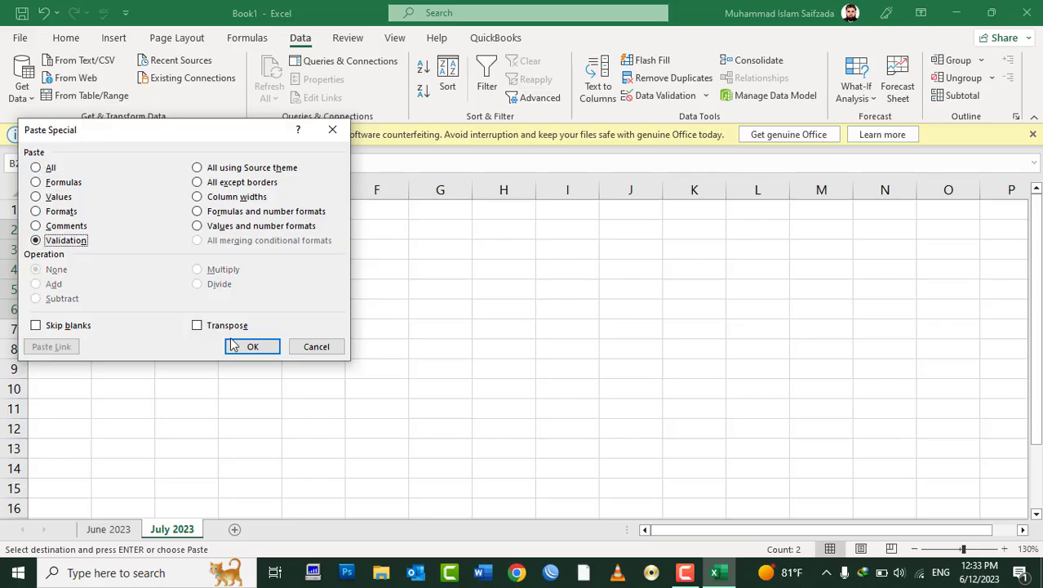
pyautogui.click(232, 346)
pyautogui.click(120, 248)
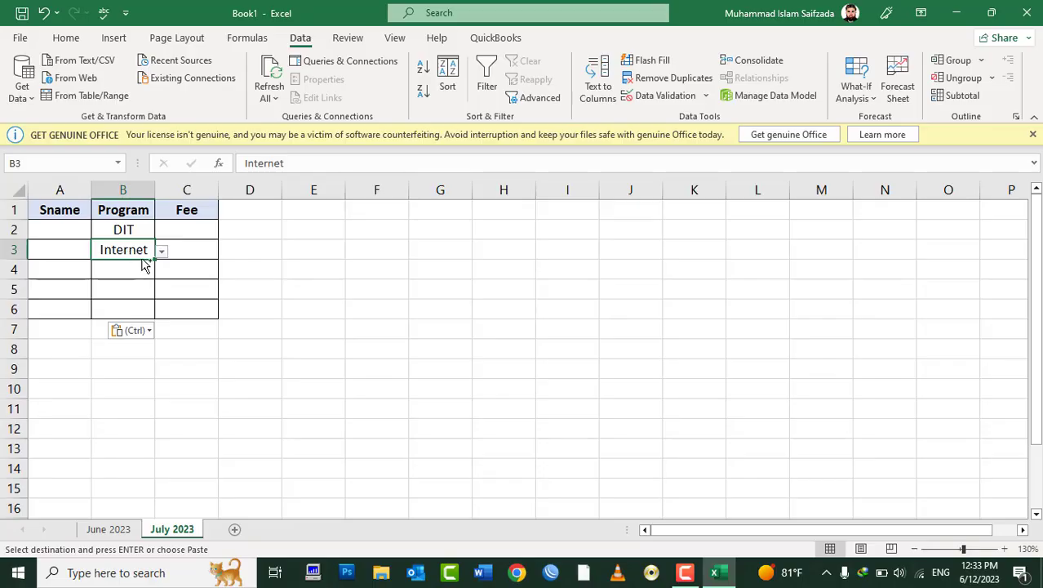
pyautogui.hotkey('ctrl', 'z')
pyautogui.hotkey('ctrl', 'z')
pyautogui.hotkey('ctrl', 'z')
pyautogui.hotkey('ctrl', 'z')
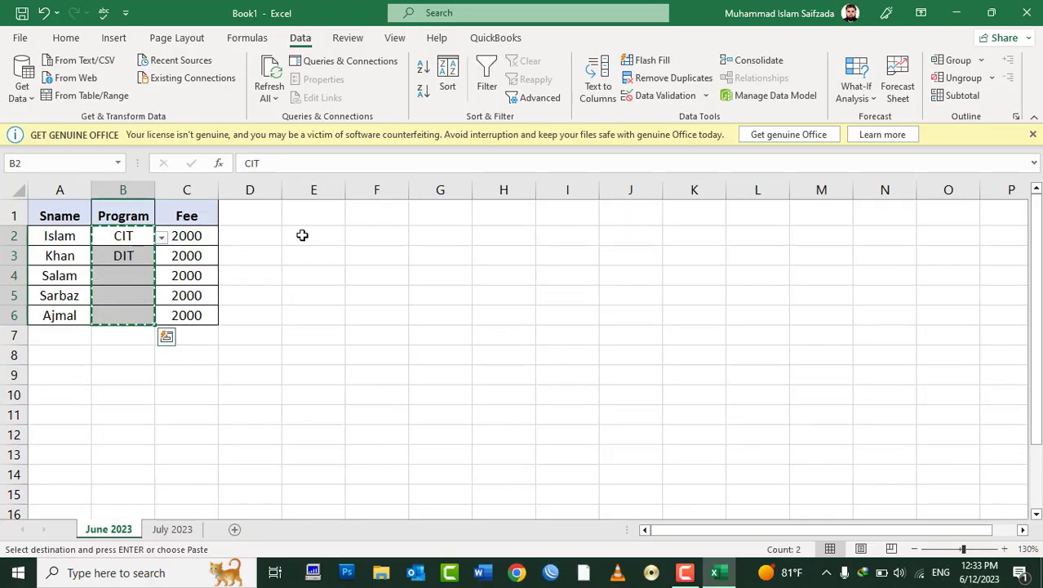
# Step: Copy the fee table A1:C6 after backing out of a Paste Special at E2
pyautogui.click(302, 235)
pyautogui.rightClick(302, 235)
pyautogui.click(357, 247)
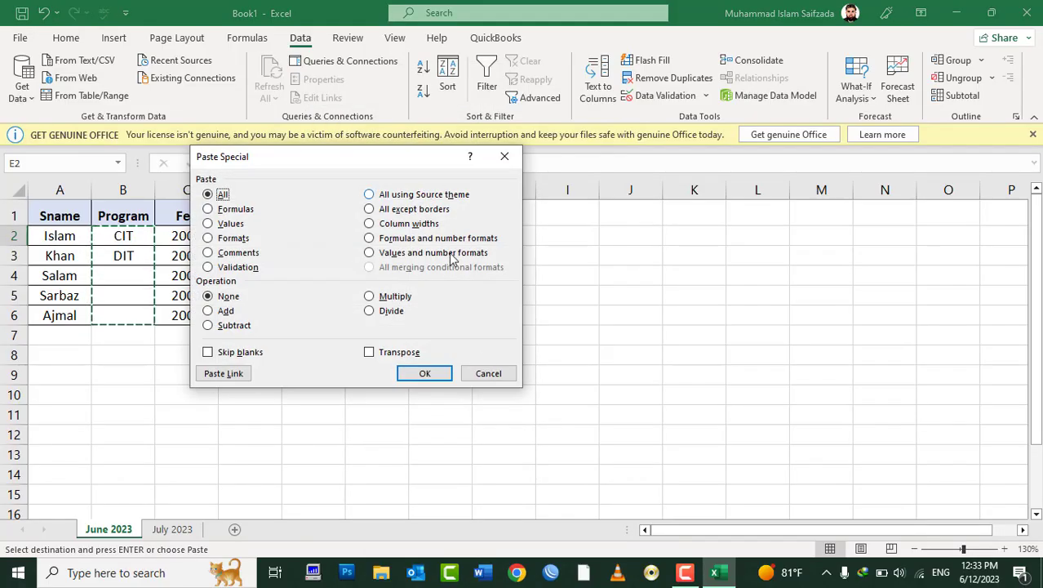
pyautogui.click(488, 375)
pyautogui.moveTo(181, 315); pyautogui.dragTo(34, 207)
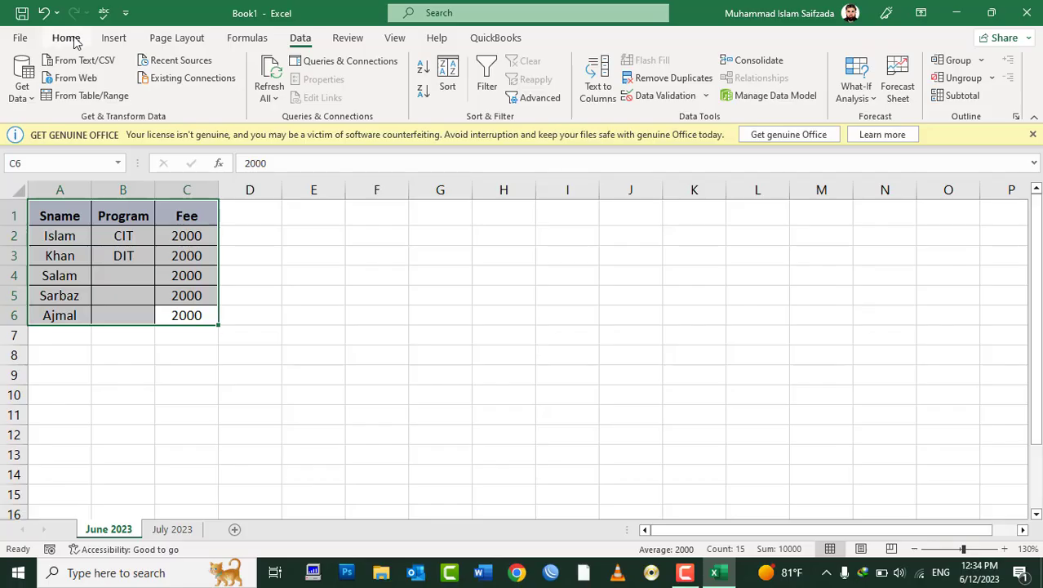
pyautogui.rightClick(117, 215)
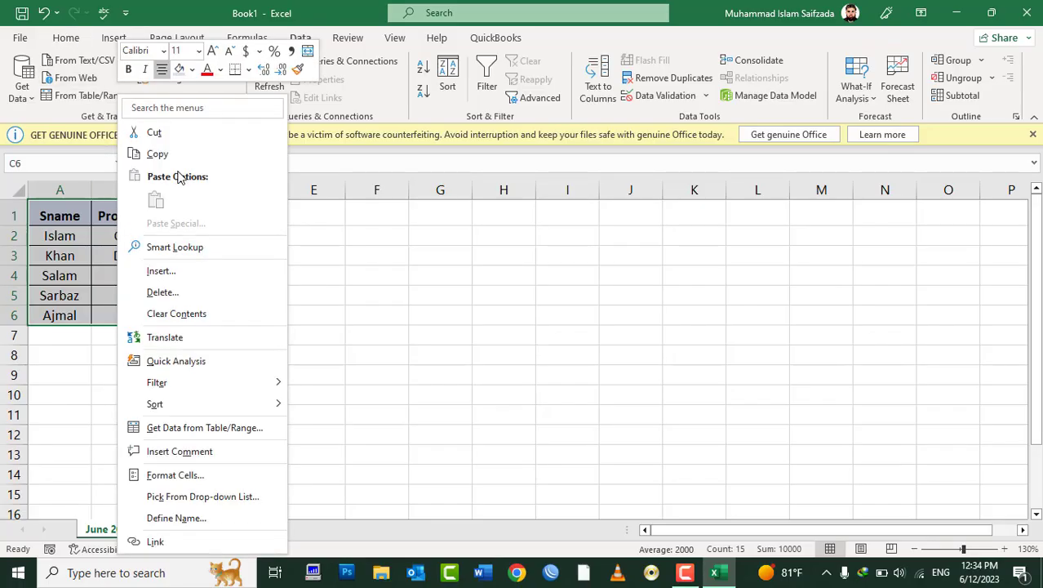
pyautogui.click(163, 154)
# Step: Paste the table at E1 with Paste Special 'All using Source theme'
pyautogui.click(316, 213)
pyautogui.rightClick(316, 213)
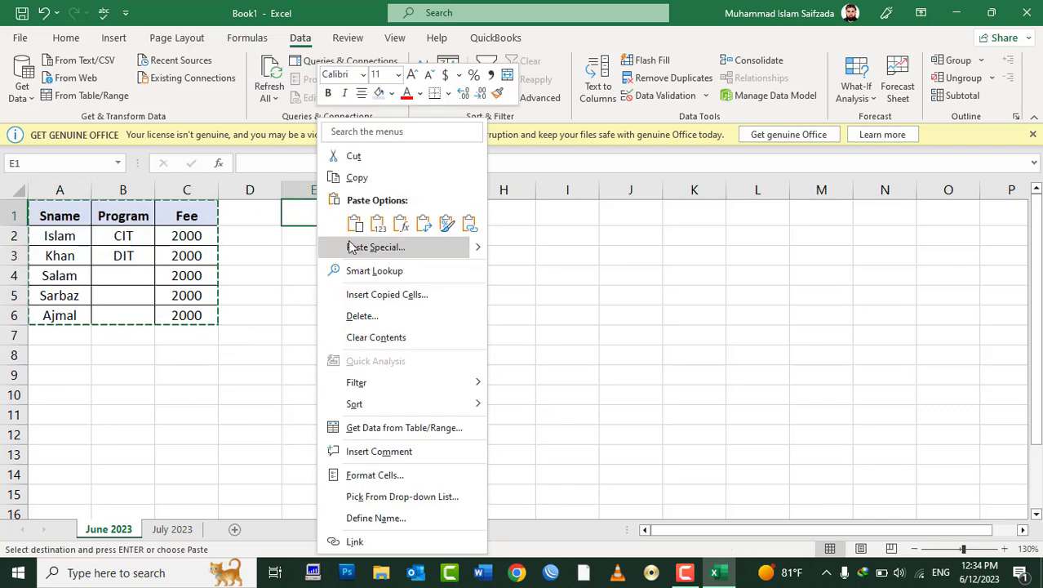
pyautogui.click(355, 248)
pyautogui.click(414, 192)
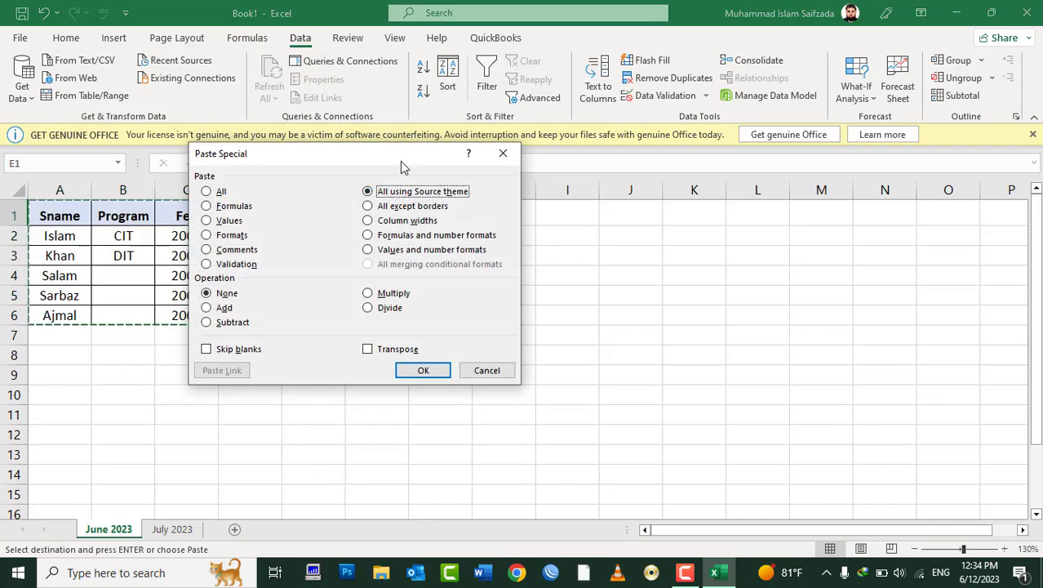
pyautogui.moveTo(408, 153); pyautogui.dragTo(732, 145)
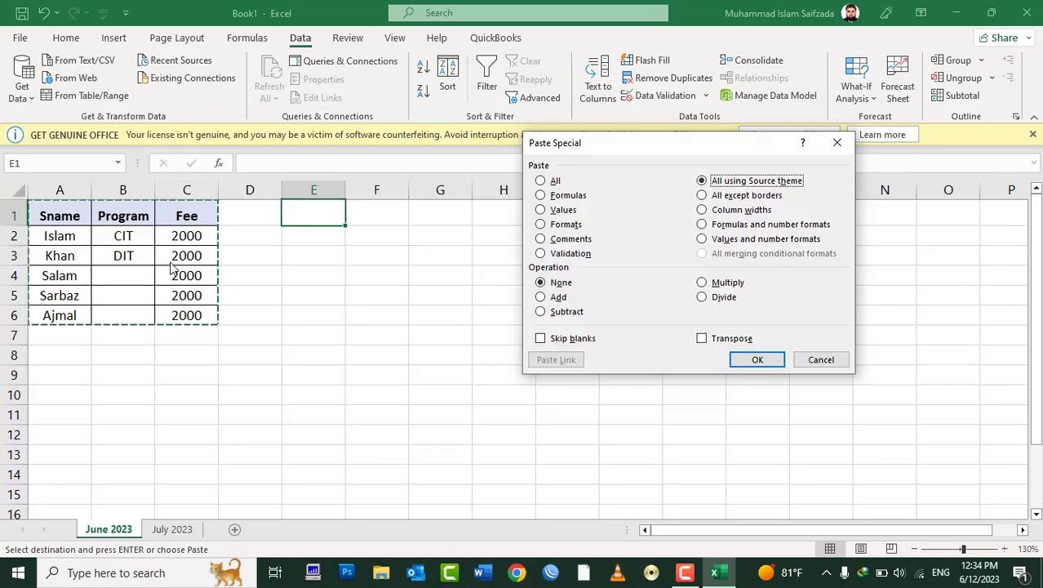
pyautogui.click(757, 359)
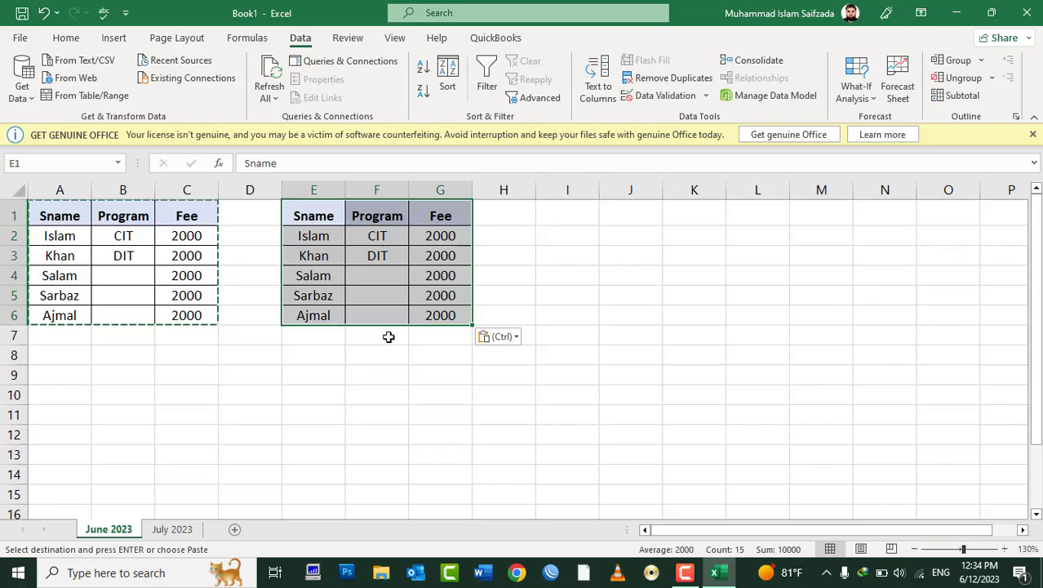
# Step: Check F6's copied dropdown, widen column B, then undo the widening and pasted copy
pyautogui.click(384, 311)
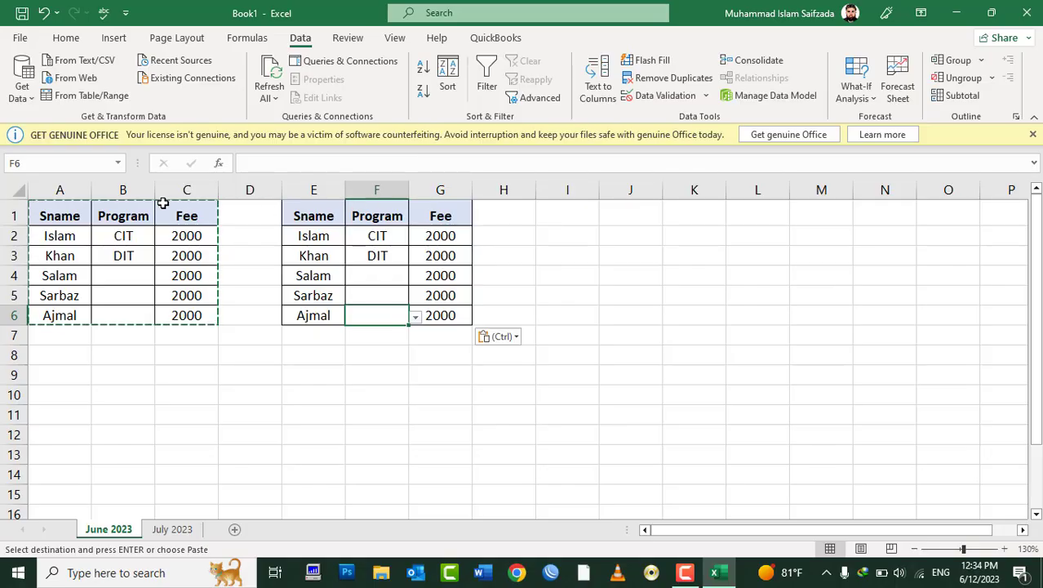
pyautogui.moveTo(153, 188); pyautogui.dragTo(247, 199)
pyautogui.press('Escape')
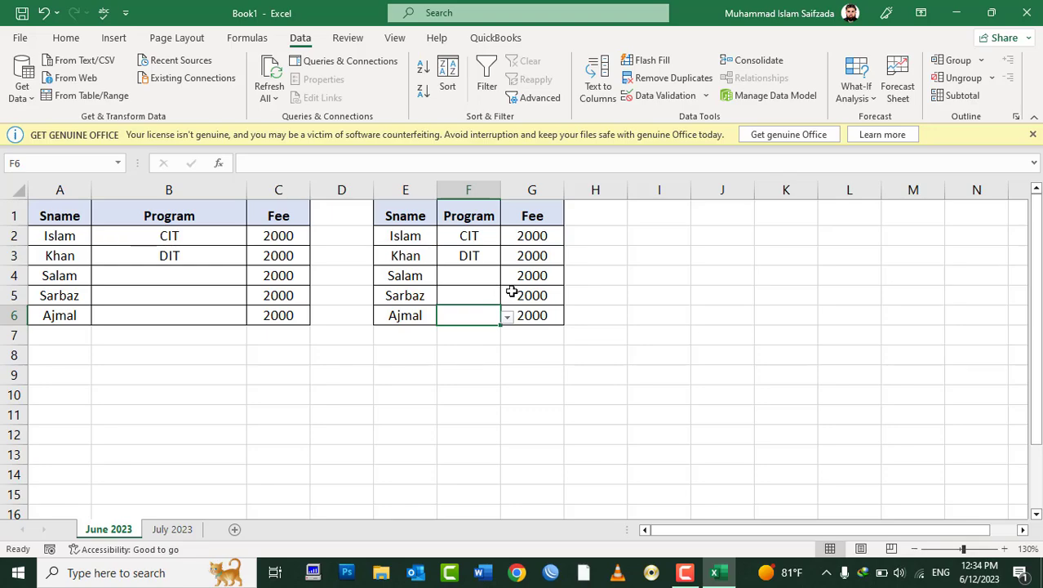
pyautogui.hotkey('ctrl', 'z')
pyautogui.hotkey('ctrl', 'z')
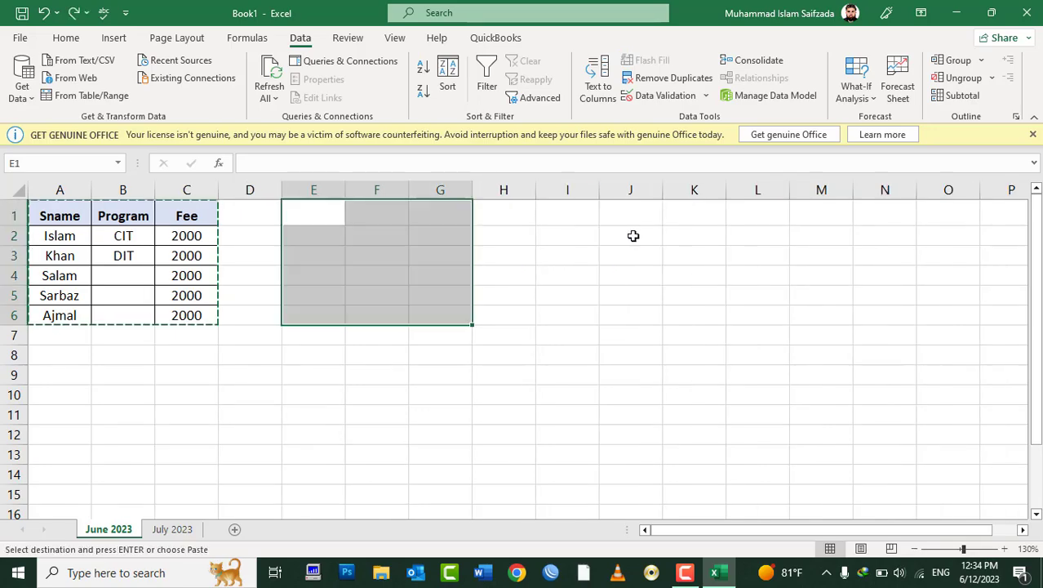
# Step: Cancel a Paste Special at J2 and copy the fee table A1:C6
pyautogui.click(633, 236)
pyautogui.rightClick(638, 241)
pyautogui.click(675, 248)
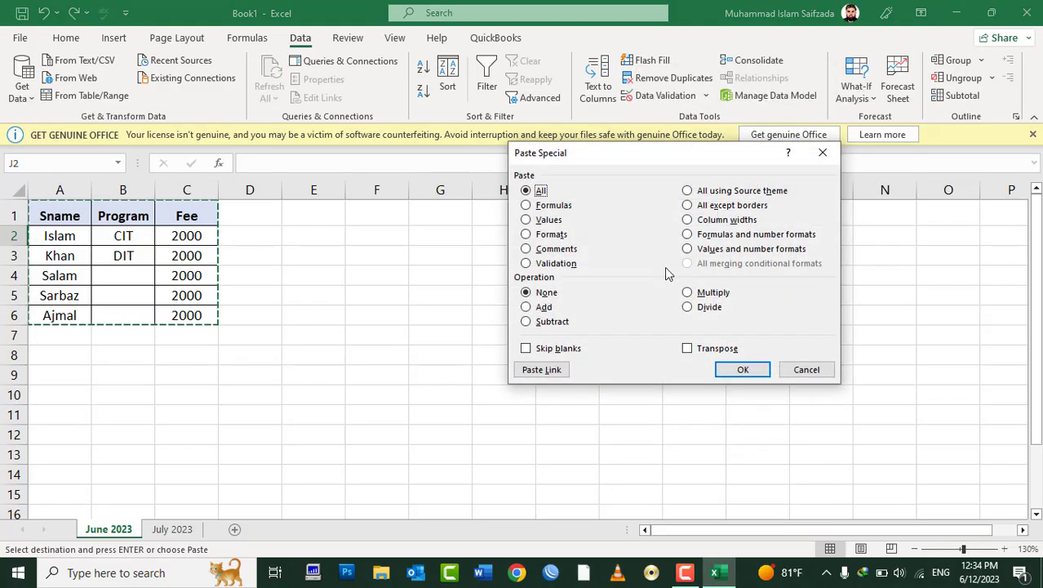
pyautogui.press('Escape')
pyautogui.press('Escape')
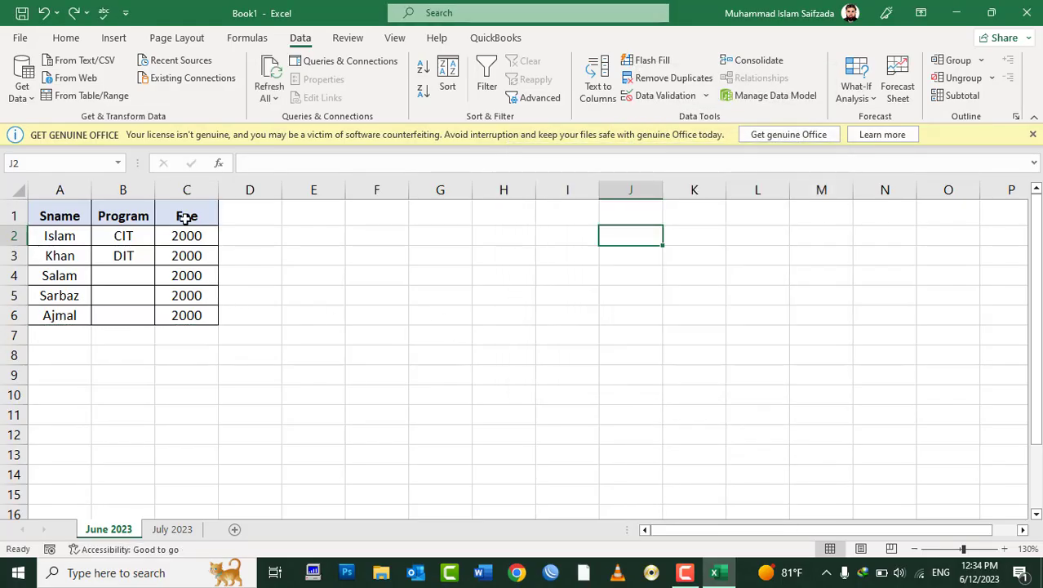
pyautogui.moveTo(187, 217); pyautogui.dragTo(70, 311)
pyautogui.rightClick(71, 312)
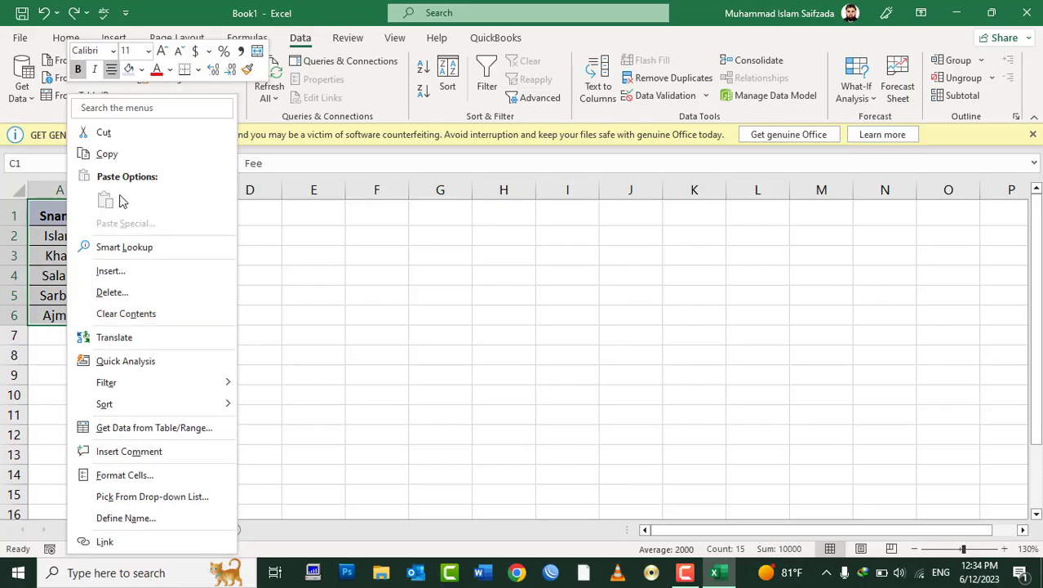
pyautogui.click(106, 153)
# Step: Paste the table at E1 using 'All except borders', then clear the copy marquee
pyautogui.click(328, 214)
pyautogui.rightClick(328, 214)
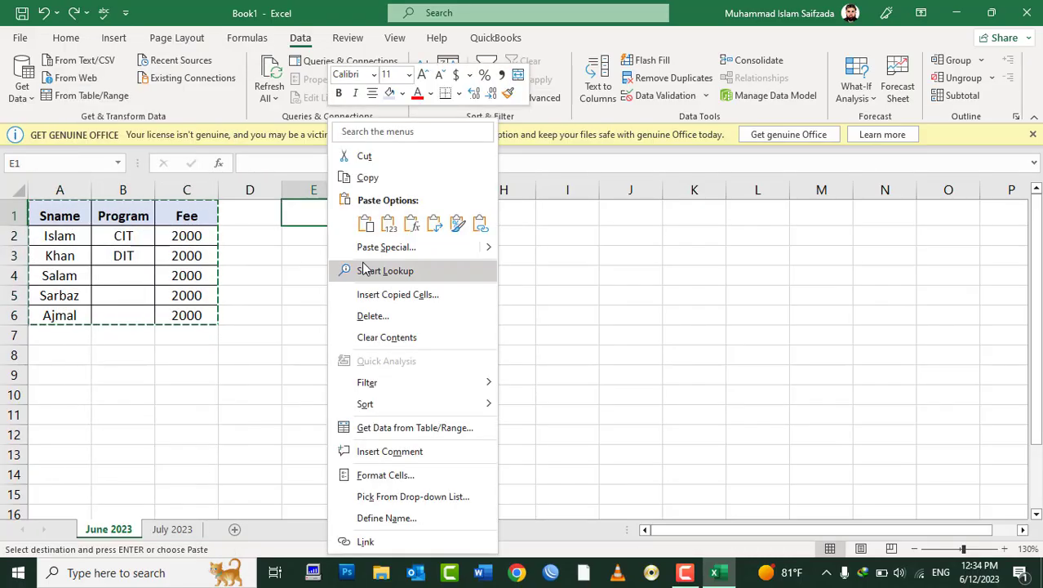
pyautogui.click(375, 248)
pyautogui.moveTo(366, 147); pyautogui.dragTo(806, 151)
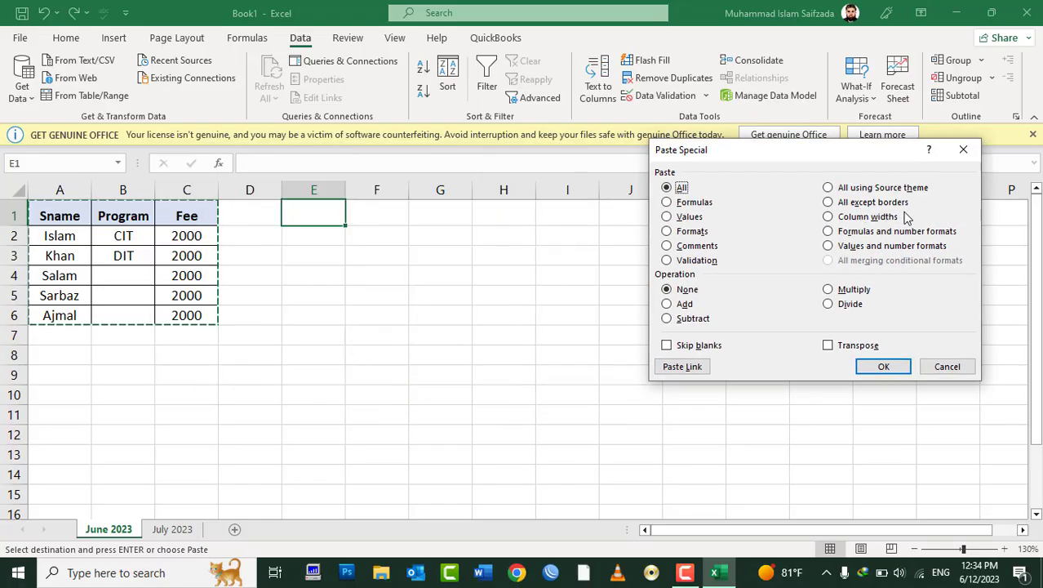
pyautogui.click(874, 205)
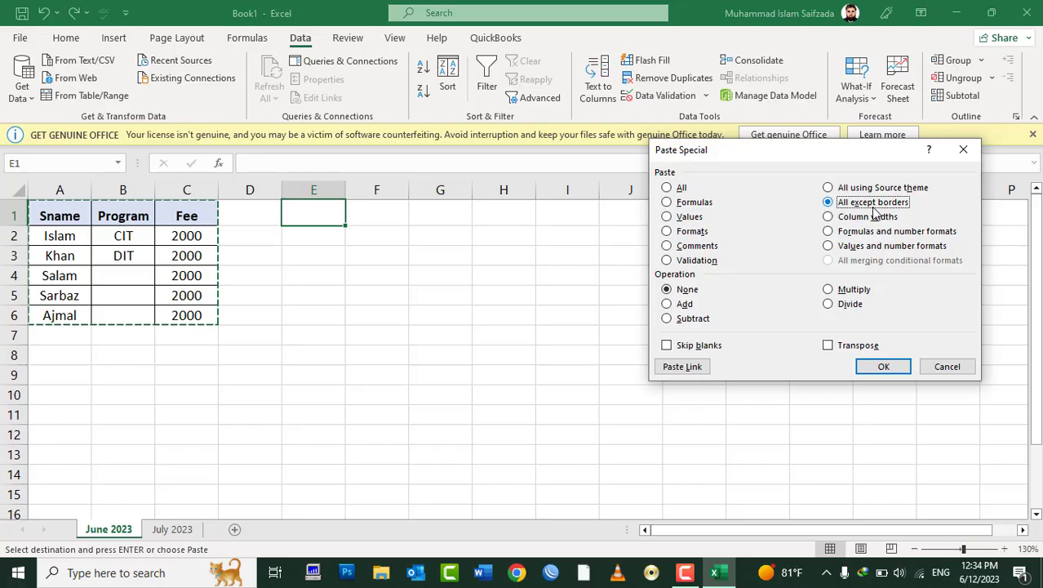
pyautogui.click(884, 367)
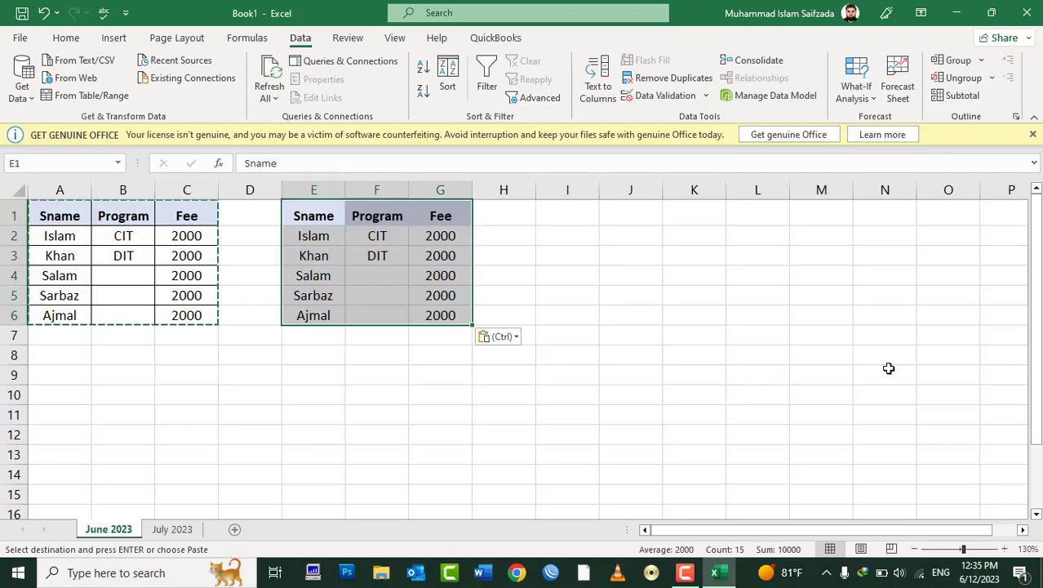
pyautogui.click(889, 368)
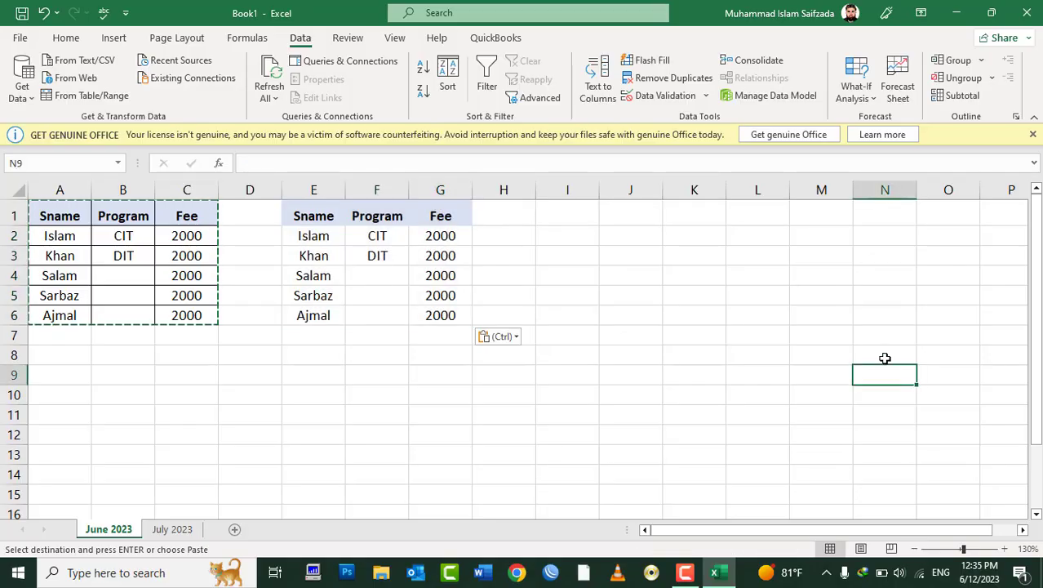
pyautogui.press('Escape')
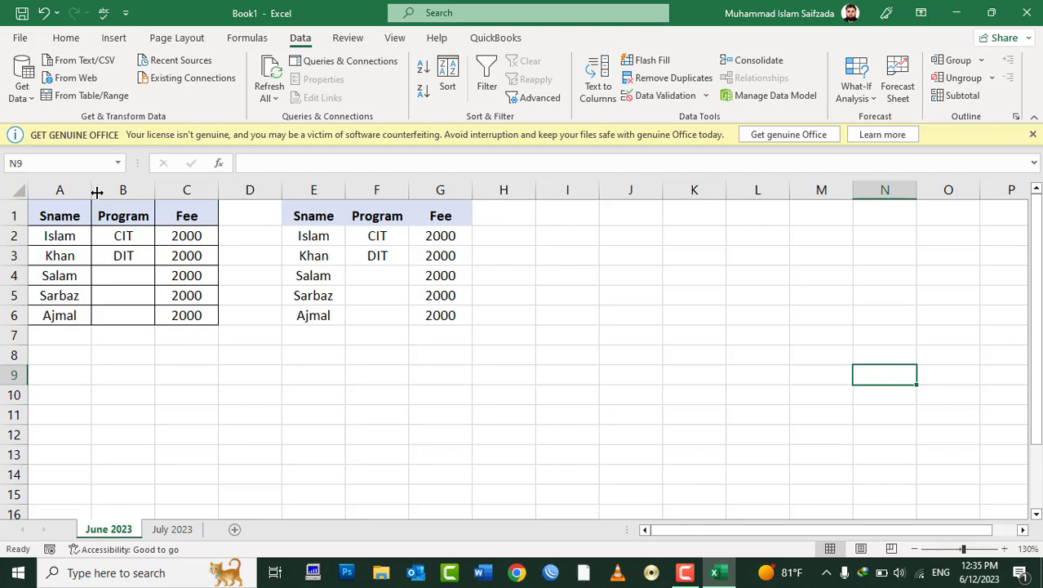
# Step: Replace cell A2's short name with the student's full three-part name
pyautogui.moveTo(96, 192); pyautogui.dragTo(134, 190)
pyautogui.click(93, 237)
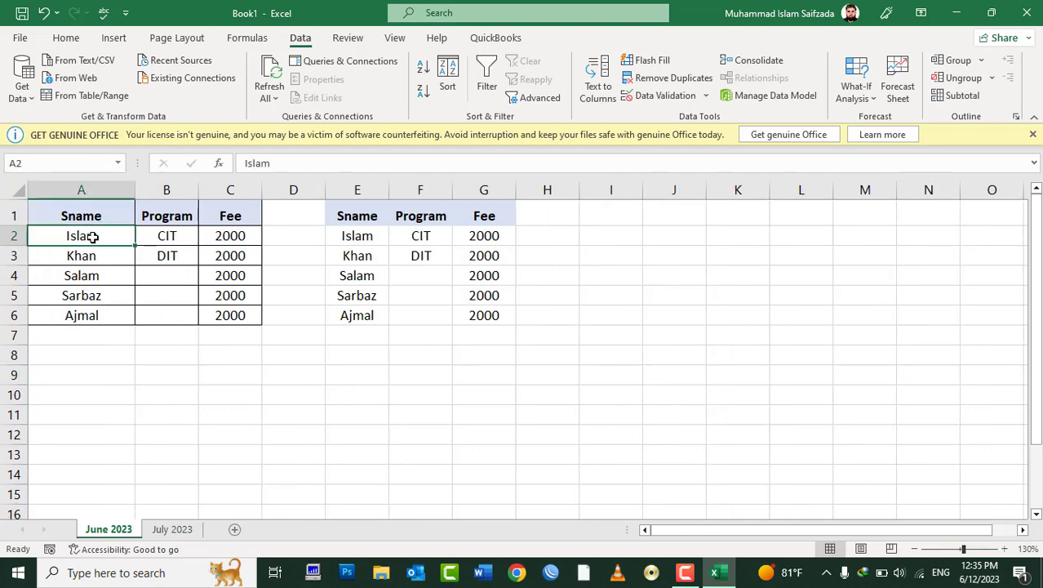
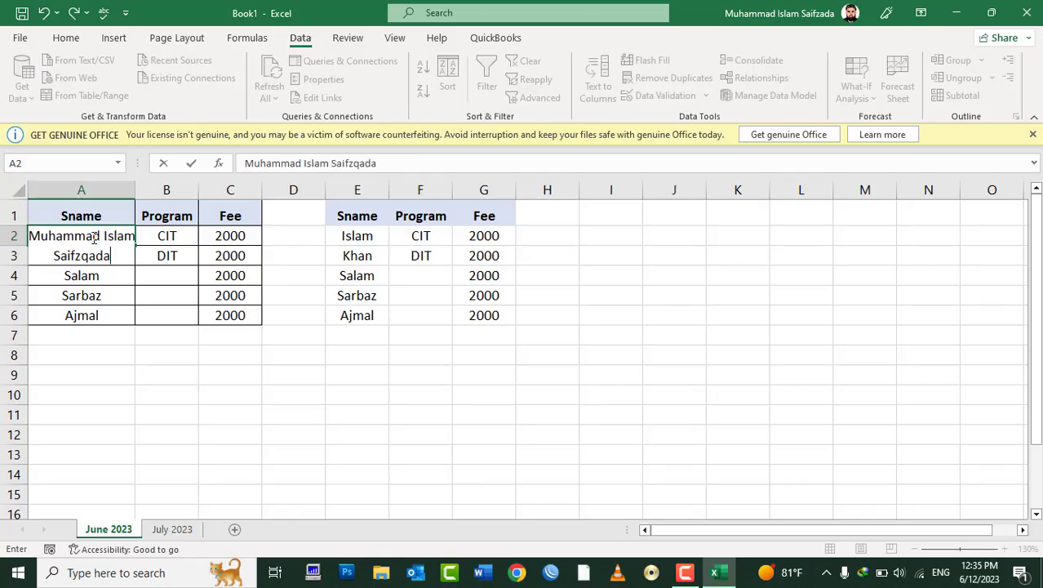
pyautogui.write('q')
pyautogui.press('BackSpace')
pyautogui.write('ada')
pyautogui.press('Return')
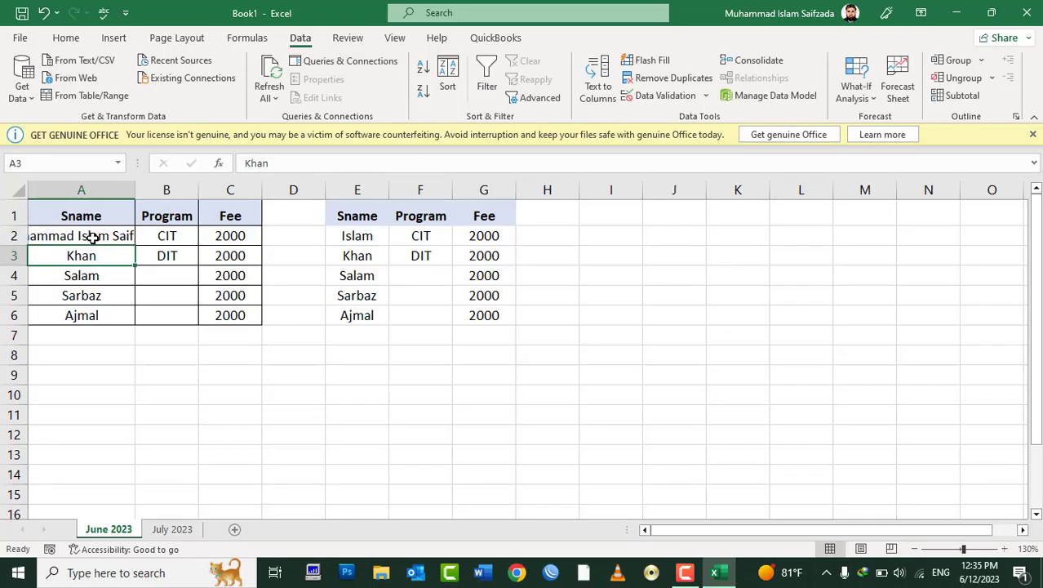
# Step: AutoFit column A to the full name, then try widening column E and undo it
pyautogui.doubleClick(136, 202)
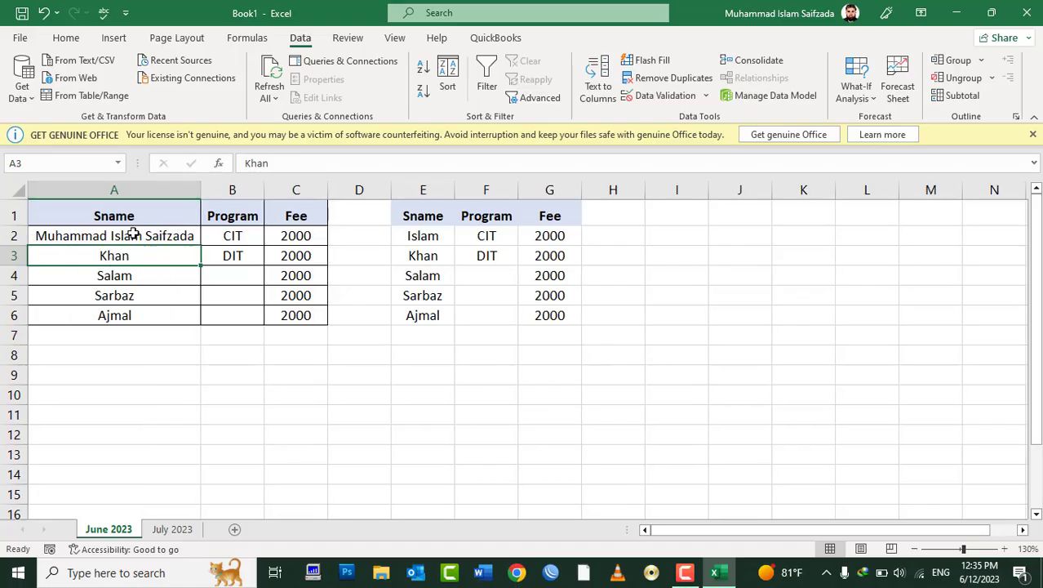
pyautogui.moveTo(133, 232); pyautogui.dragTo(124, 315)
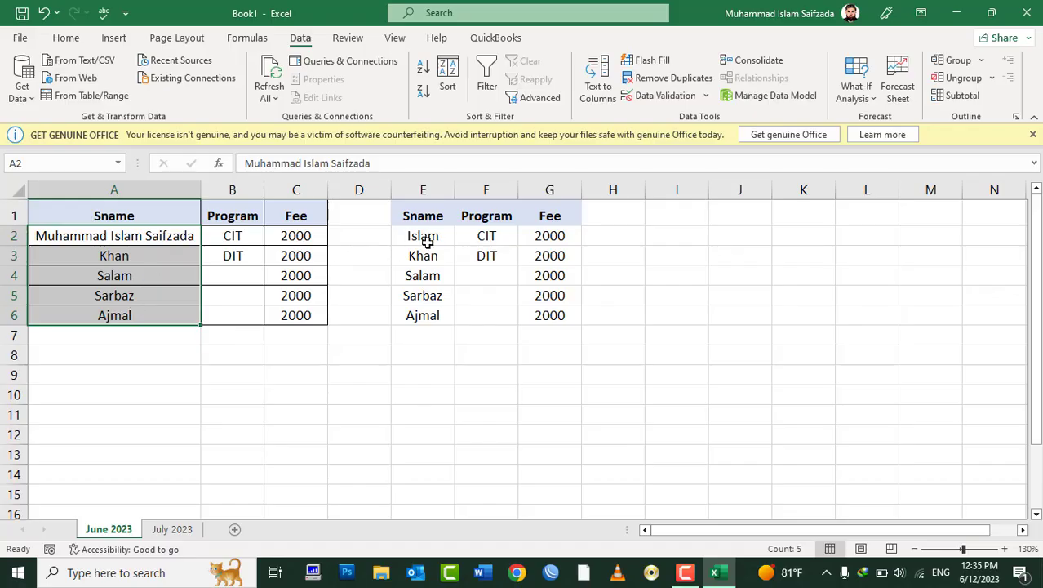
pyautogui.moveTo(429, 234); pyautogui.dragTo(434, 312)
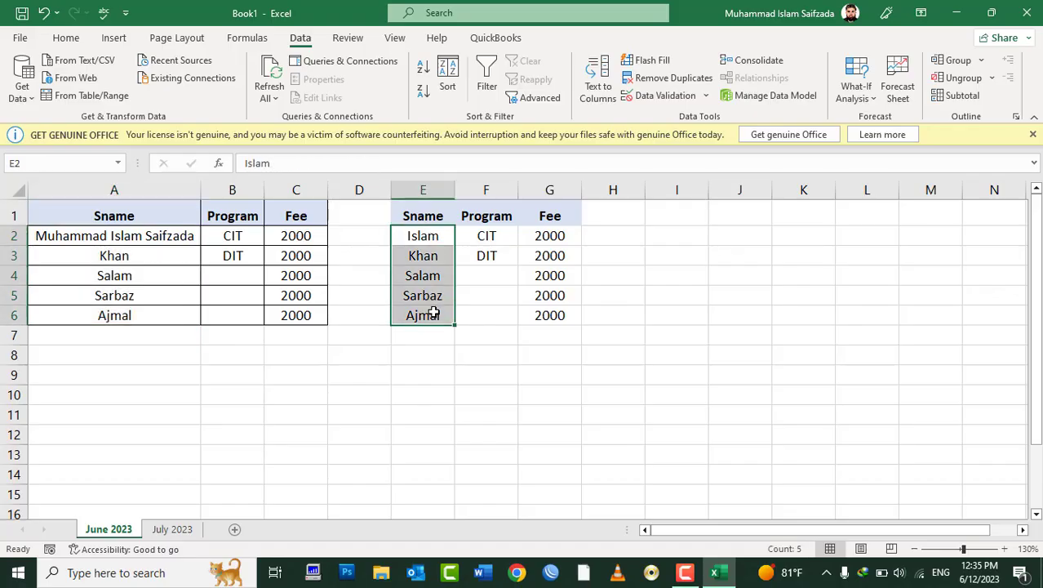
pyautogui.click(145, 236)
pyautogui.click(441, 260)
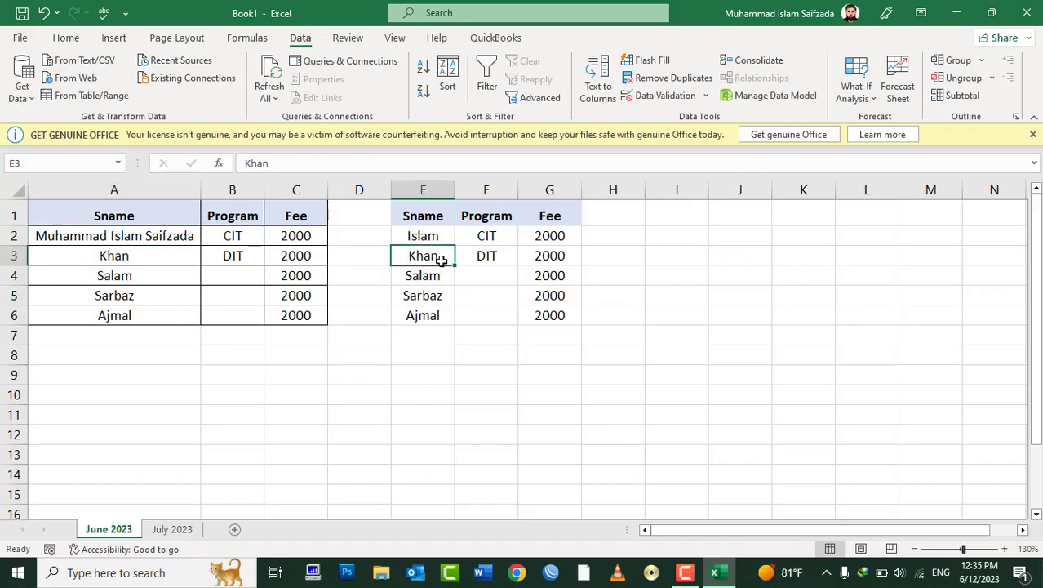
pyautogui.moveTo(454, 190); pyautogui.dragTo(512, 194)
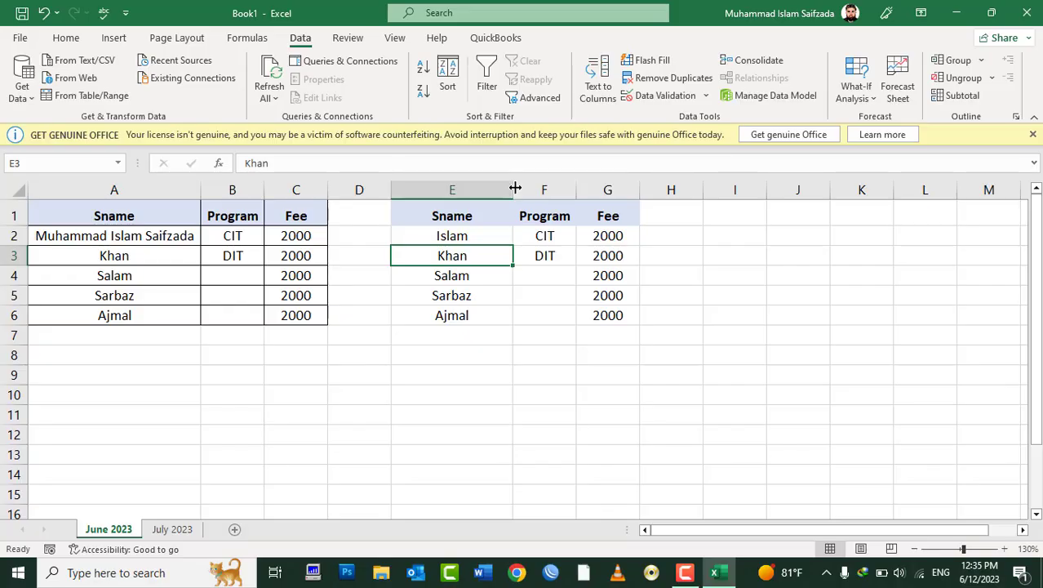
pyautogui.hotkey('ctrl', 'z')
# Step: Check column A's exact width in Format > Column Width without changing it
pyautogui.click(126, 254)
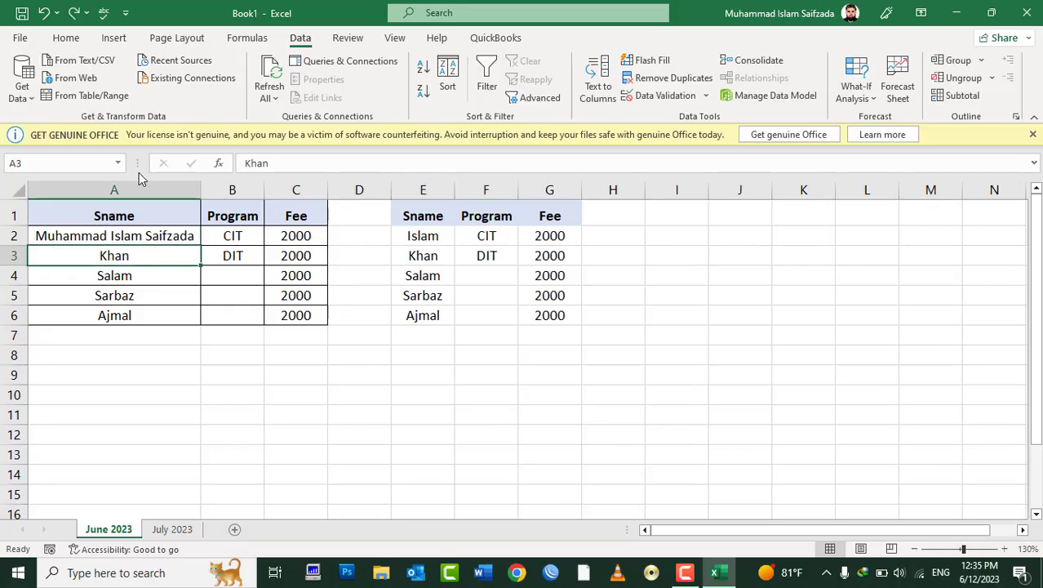
pyautogui.click(133, 189)
pyautogui.click(128, 256)
pyautogui.click(58, 39)
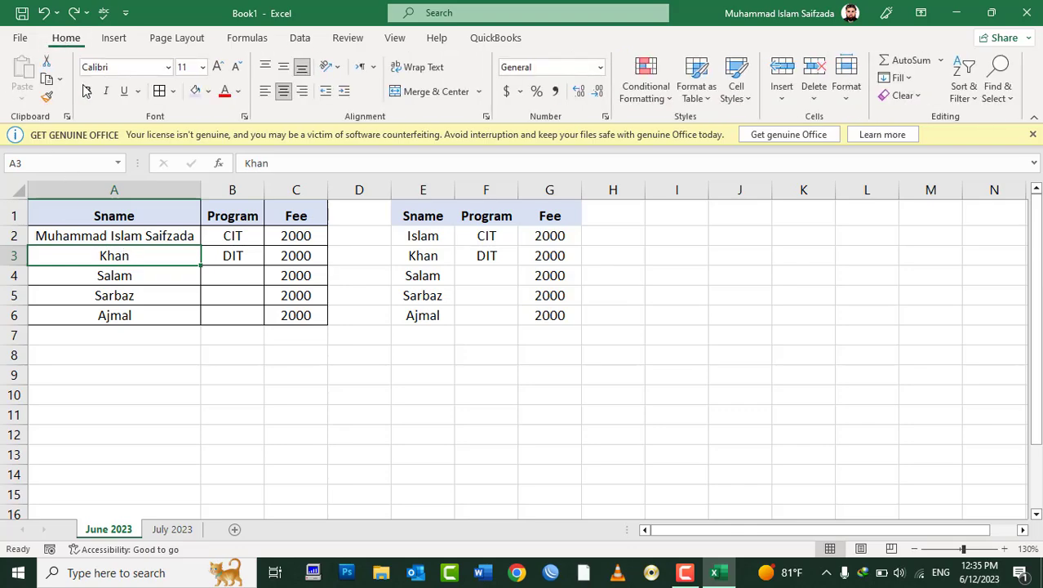
pyautogui.click(849, 89)
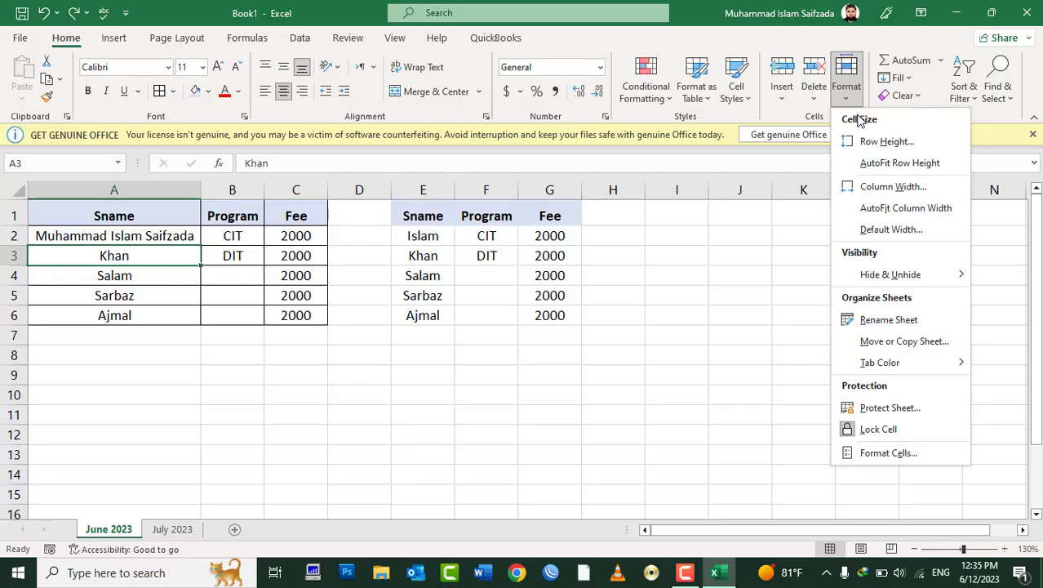
pyautogui.click(888, 188)
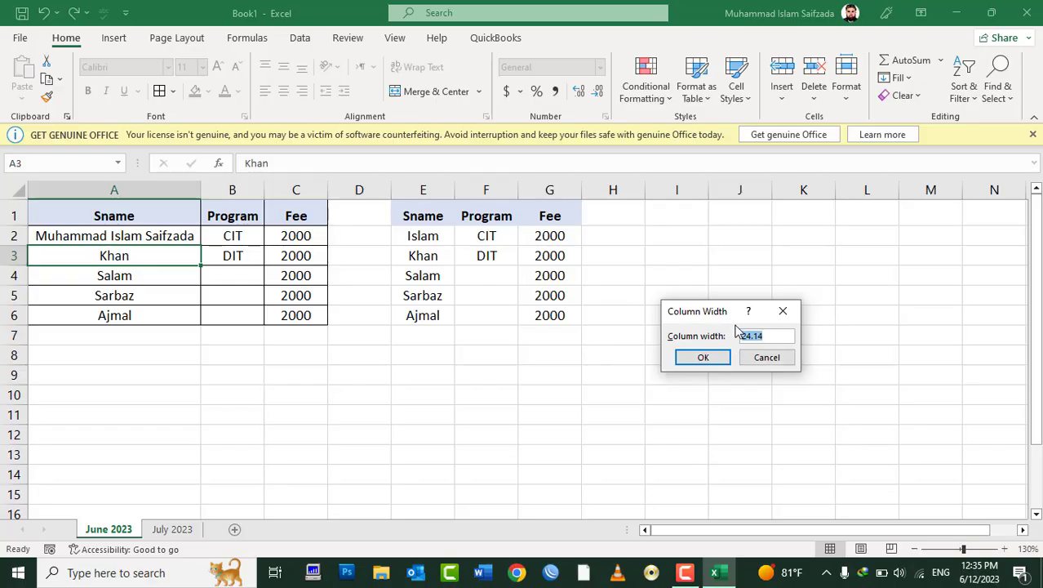
pyautogui.click(767, 359)
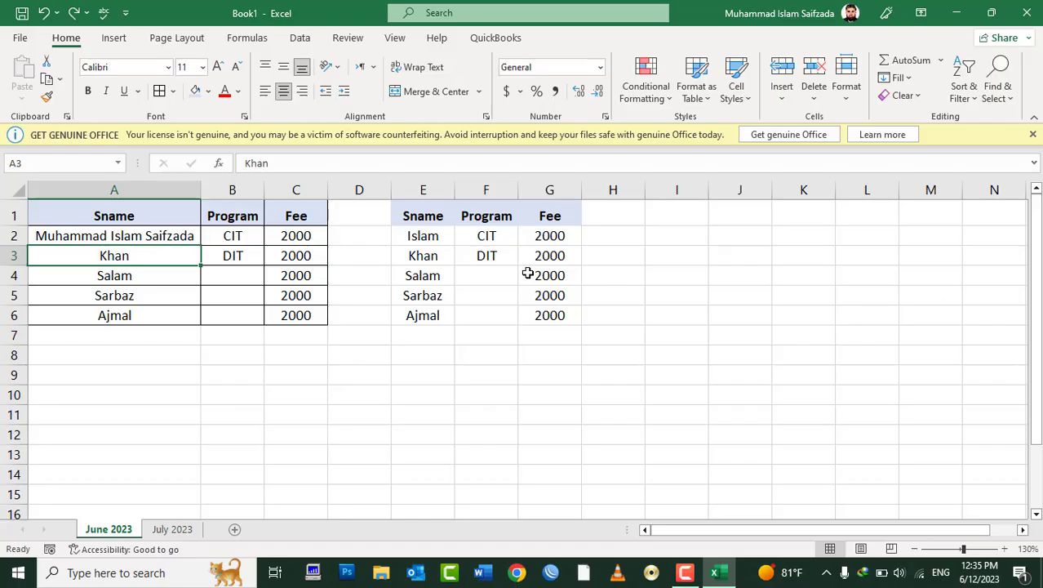
# Step: Try a new Column Width for column E, then undo the change
pyautogui.click(430, 231)
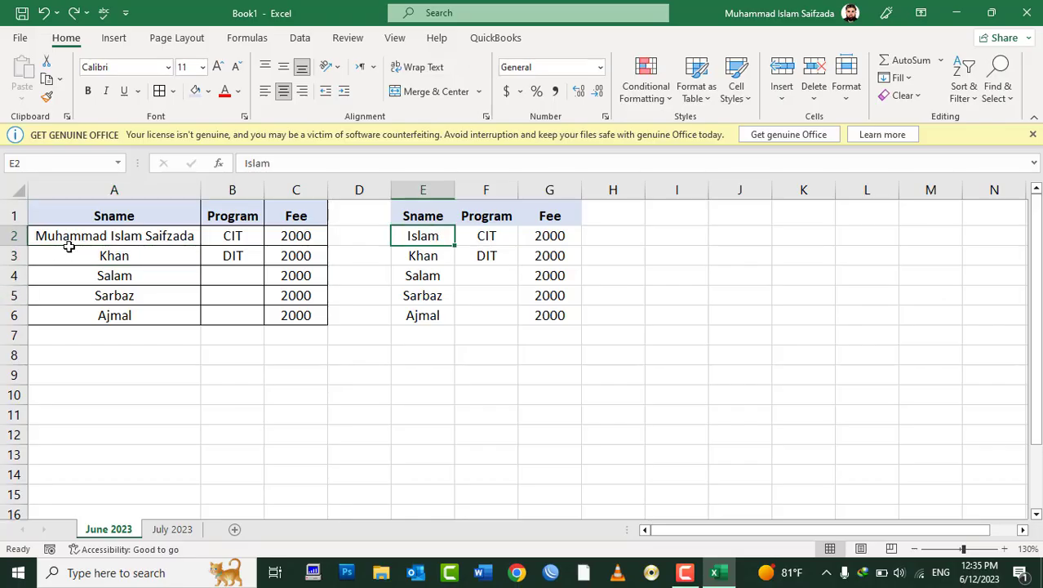
pyautogui.click(847, 85)
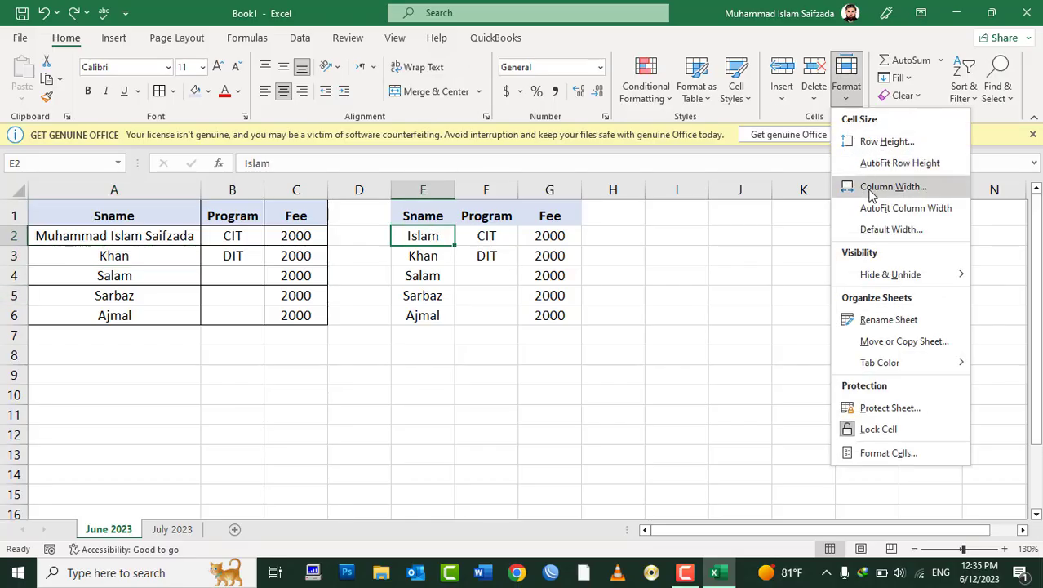
pyautogui.click(877, 189)
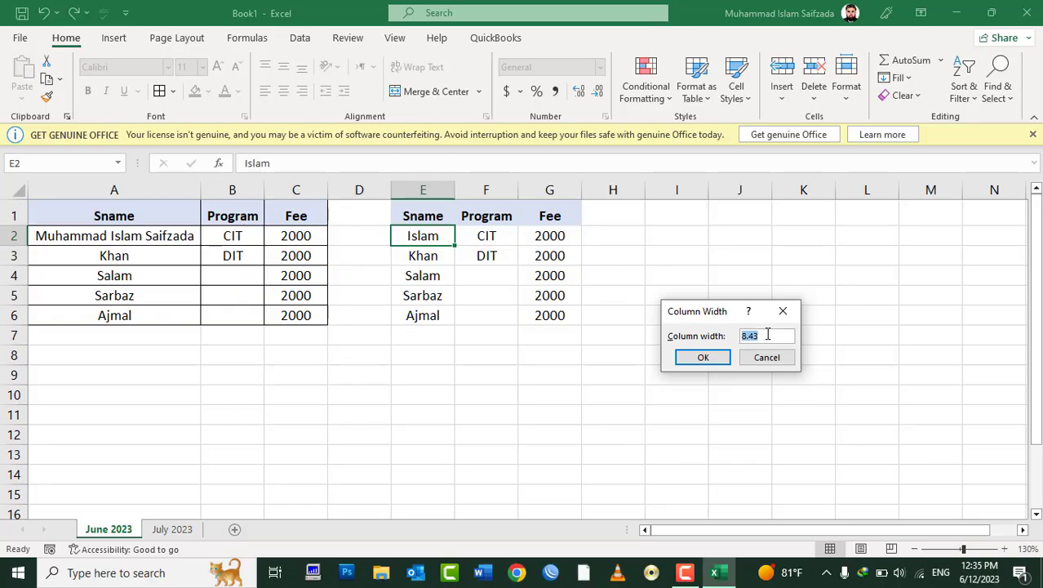
pyautogui.write('1')
pyautogui.write('4.11')
pyautogui.write('4')
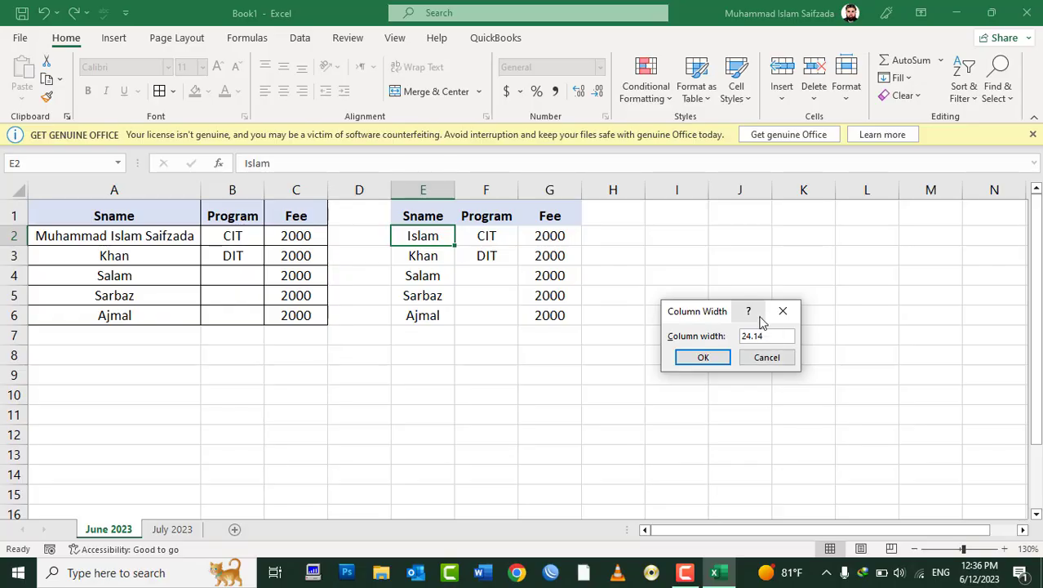
pyautogui.click(681, 357)
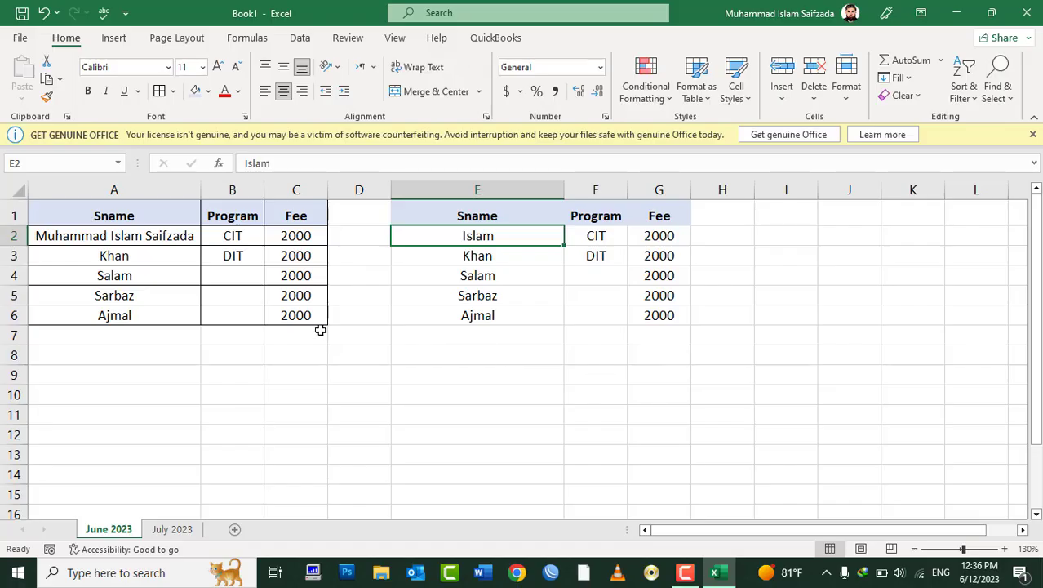
pyautogui.hotkey('ctrl', 'z')
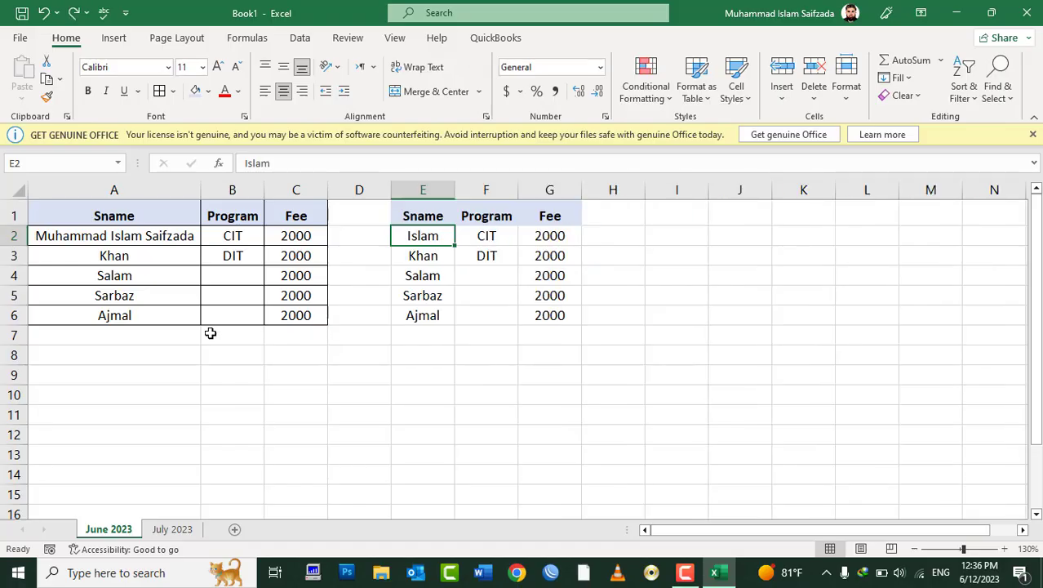
pyautogui.click(108, 254)
# Step: Copy A3 and paste only its column width onto E3 so column E matches column A
pyautogui.rightClick(109, 254)
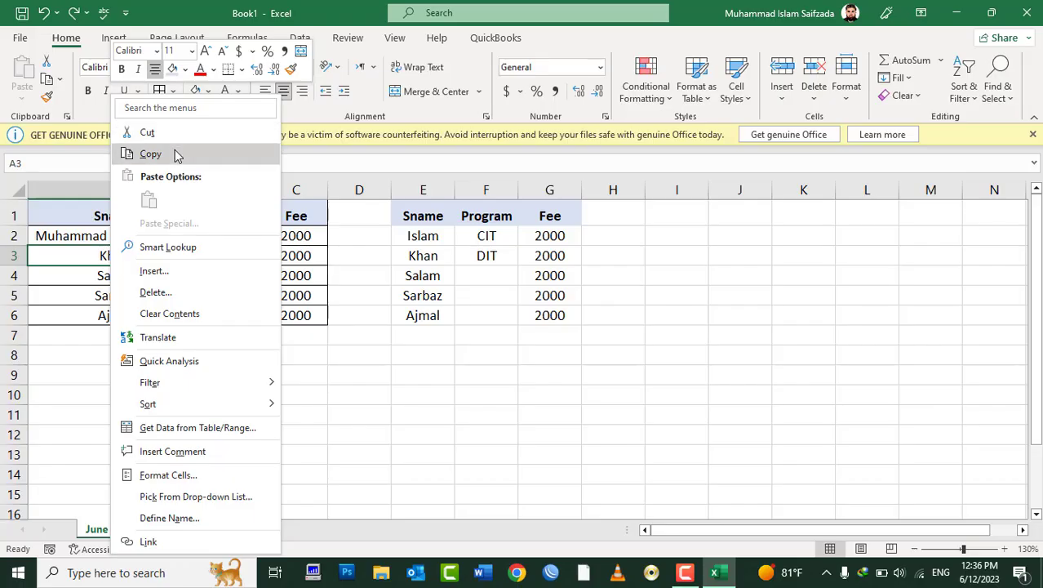
pyautogui.click(173, 154)
pyautogui.click(433, 255)
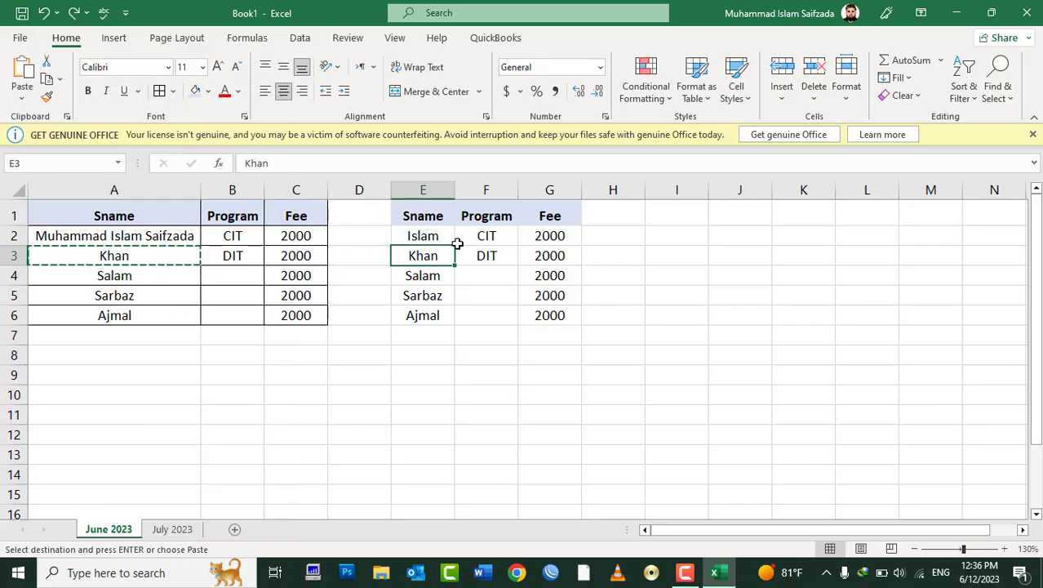
pyautogui.rightClick(429, 257)
pyautogui.click(482, 155)
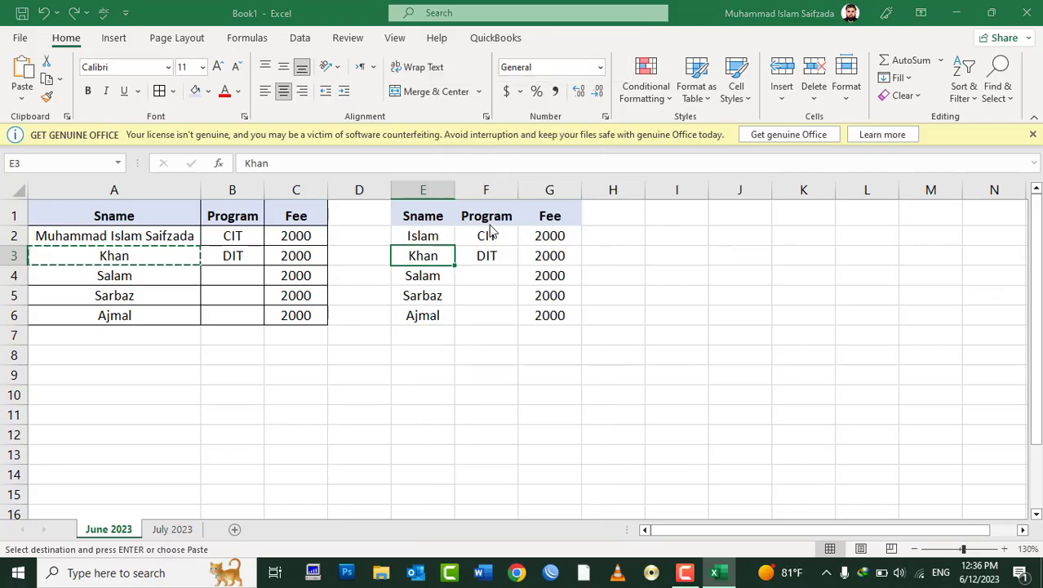
pyautogui.click(532, 198)
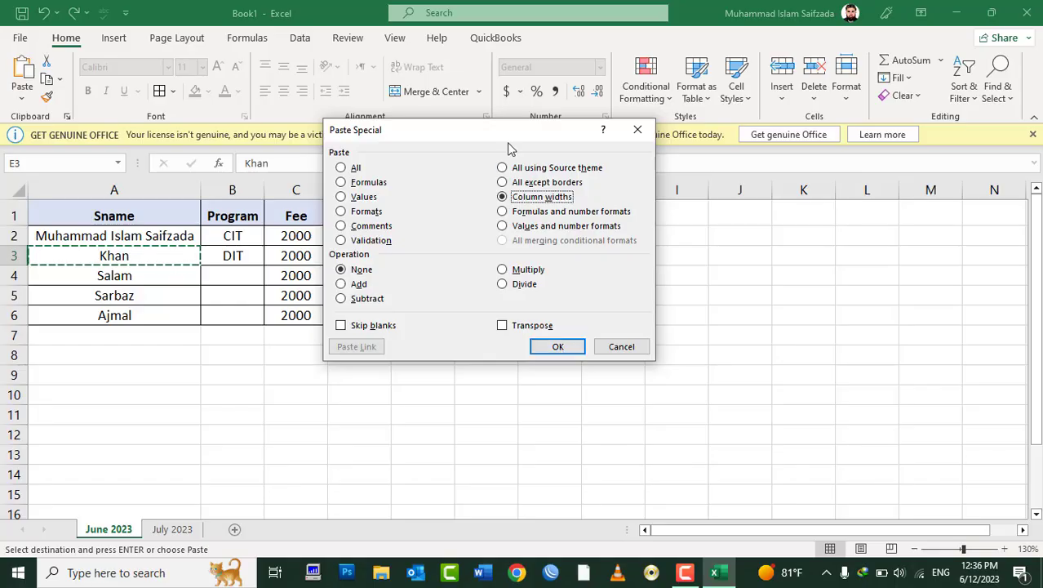
pyautogui.moveTo(509, 132); pyautogui.dragTo(808, 163)
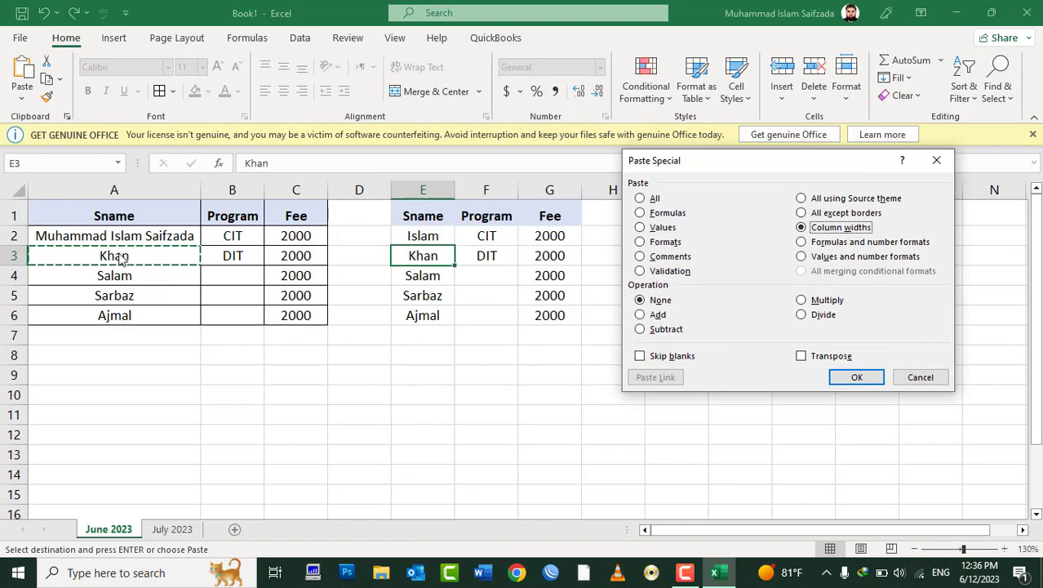
pyautogui.click(856, 377)
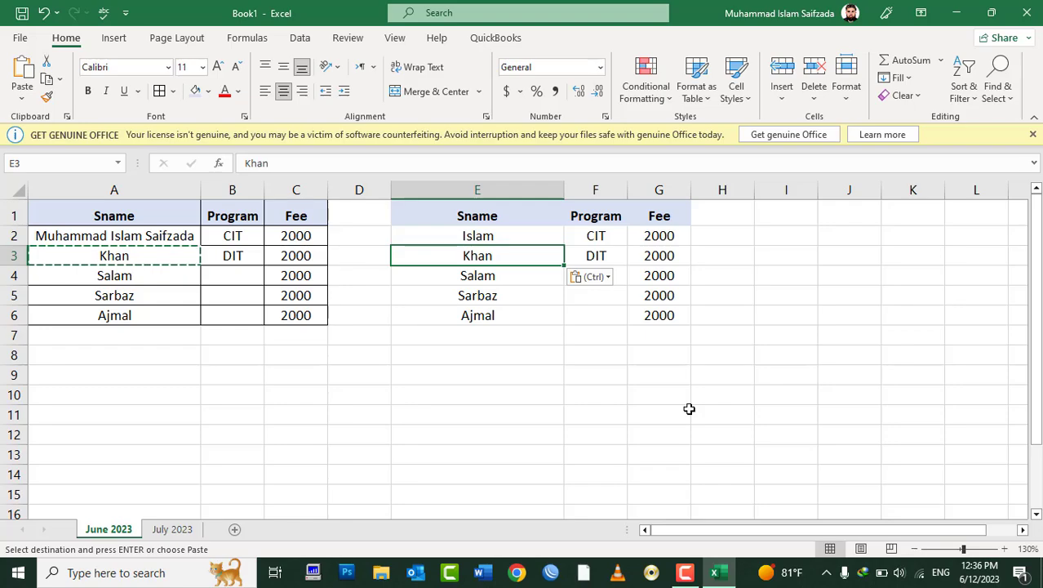
# Step: Run Paste Special again from cell F8 and confirm it with OK
pyautogui.click(630, 390)
pyautogui.rightClick(617, 359)
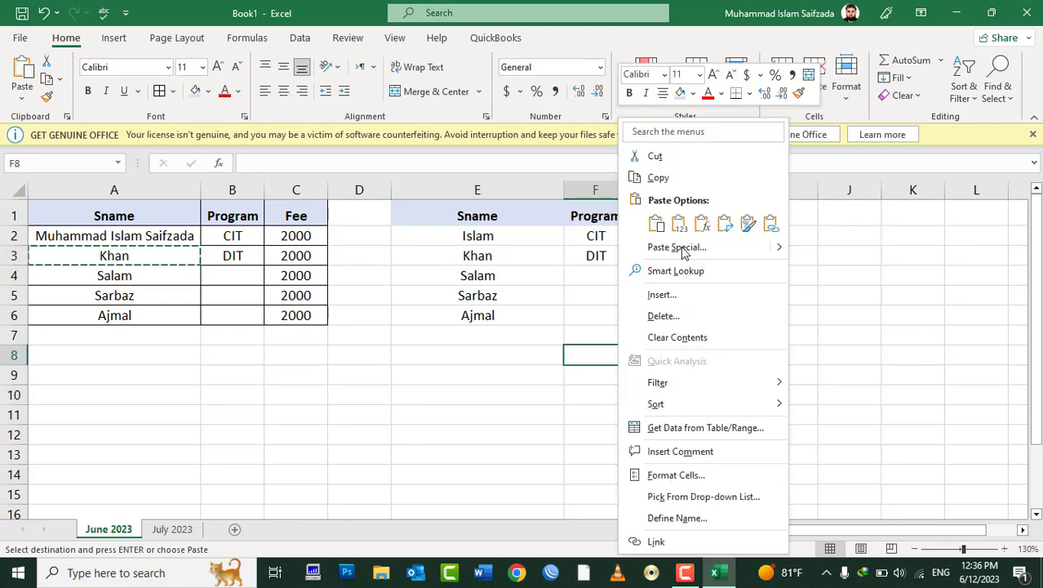
pyautogui.click(677, 247)
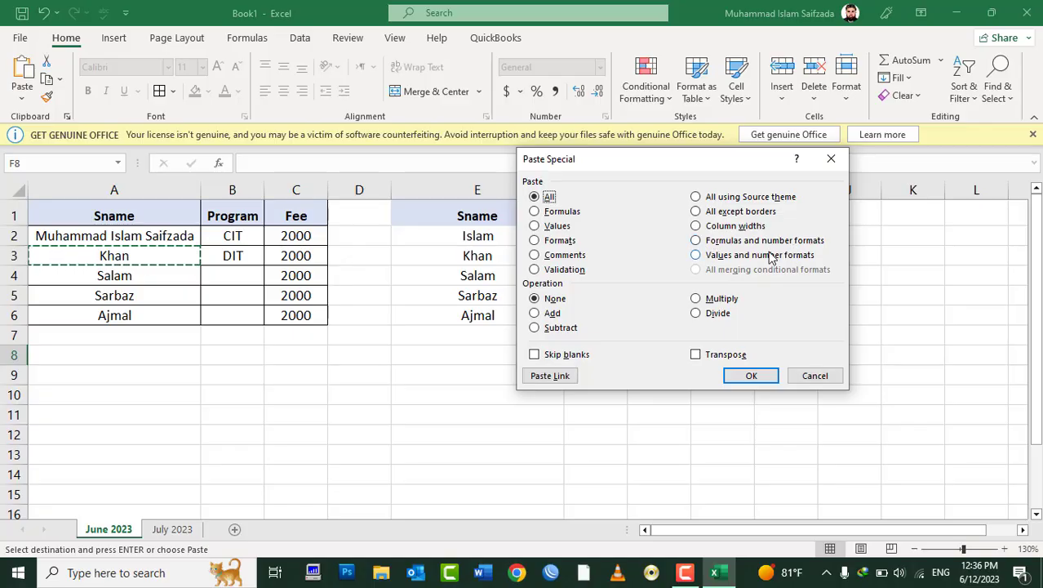
pyautogui.click(749, 376)
# Step: Label A7 'Total' and AutoSum the fees in C7 as =SUM(C2:C6)
pyautogui.click(127, 336)
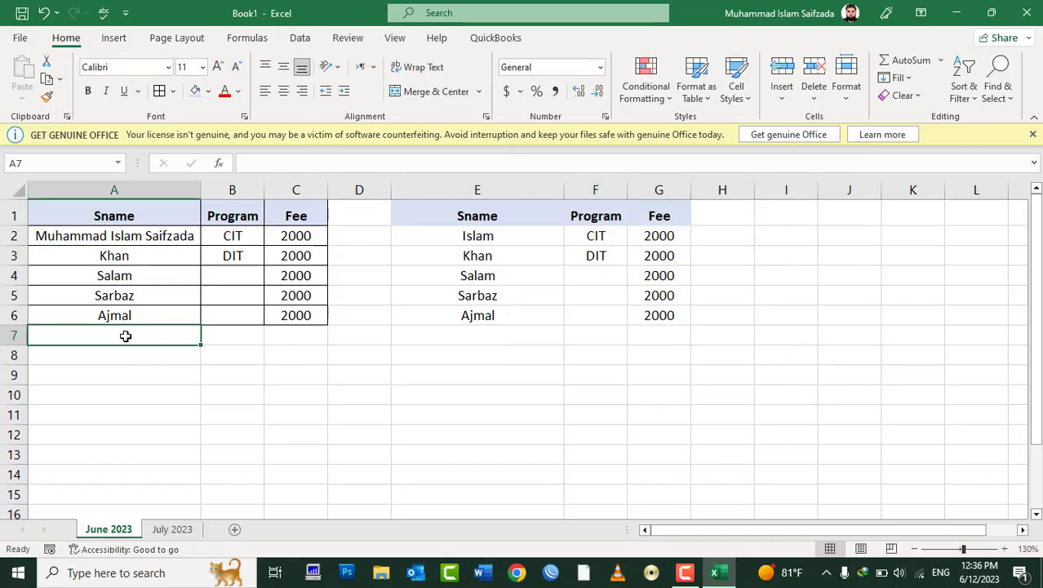
pyautogui.write('To')
pyautogui.press('Tab')
pyautogui.press('Tab')
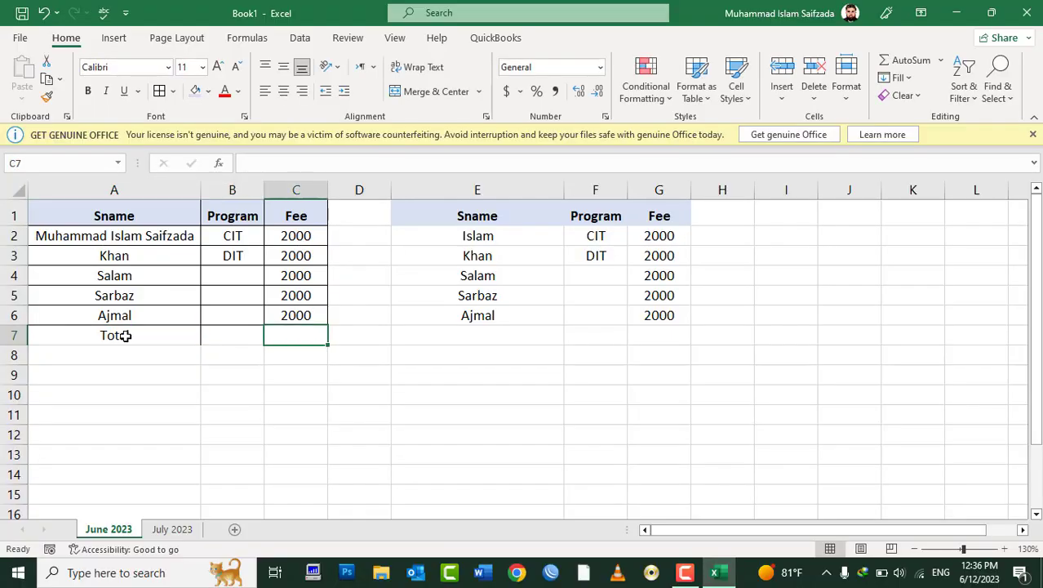
pyautogui.hotkey('alt', '=')
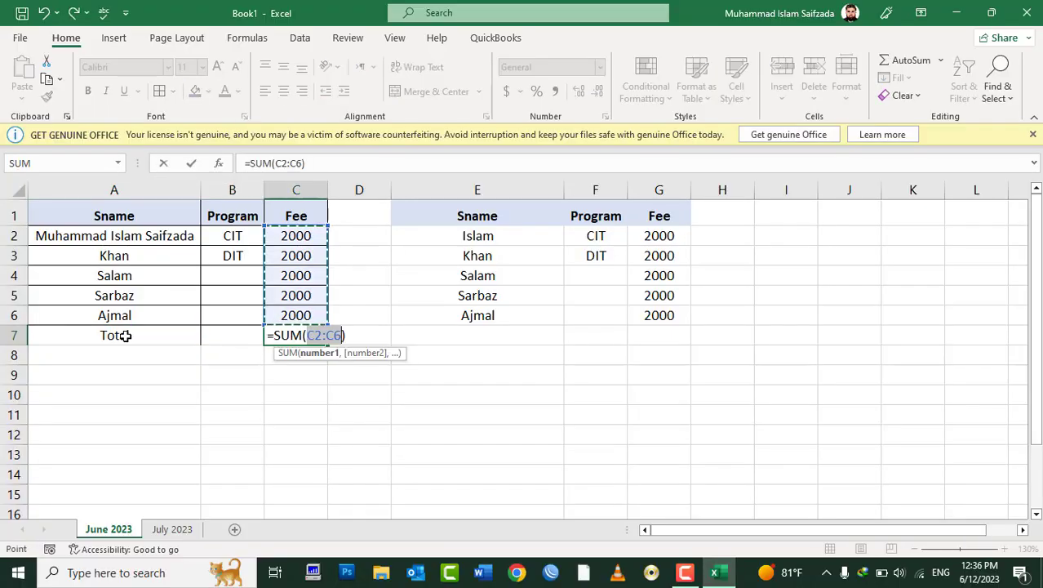
pyautogui.press('Return')
pyautogui.press('Up')
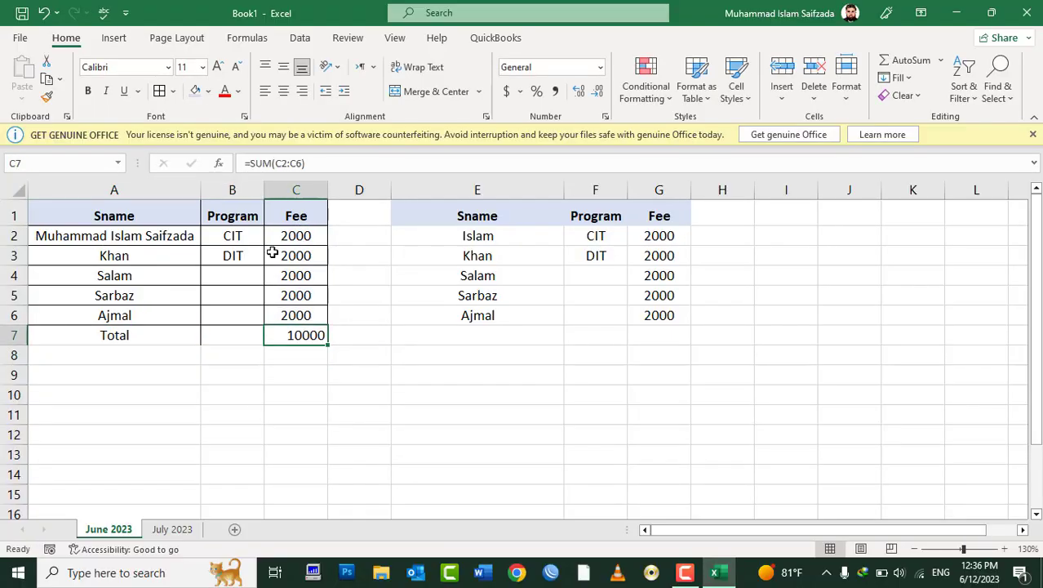
# Step: Apply Accounting dollar format to the fees C2:C7
pyautogui.moveTo(289, 235); pyautogui.dragTo(280, 334)
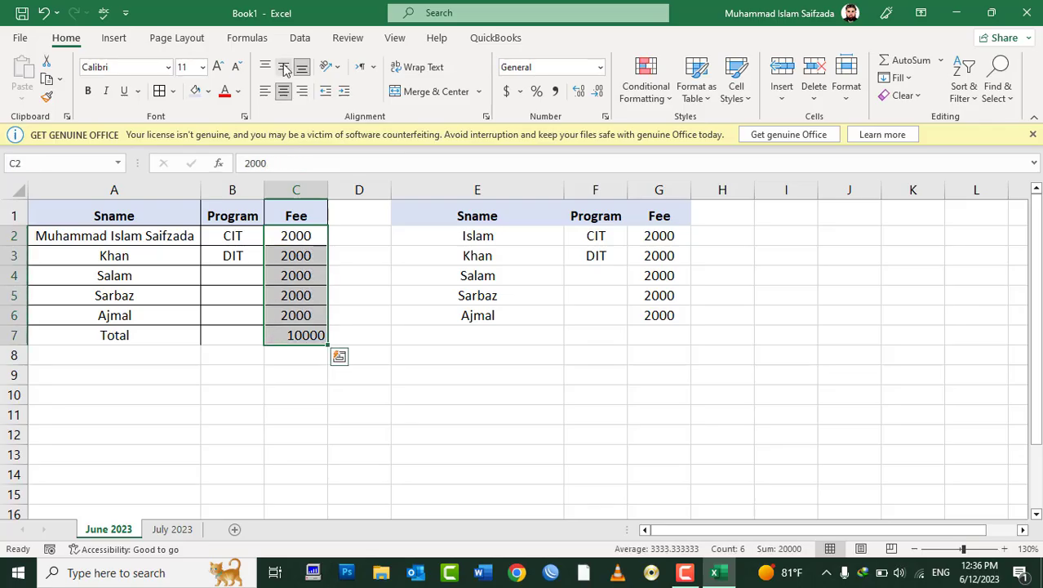
pyautogui.click(507, 92)
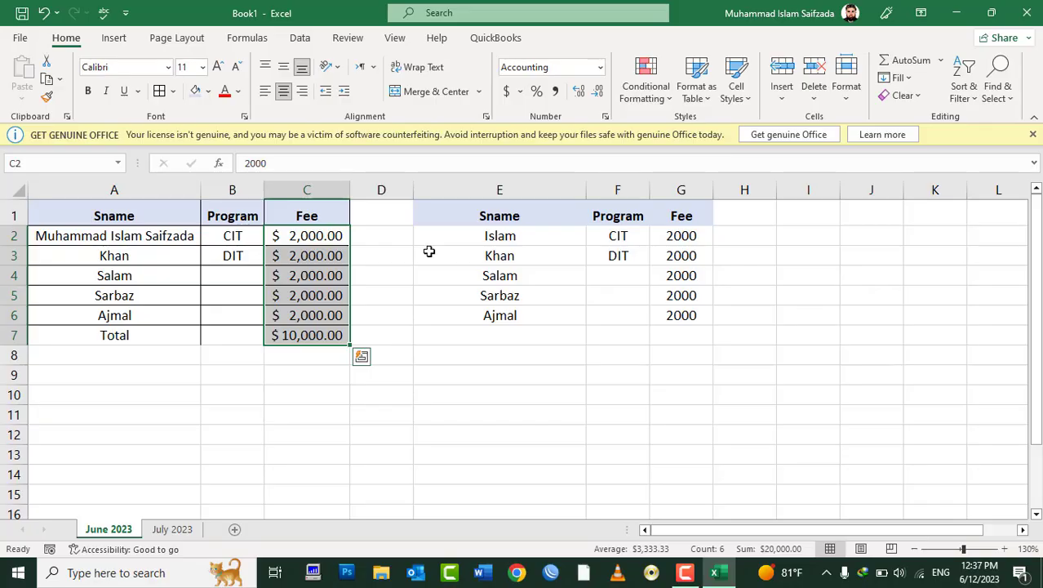
pyautogui.click(496, 334)
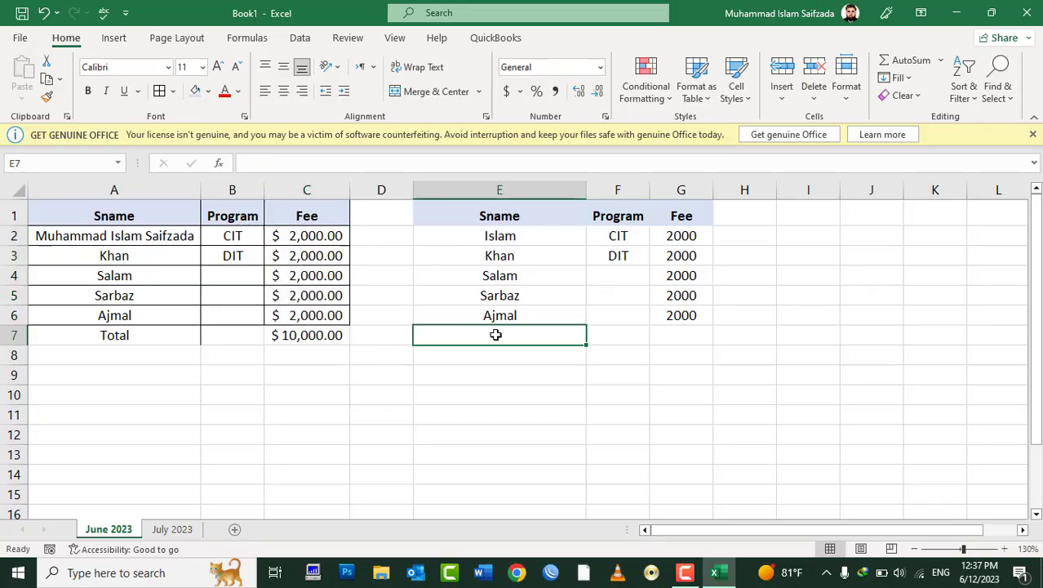
# Step: Fill the second table's fee cells G2:G6 with 3000 all at once
pyautogui.click(671, 339)
pyautogui.moveTo(681, 235); pyautogui.dragTo(676, 309)
pyautogui.write('399')
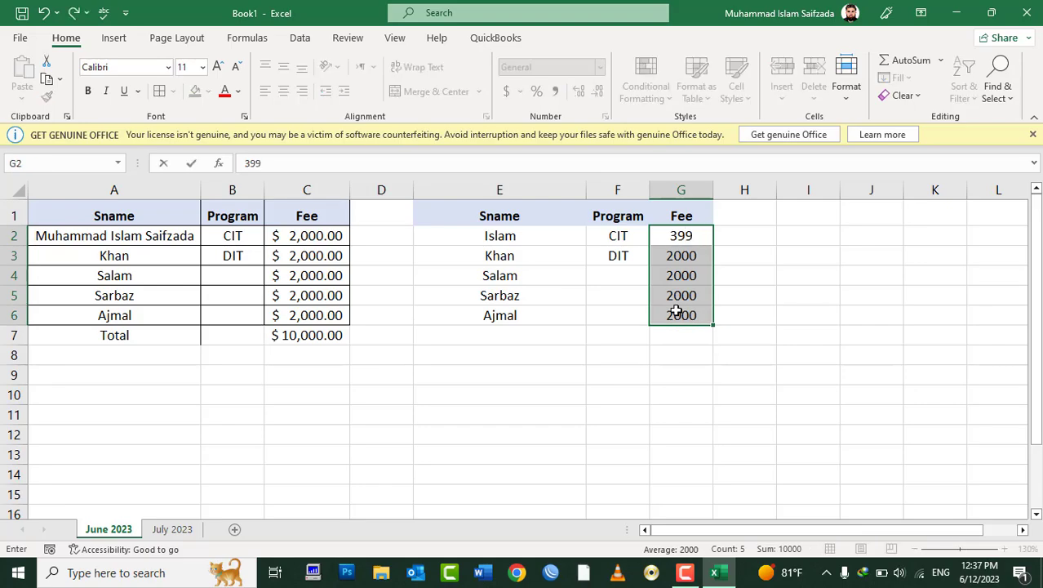
pyautogui.press('BackSpace')
pyautogui.press('BackSpace')
pyautogui.write('000')
pyautogui.hotkey('ctrl', 'Return')
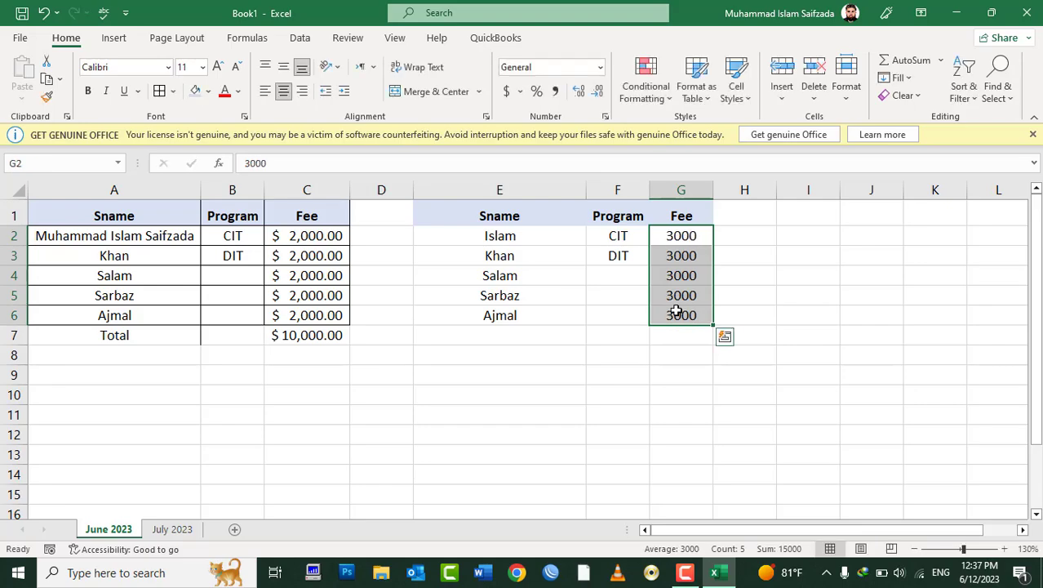
# Step: Compare the original total's formula with the second table's empty total cell
pyautogui.click(294, 334)
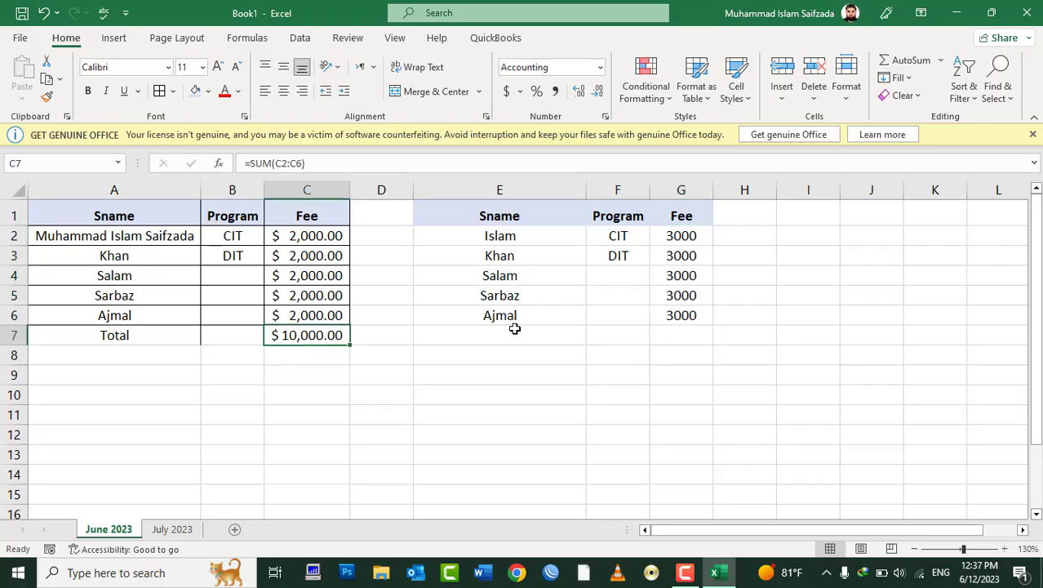
pyautogui.click(681, 335)
pyautogui.click(298, 337)
pyautogui.click(685, 332)
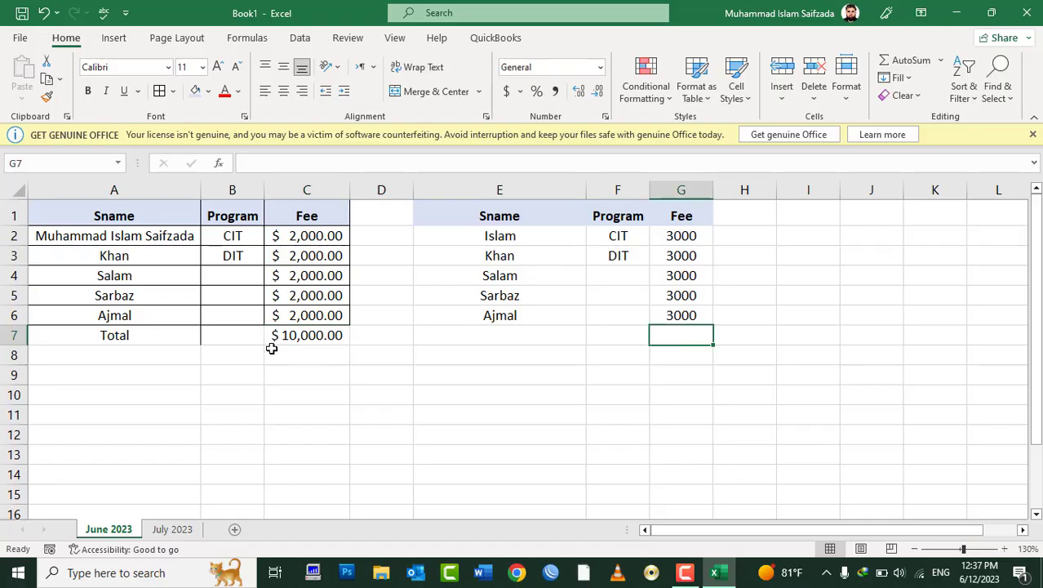
pyautogui.click(272, 349)
pyautogui.click(286, 333)
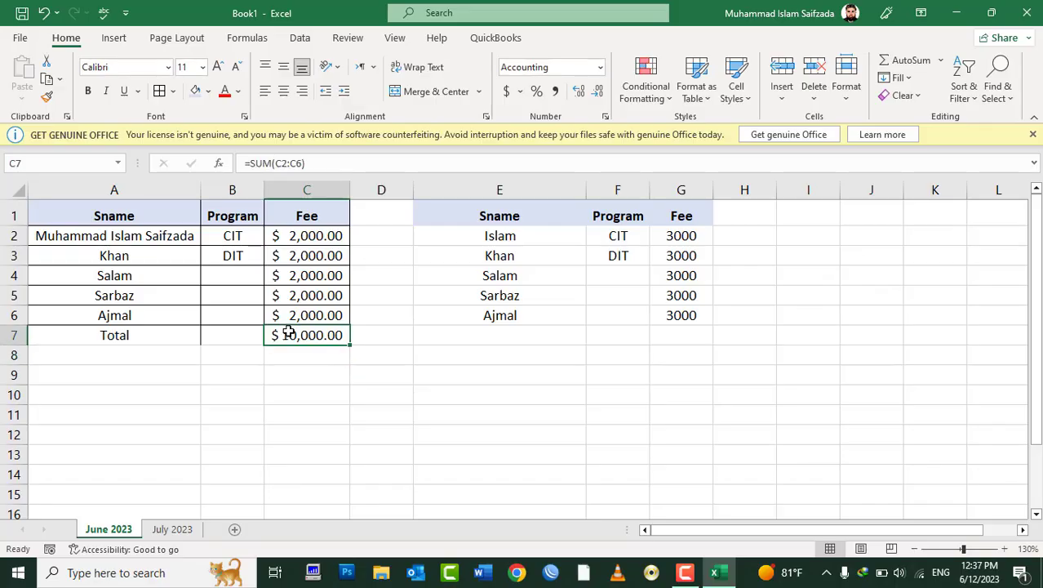
pyautogui.rightClick(289, 334)
pyautogui.click(343, 179)
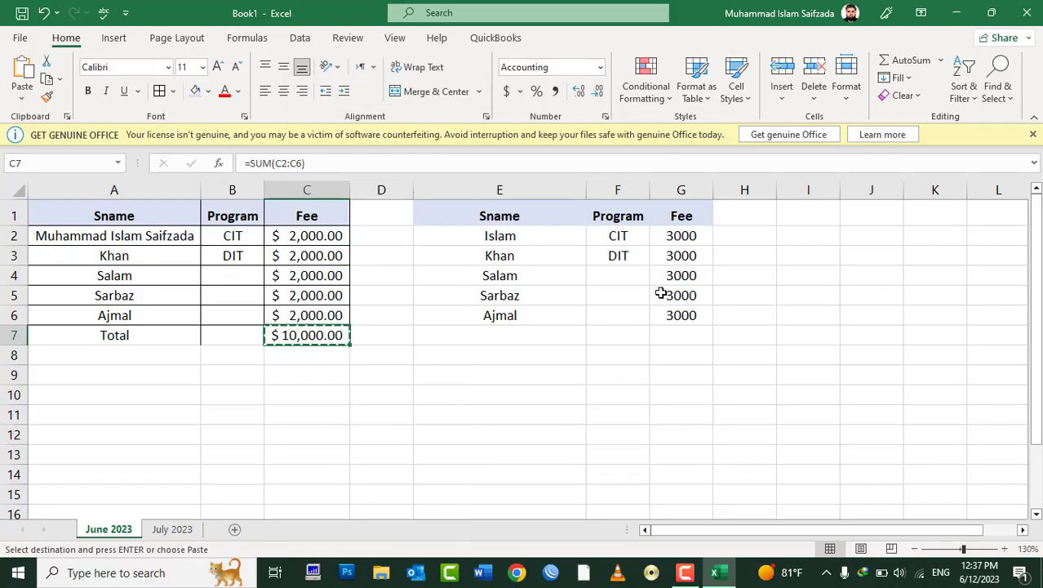
pyautogui.click(683, 335)
pyautogui.rightClick(684, 334)
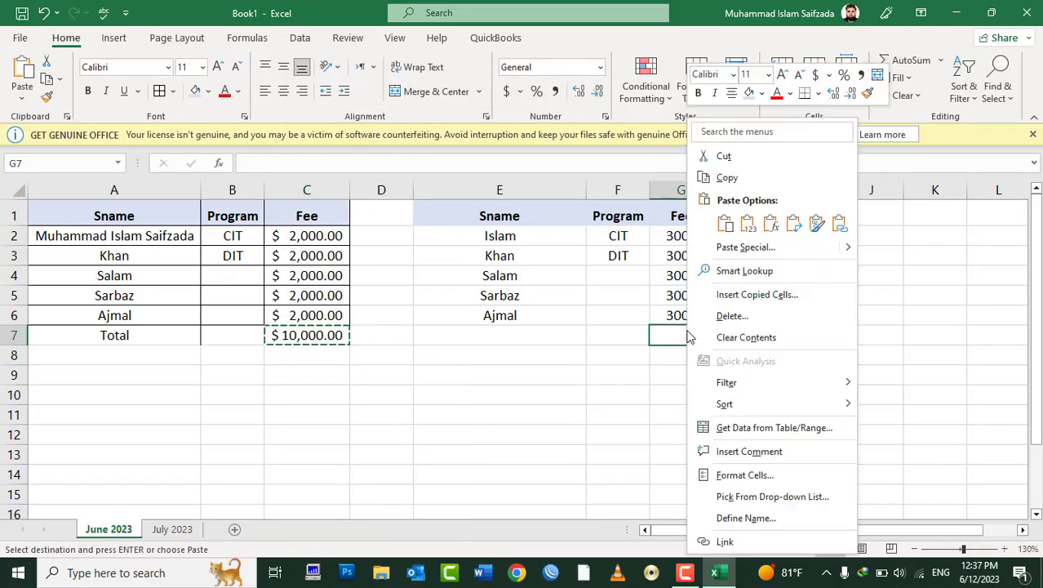
pyautogui.click(759, 246)
pyautogui.click(635, 204)
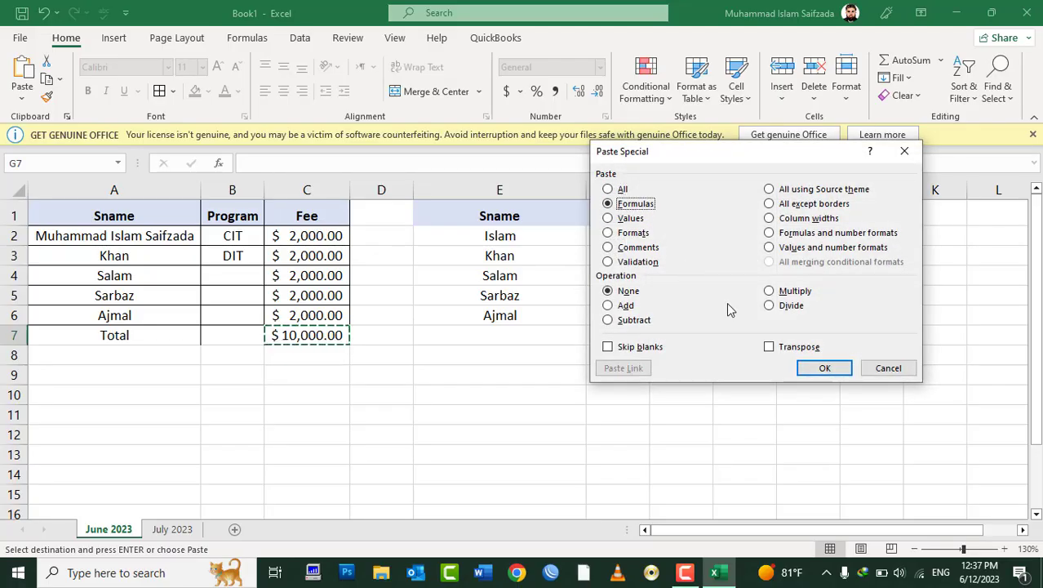
pyautogui.click(823, 368)
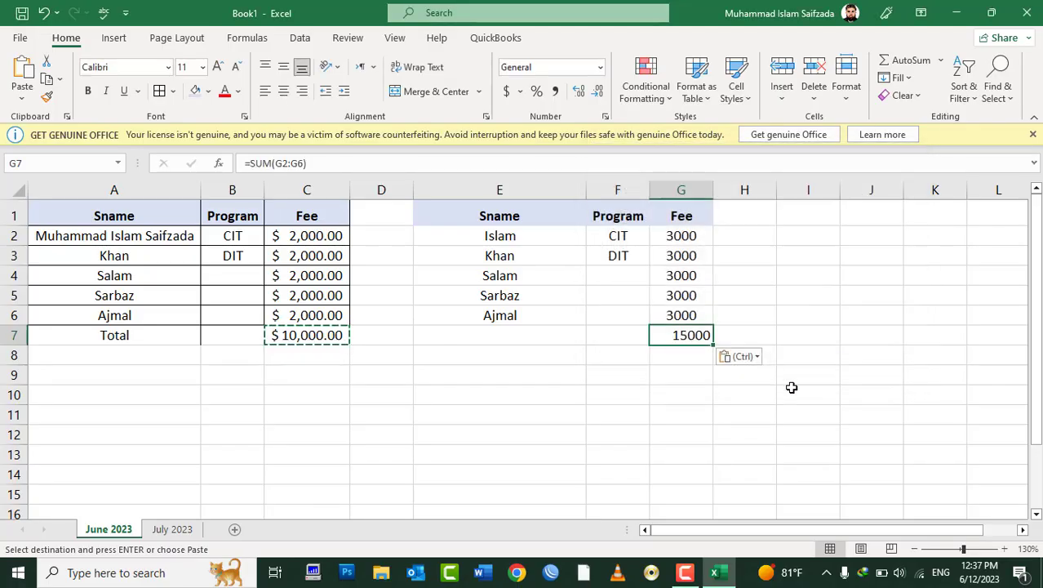
pyautogui.press('Delete')
pyautogui.rightClick(679, 334)
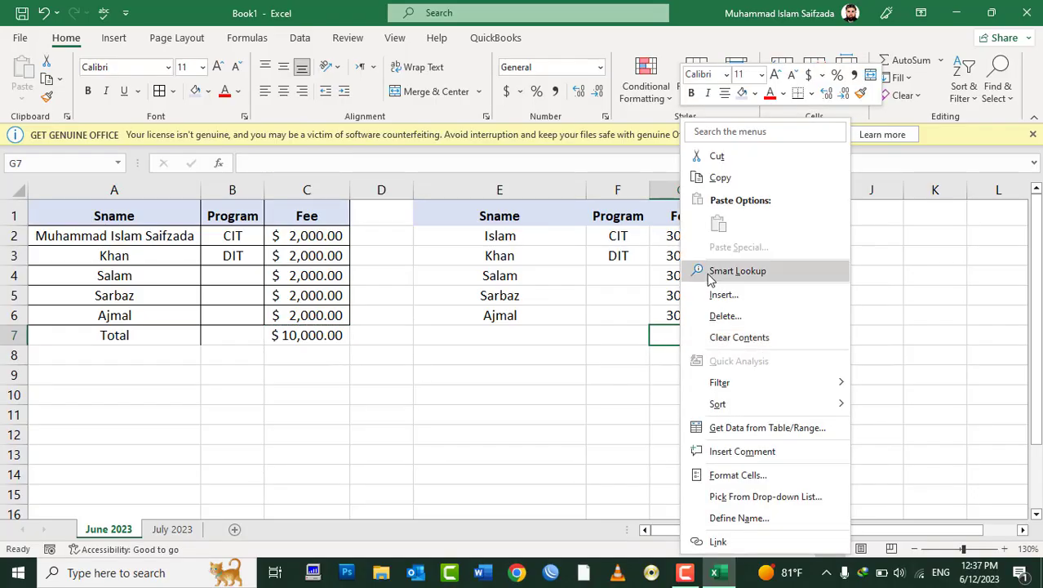
pyautogui.click(333, 333)
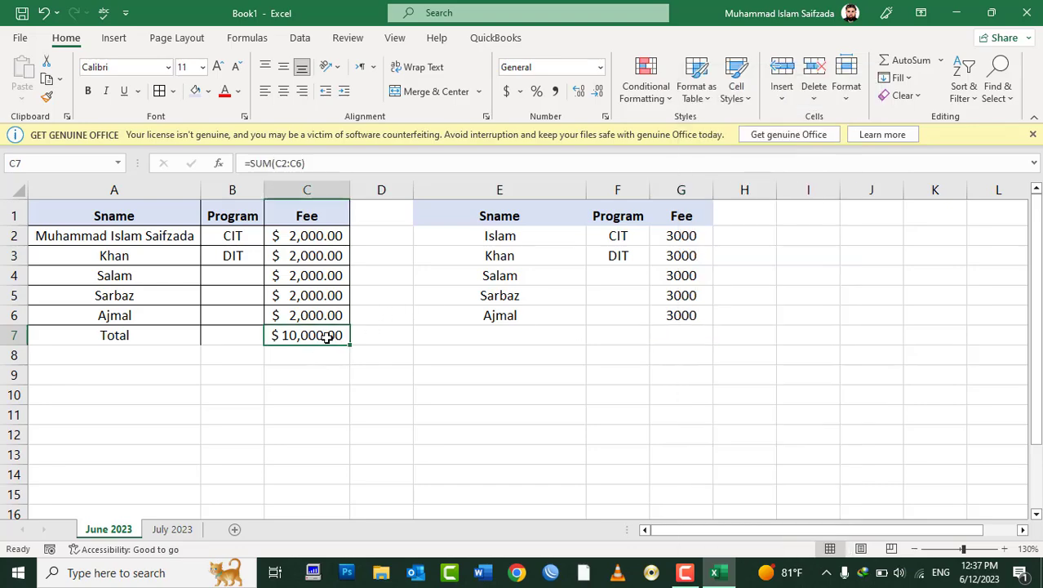
pyautogui.rightClick(333, 335)
pyautogui.press('Escape')
pyautogui.hotkey('ctrl', 'c')
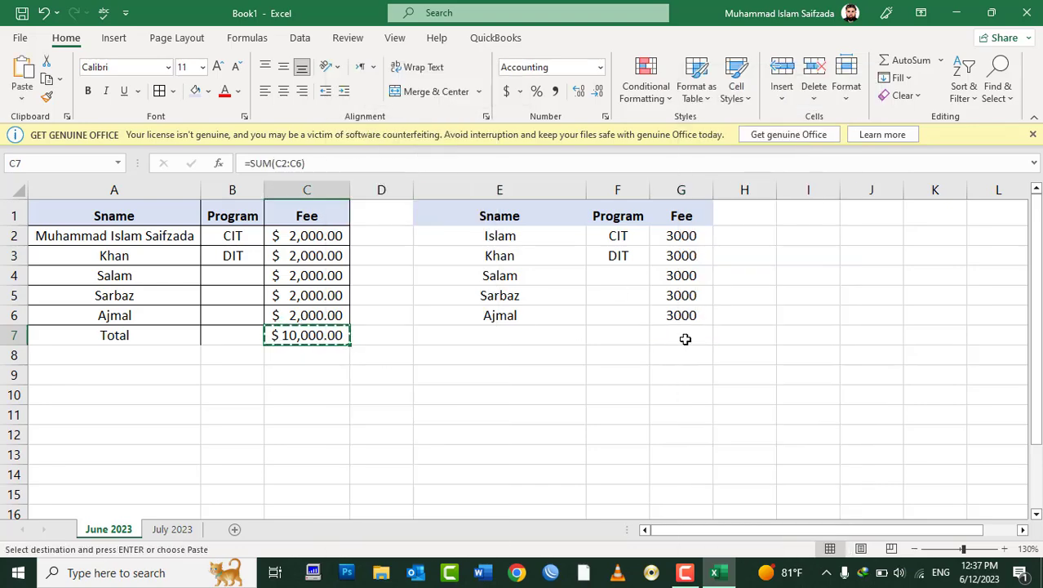
pyautogui.click(679, 336)
pyautogui.rightClick(679, 335)
pyautogui.click(737, 249)
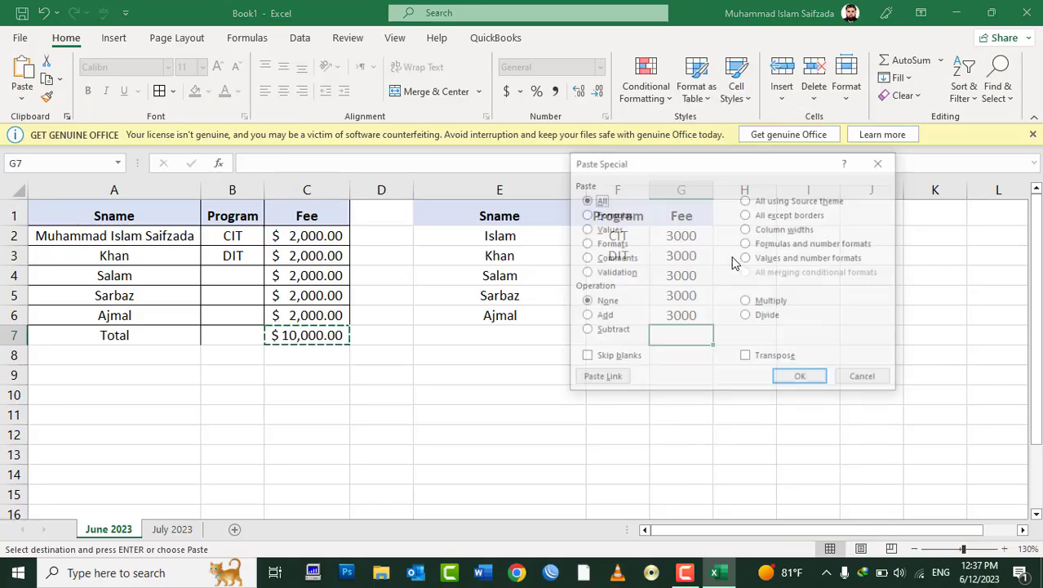
pyautogui.click(779, 244)
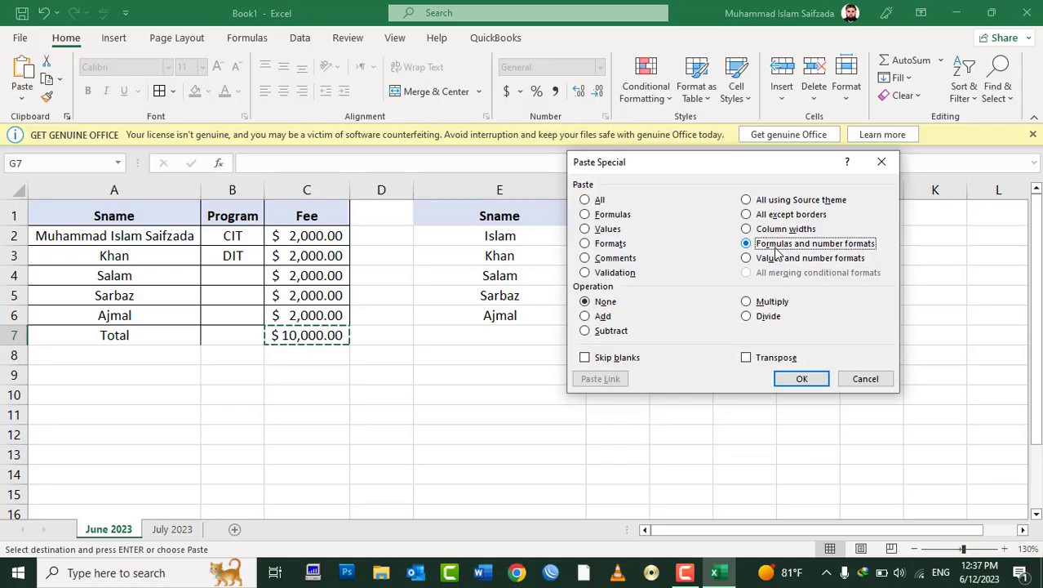
pyautogui.click(790, 381)
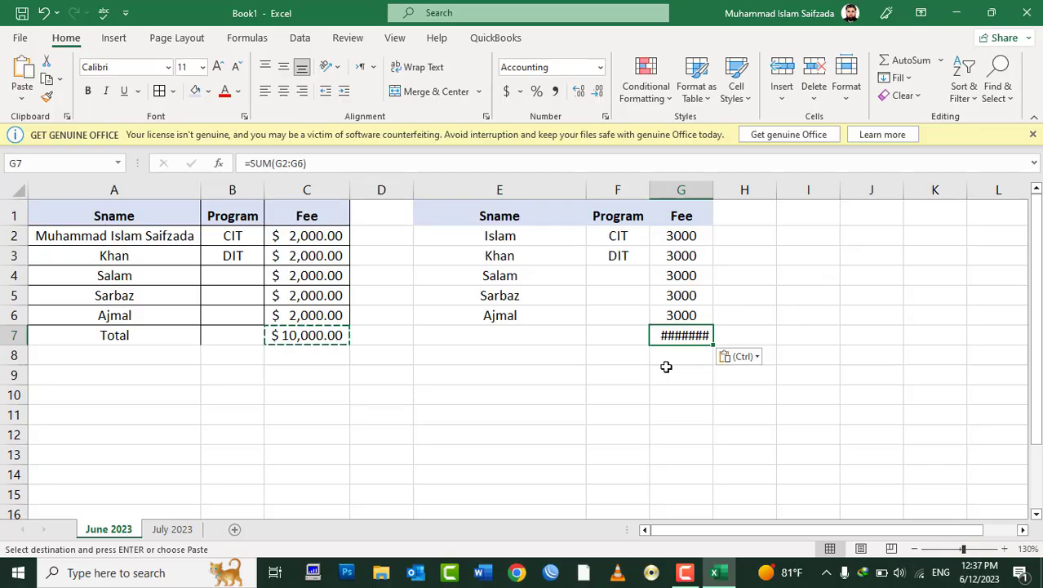
pyautogui.doubleClick(714, 185)
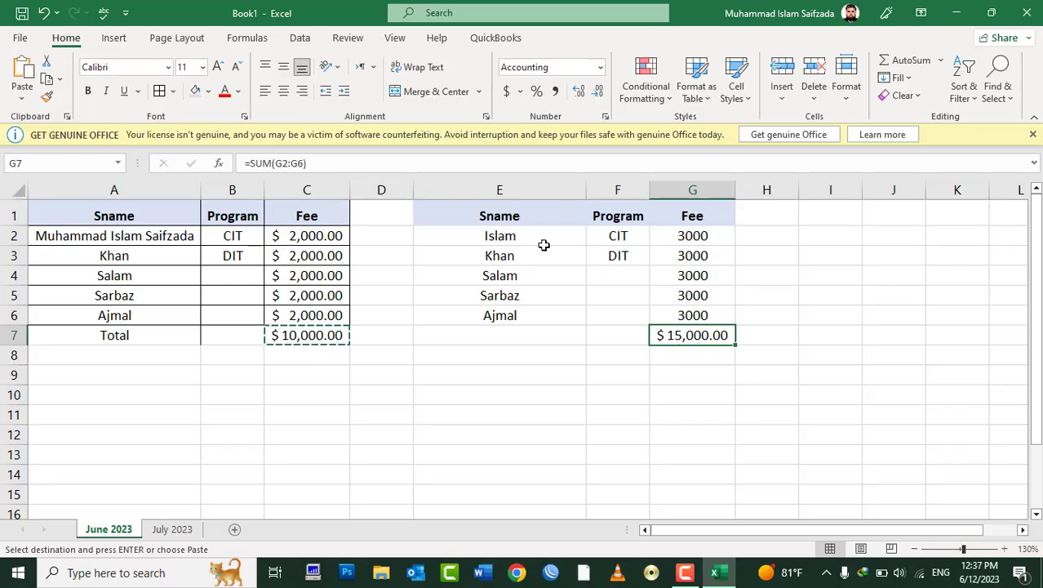
pyautogui.click(311, 164)
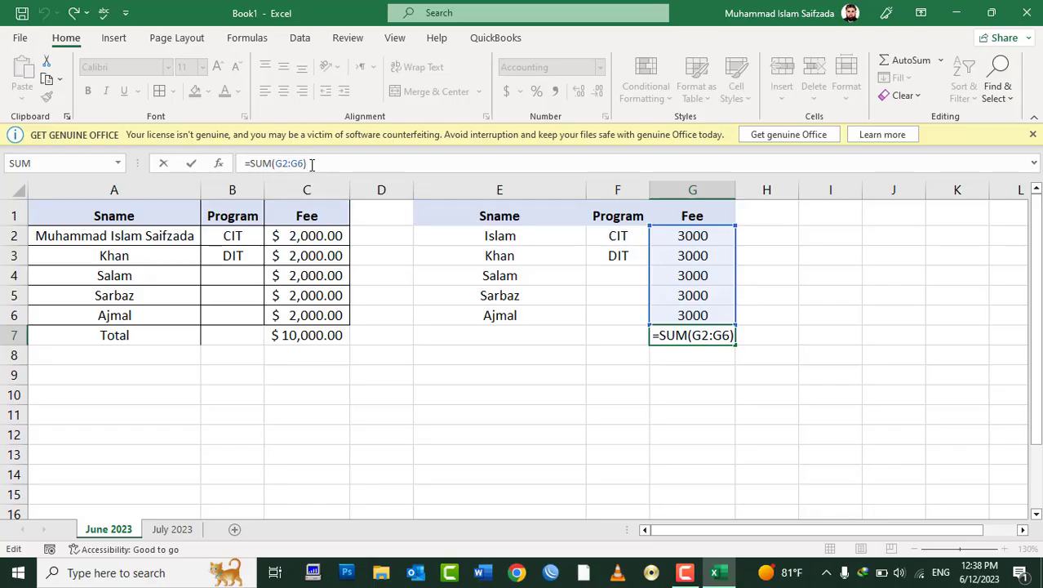
pyautogui.hotkey('ctrl', 'Return')
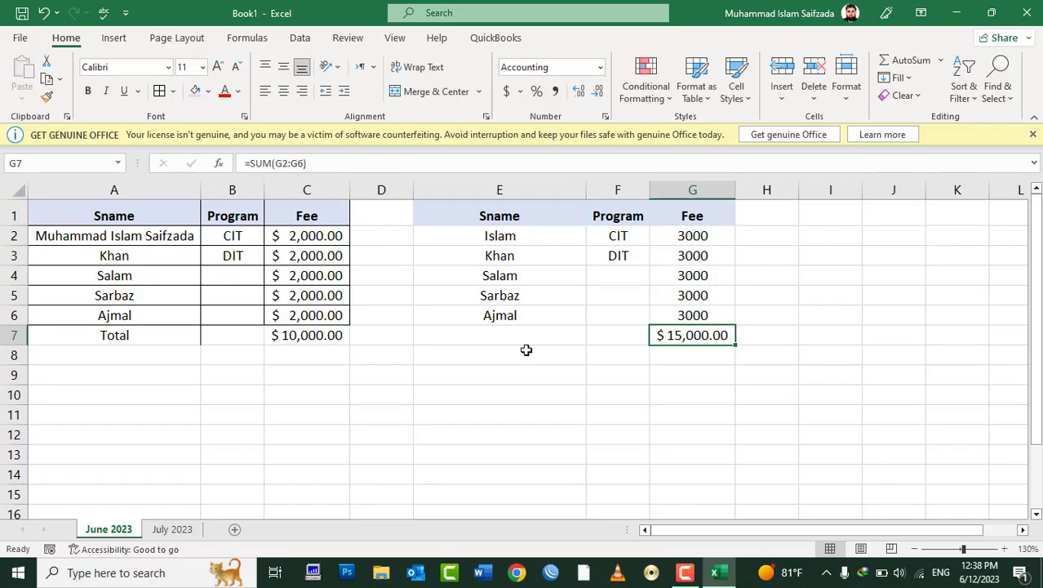
pyautogui.hotkey('ctrl', 'z')
pyautogui.hotkey('ctrl', 'z')
pyautogui.rightClick(292, 373)
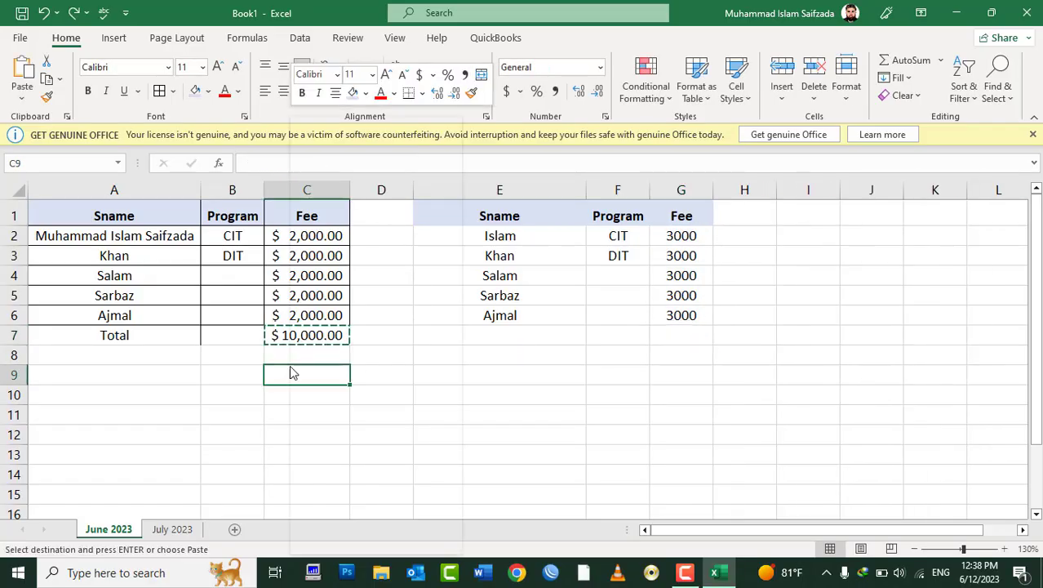
pyautogui.click(344, 245)
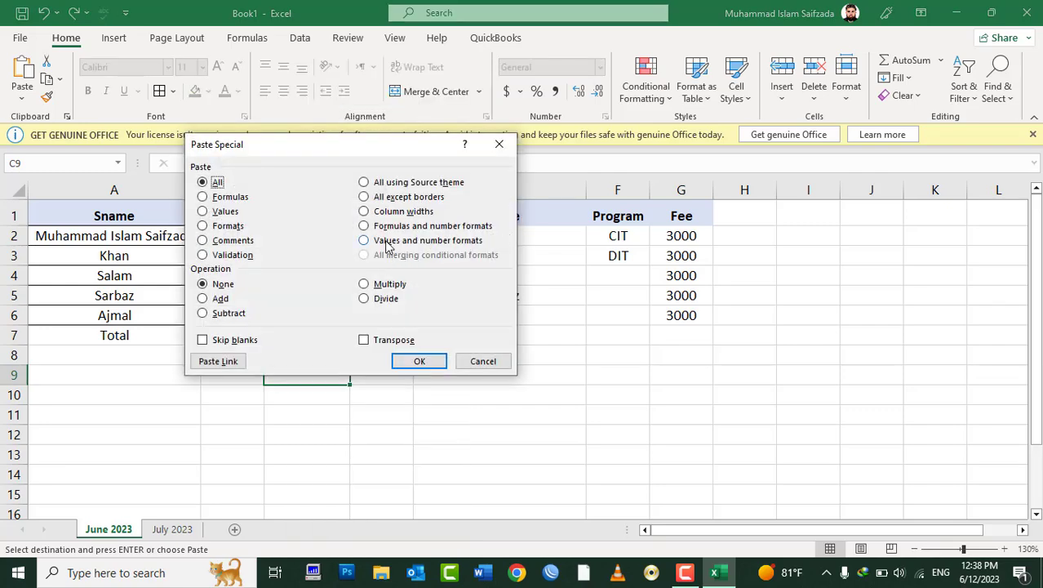
pyautogui.press('Escape')
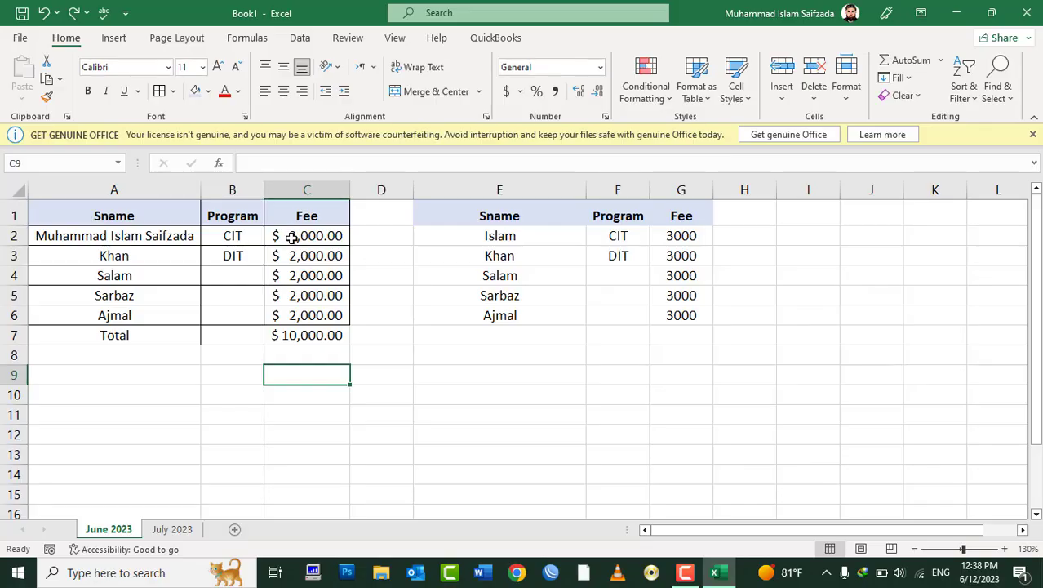
# Step: Paste the Fee column C1:C7 into J1 as values and number formats only
pyautogui.moveTo(299, 234); pyautogui.dragTo(302, 335)
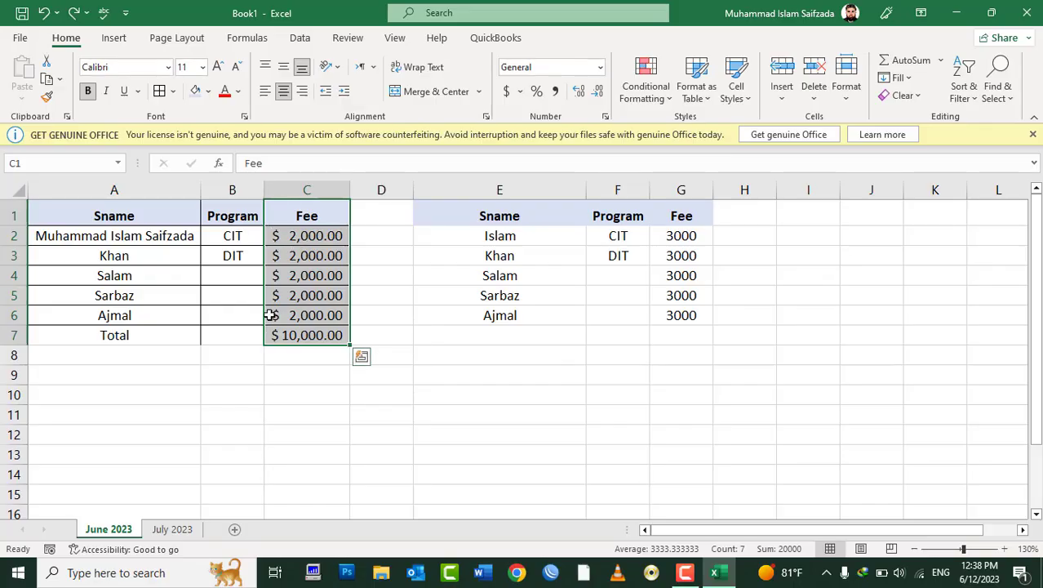
pyautogui.rightClick(302, 262)
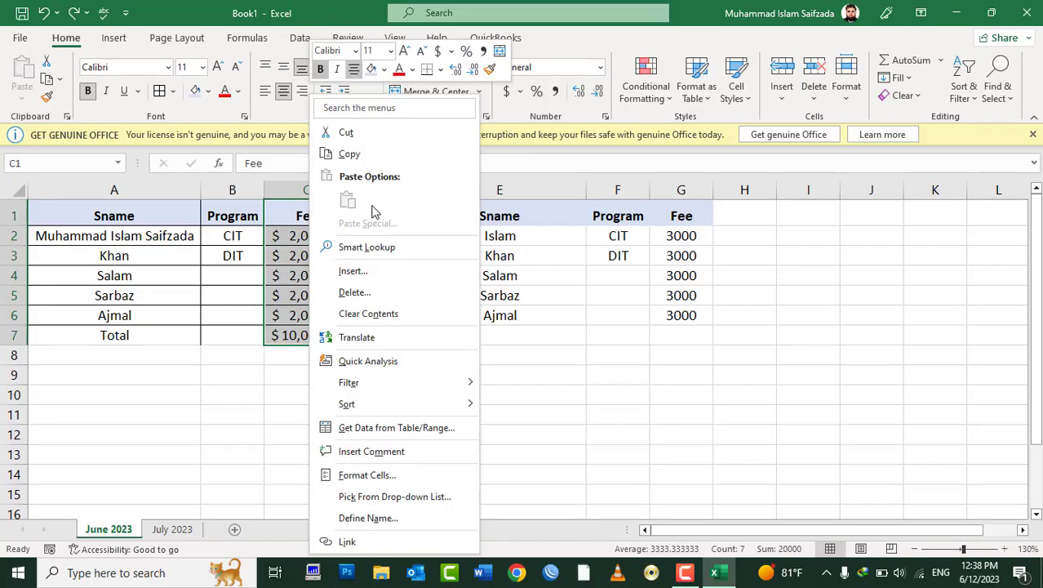
pyautogui.click(366, 157)
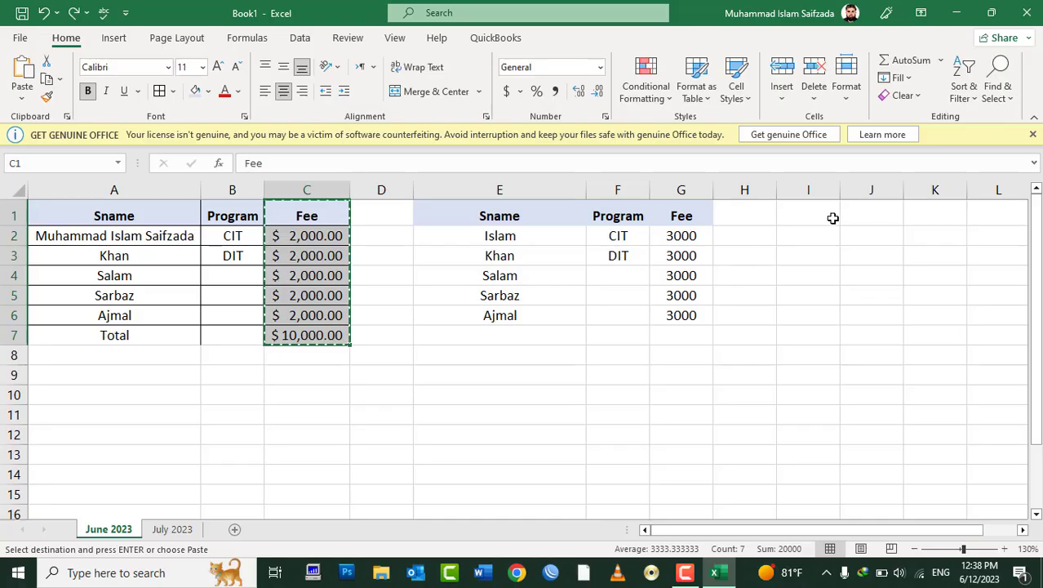
pyautogui.click(860, 213)
pyautogui.rightClick(860, 213)
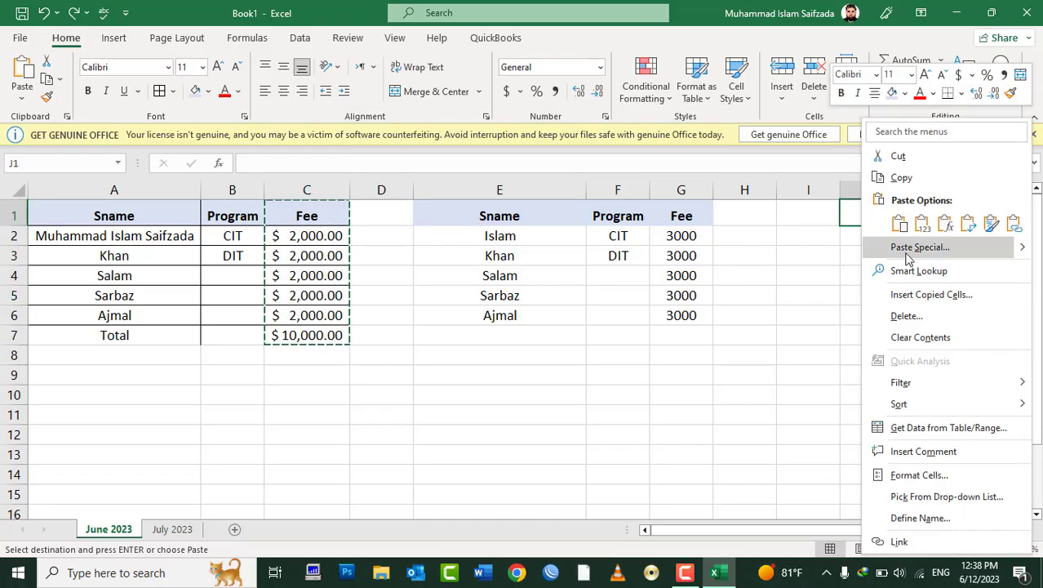
pyautogui.click(906, 253)
pyautogui.click(887, 254)
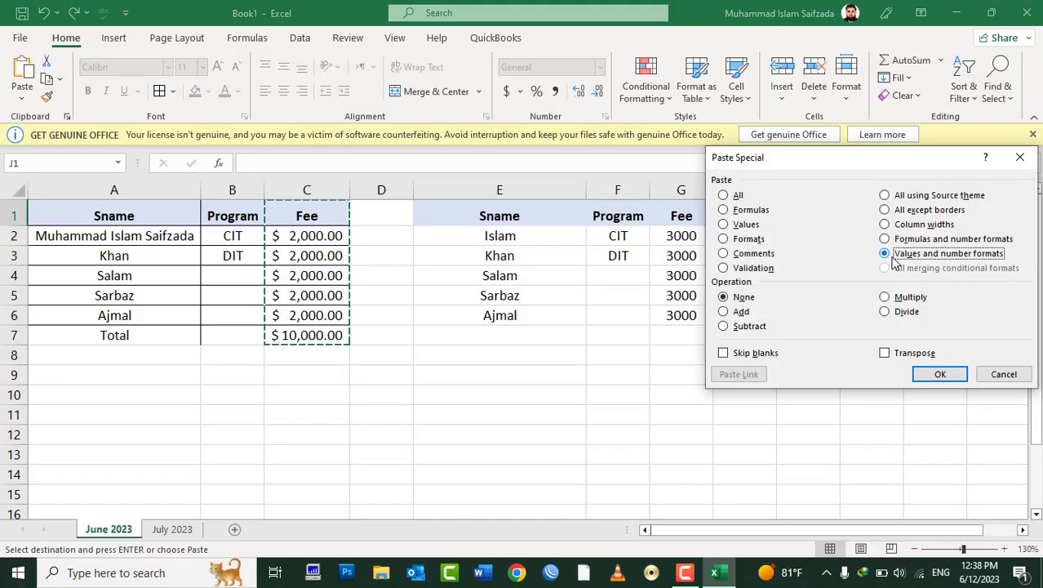
pyautogui.moveTo(882, 163); pyautogui.dragTo(576, 207)
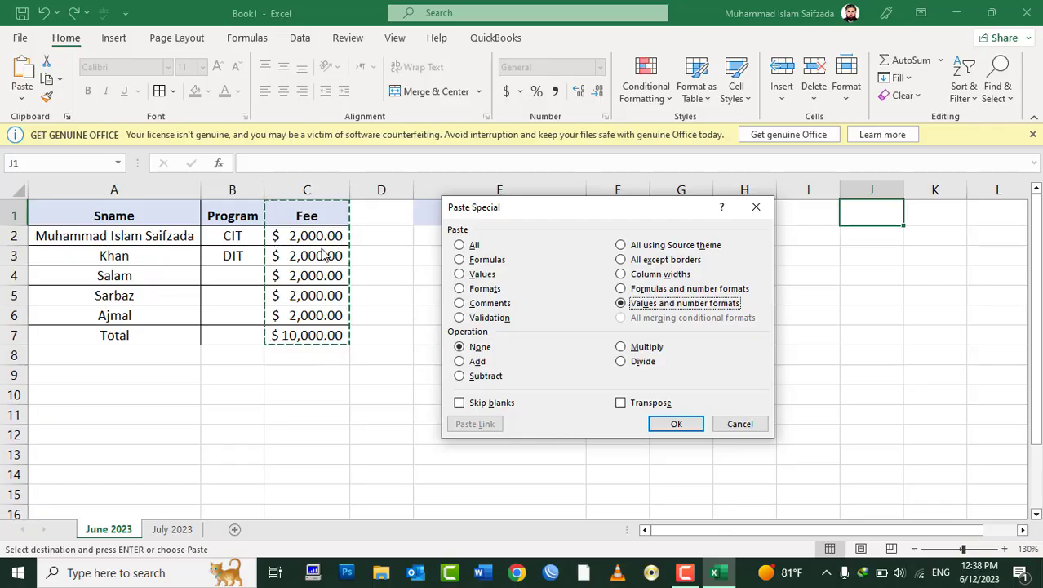
pyautogui.click(675, 422)
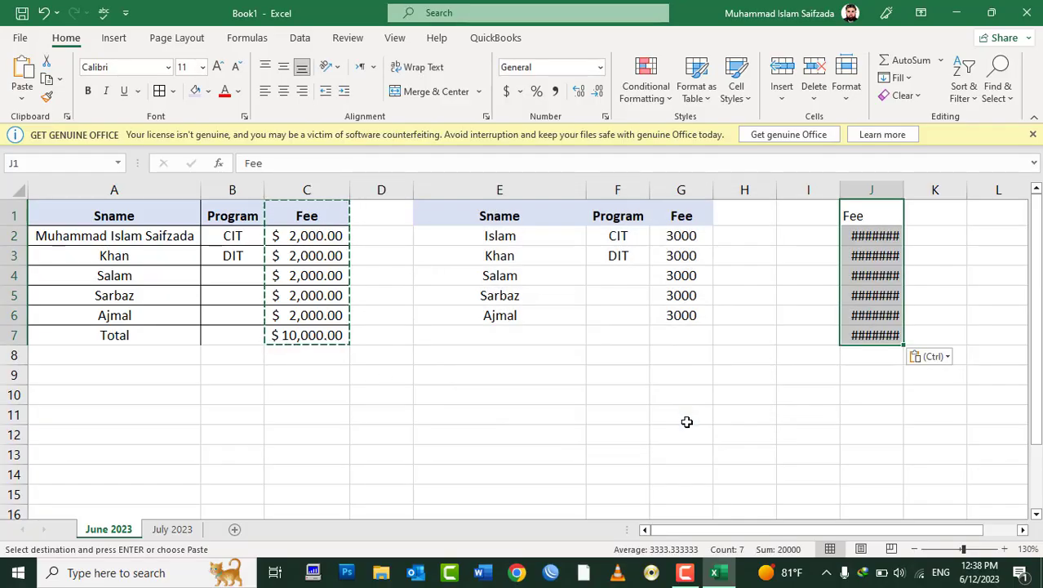
# Step: Autofit column J to show $10,000.00 and compare the pasted total with the original SUM
pyautogui.doubleClick(904, 190)
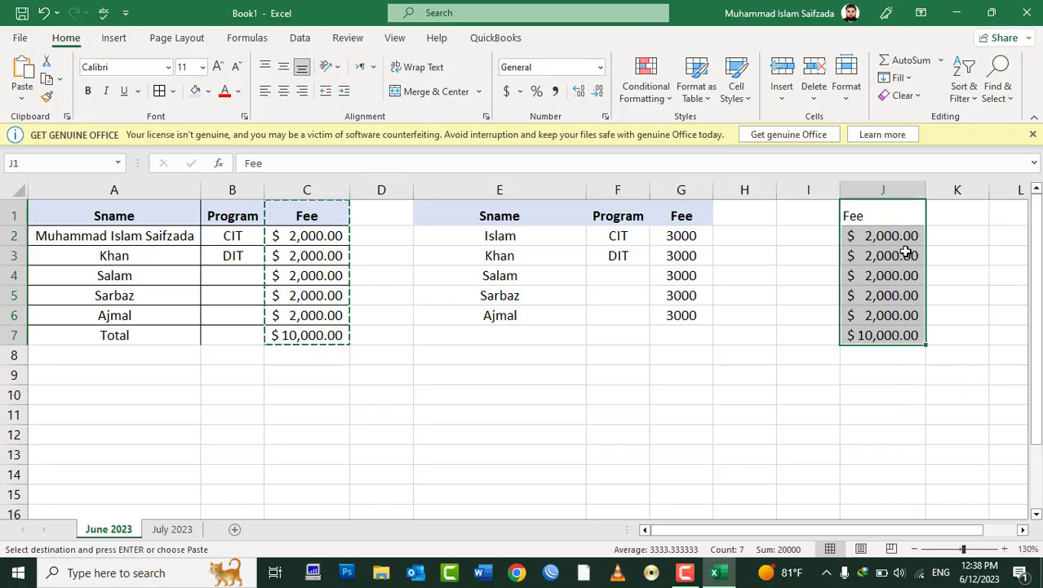
pyautogui.click(892, 335)
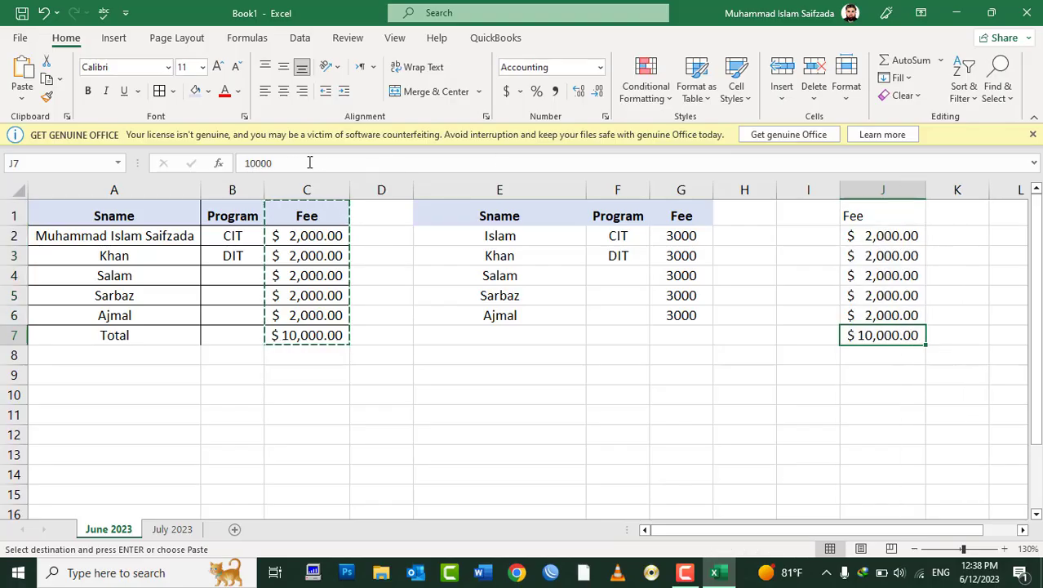
pyautogui.press('Escape')
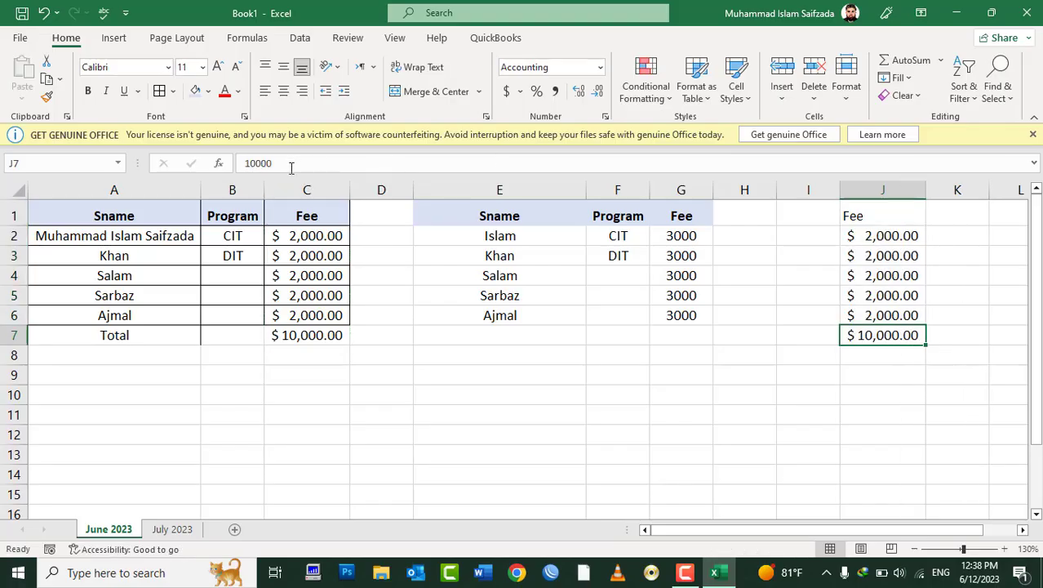
pyautogui.click(310, 331)
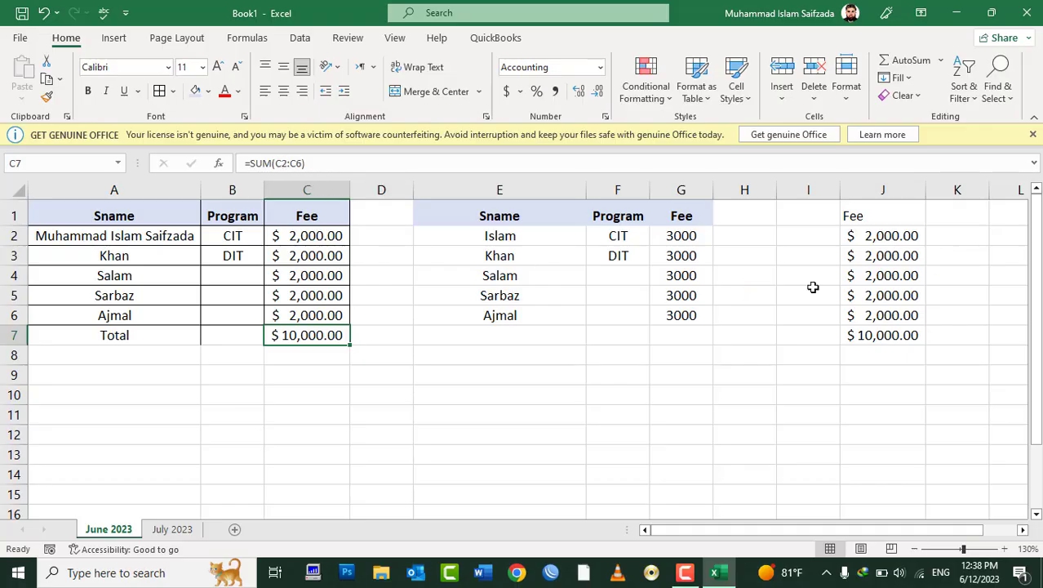
# Step: Undo the column J paste, then open and cancel Paste Special at A8
pyautogui.hotkey('ctrl', 'z')
pyautogui.hotkey('ctrl', 'z')
pyautogui.click(139, 364)
pyautogui.rightClick(120, 355)
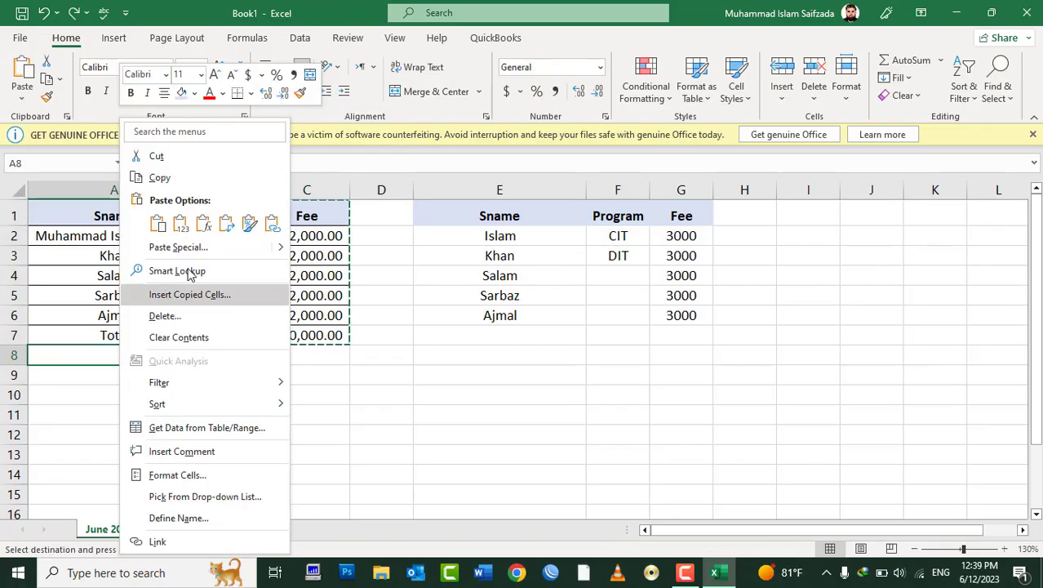
pyautogui.click(175, 247)
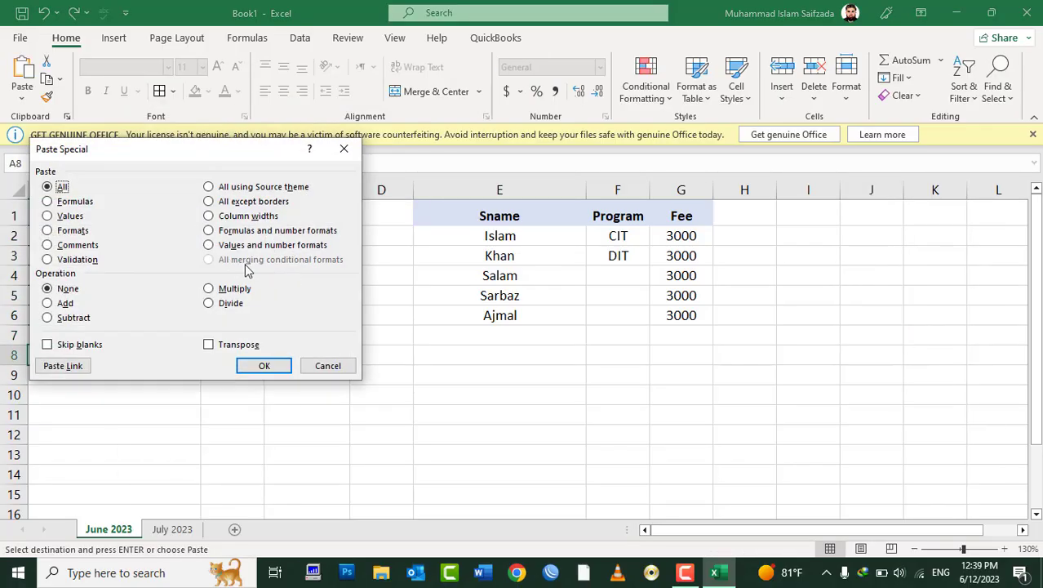
pyautogui.click(320, 367)
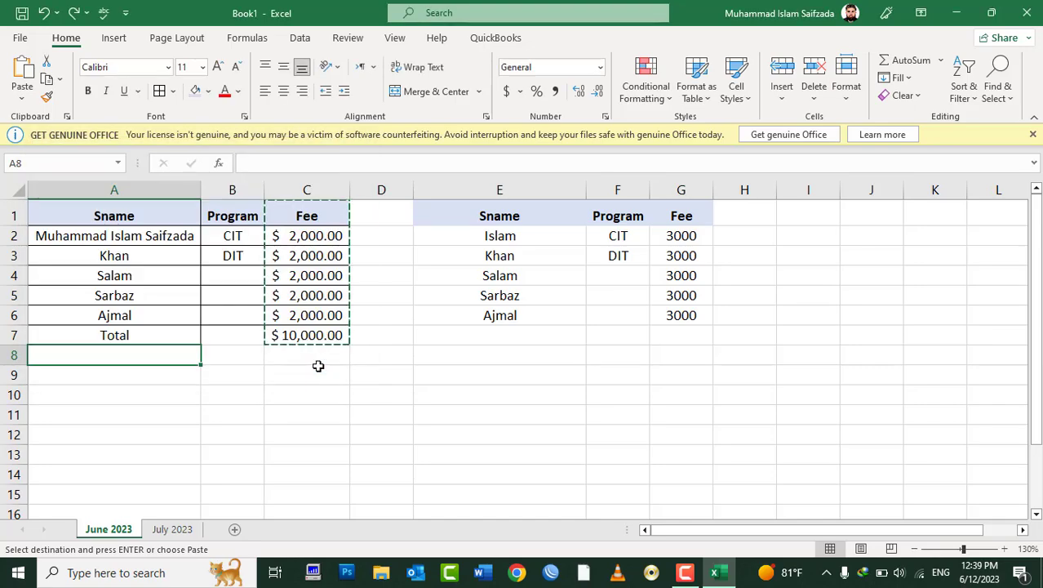
pyautogui.press('Escape')
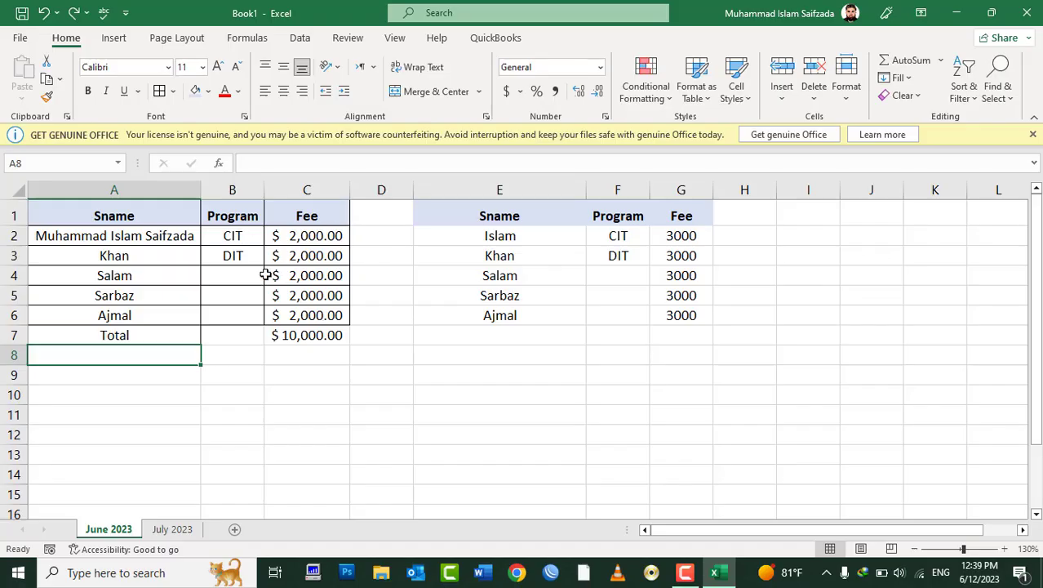
pyautogui.scroll(-5, 145, 407)
pyautogui.scroll(3, 185, 365)
pyautogui.scroll(2, 184, 365)
# Step: On the July 2023 sheet, rename the Fee header to Marks
pyautogui.click(171, 529)
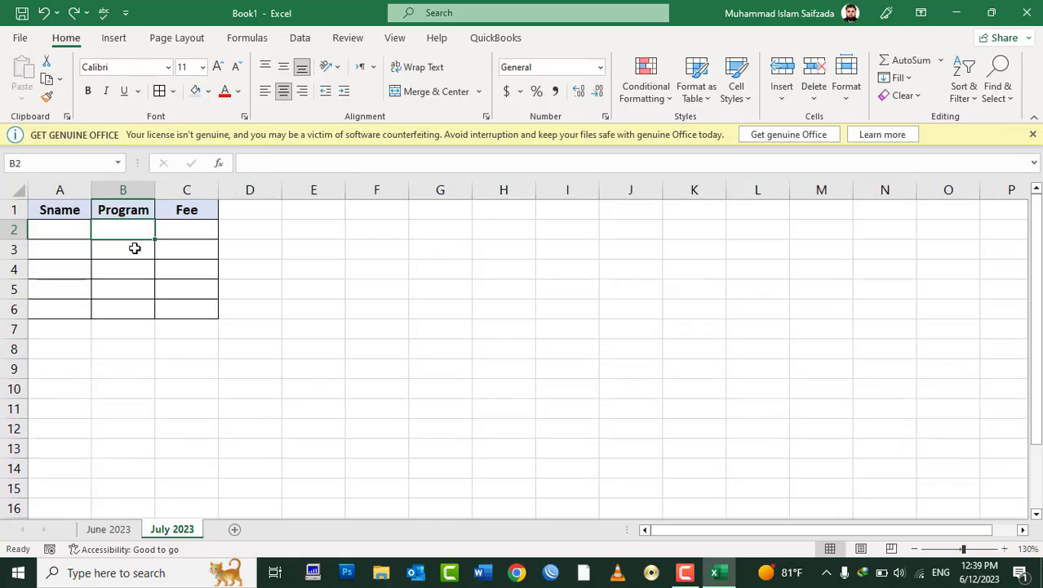
pyautogui.click(59, 204)
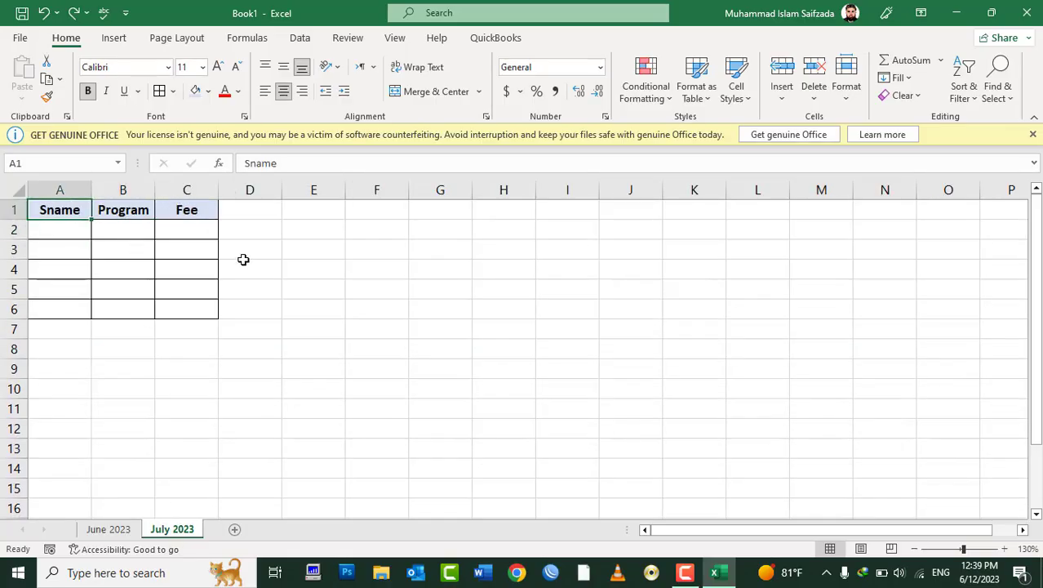
pyautogui.press('Tab')
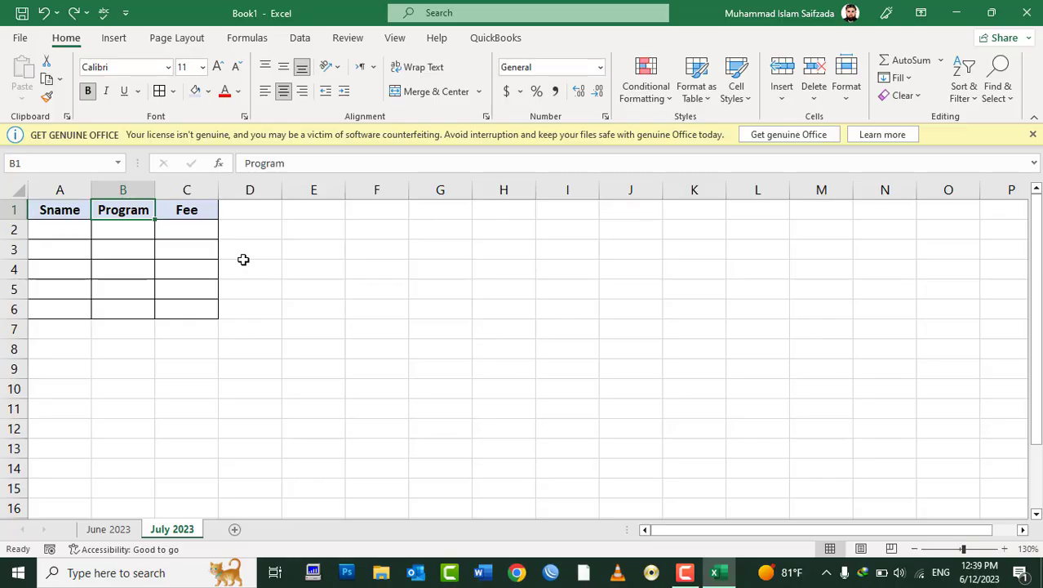
pyautogui.press('Tab')
pyautogui.write('<arks')
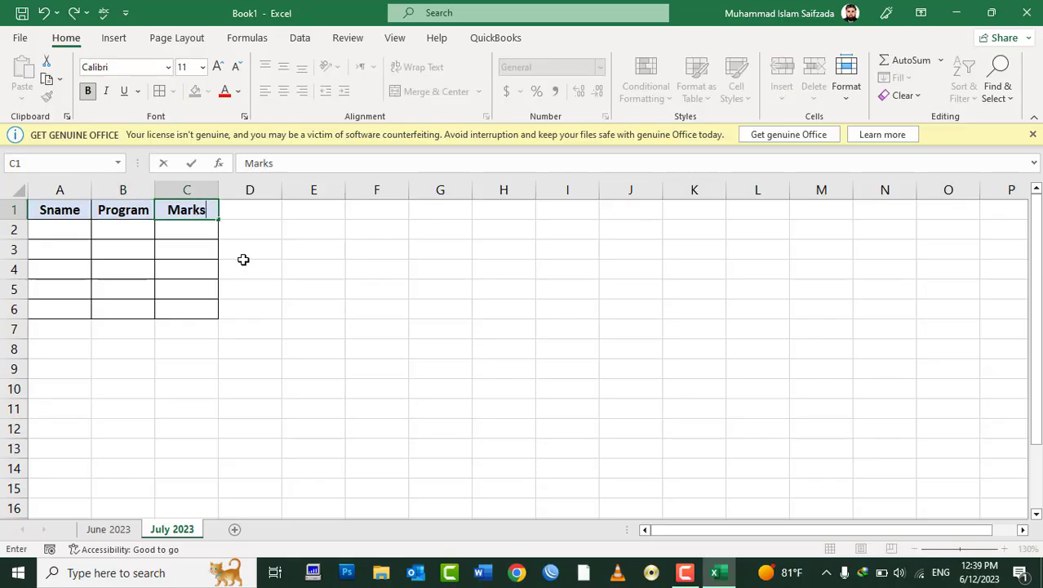
pyautogui.press('Return')
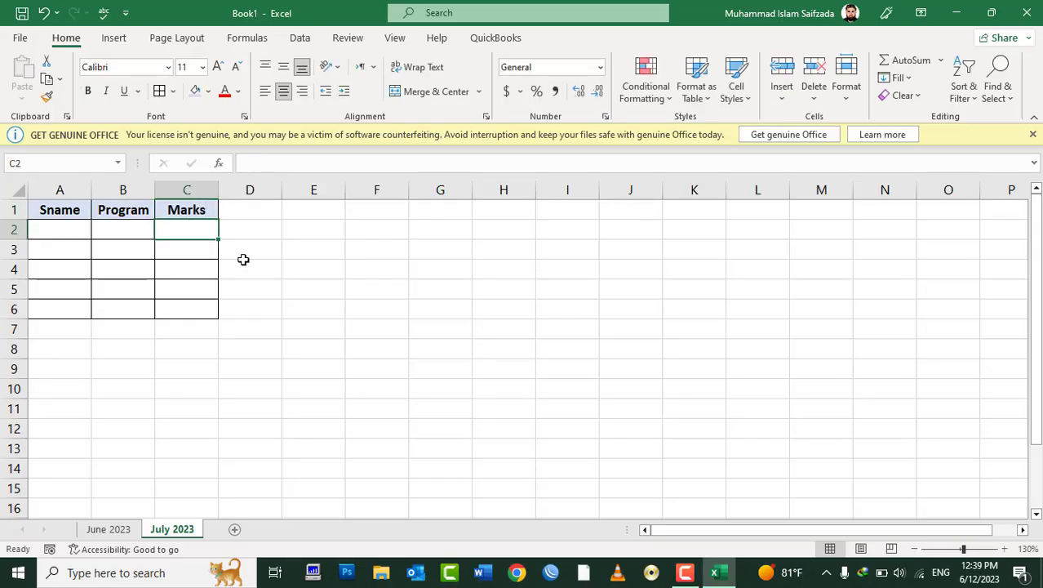
# Step: Enter the five student names in A2:A6
pyautogui.press('Left')
pyautogui.press('Left')
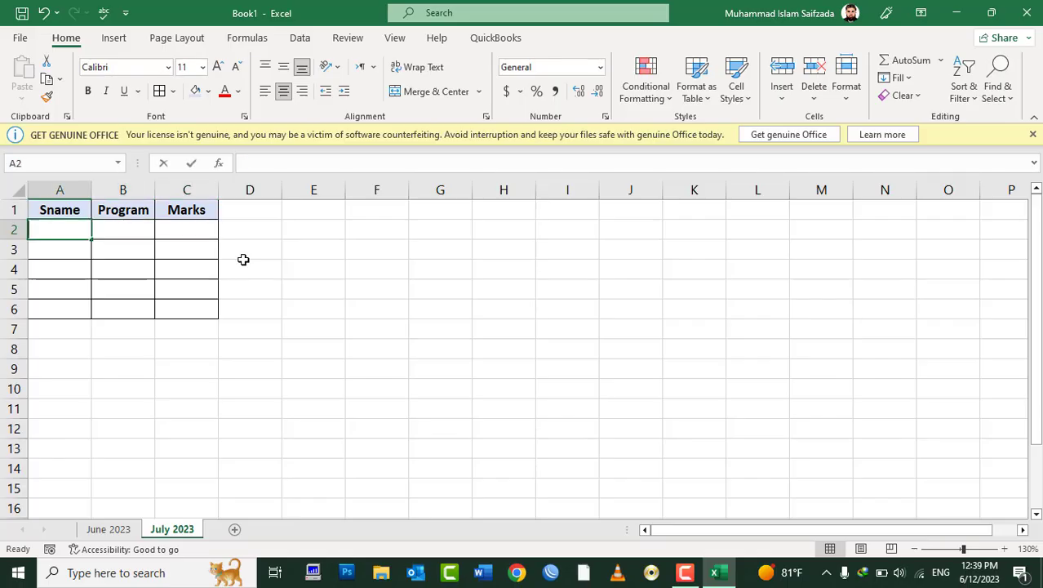
pyautogui.write('Ajmal')
pyautogui.press('Return')
pyautogui.write('Wahid')
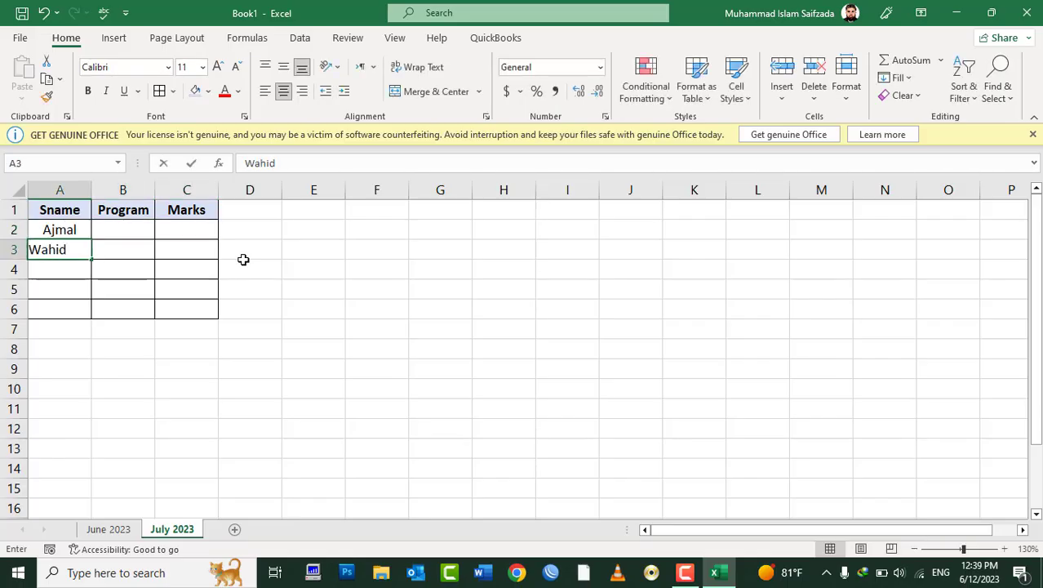
pyautogui.press('Return')
pyautogui.write('Aslam')
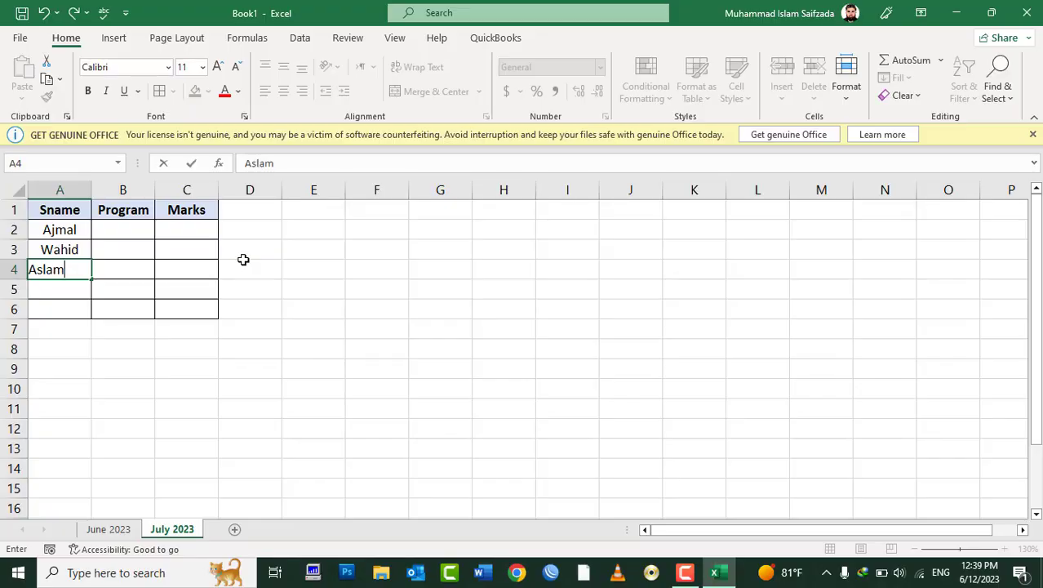
pyautogui.press('Return')
pyautogui.write('Farh')
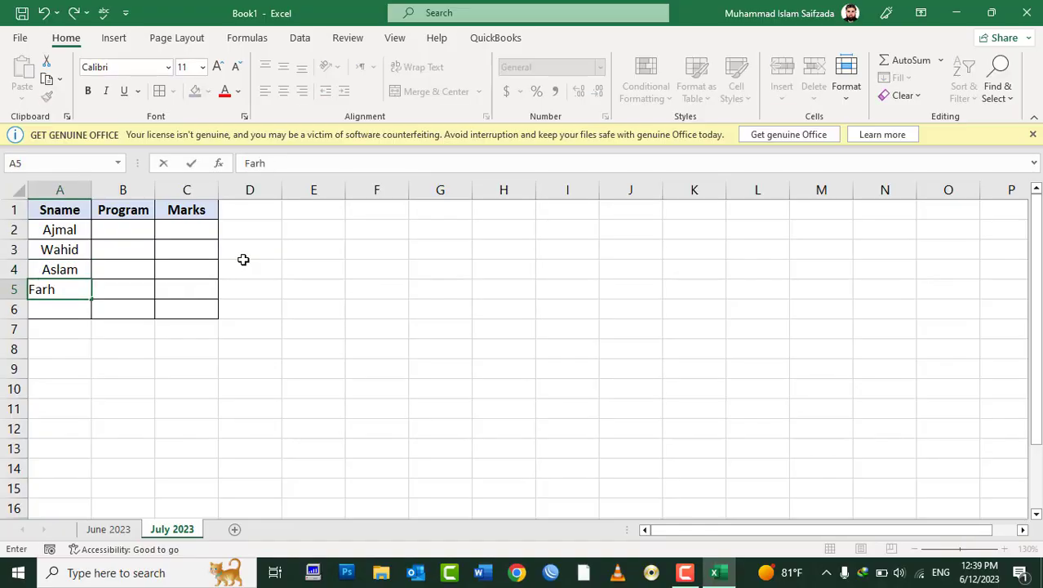
pyautogui.write('ard')
pyautogui.press('Return')
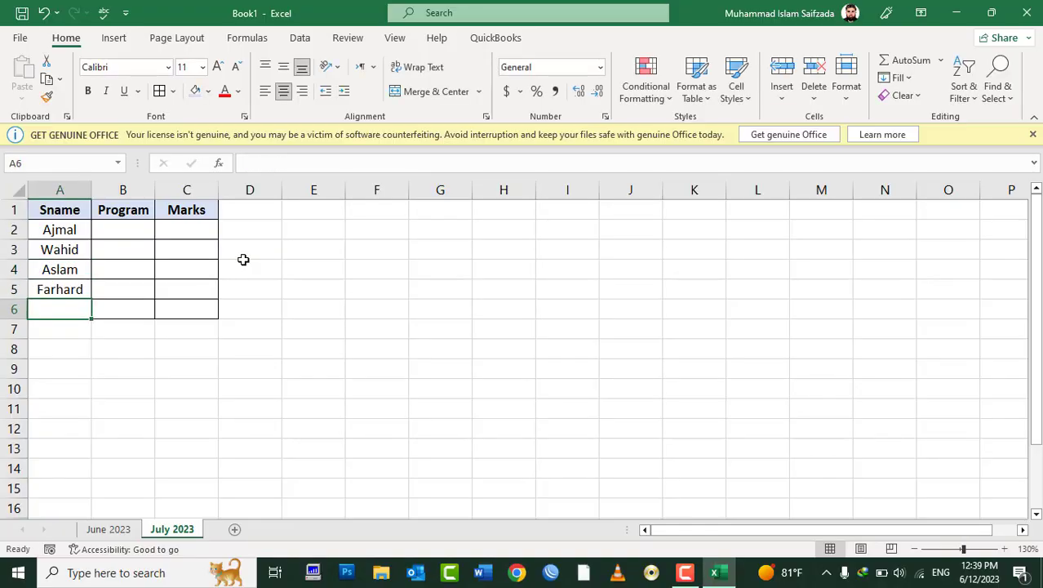
pyautogui.write('Mansoor')
pyautogui.press('Tab')
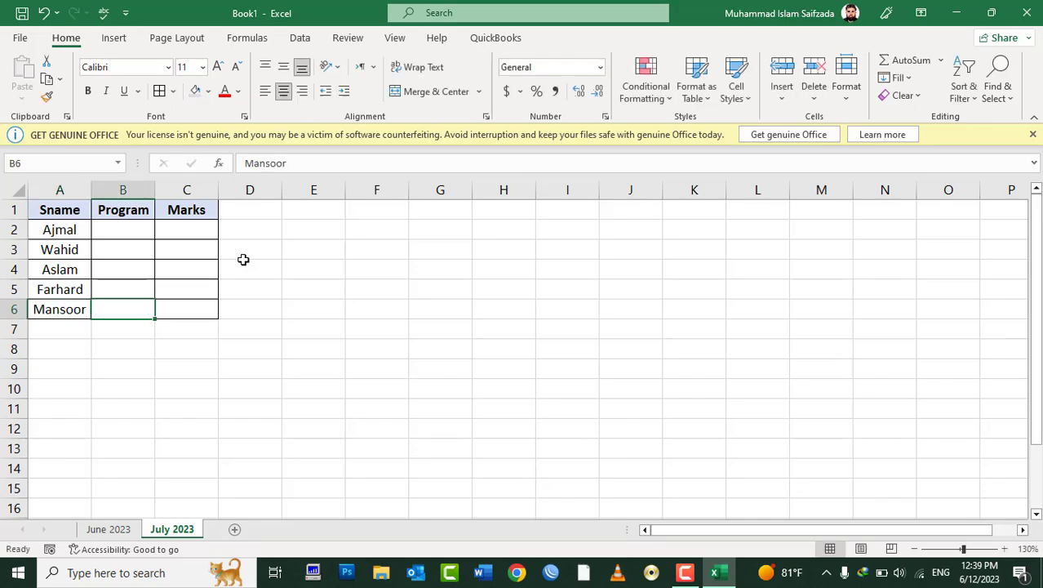
# Step: Fill DIT into all five Program cells at once
pyautogui.press('Up')
pyautogui.press('Up')
pyautogui.press('Up')
pyautogui.press('Up')
pyautogui.hotkey('shift', 'Down')
pyautogui.hotkey('shift', 'Down')
pyautogui.hotkey('shift', 'Down')
pyautogui.hotkey('shift', 'Down')
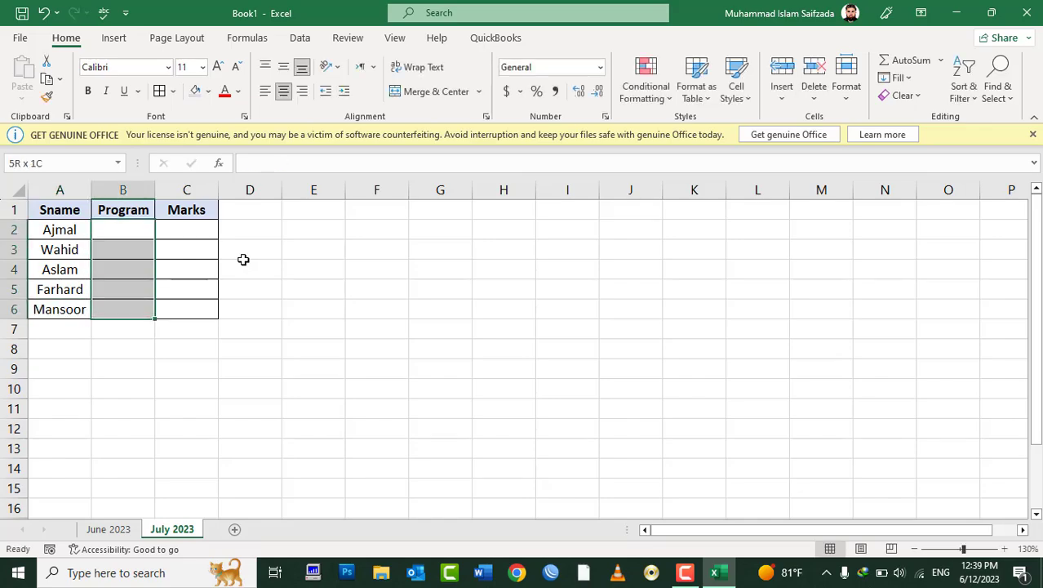
pyautogui.write('DIT')
pyautogui.hotkey('ctrl', 'Return')
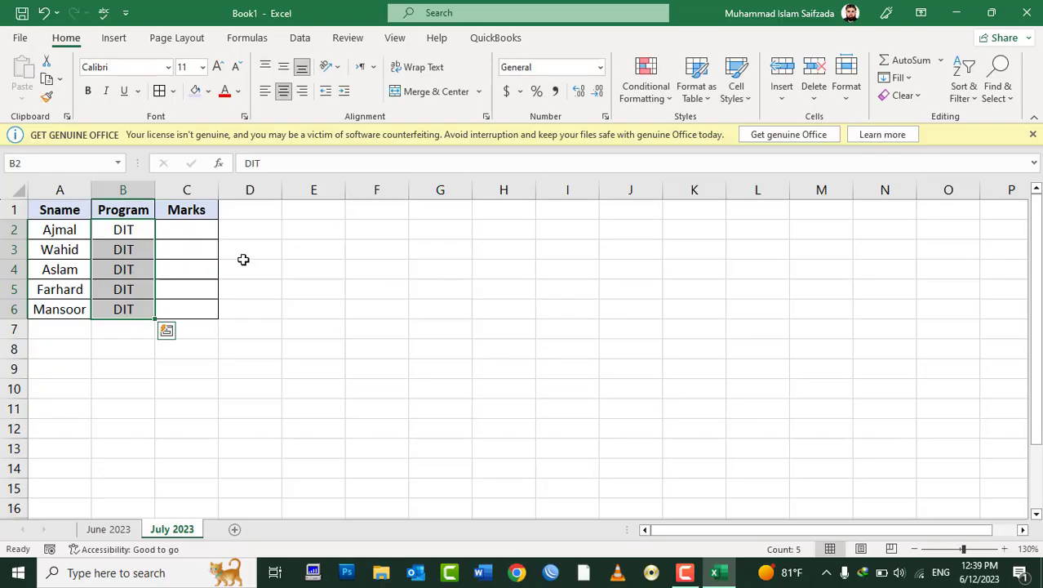
# Step: Enter marks 90, 100, 60, 70 and 50 in C2:C6 and select them
pyautogui.press('Right')
pyautogui.write('9')
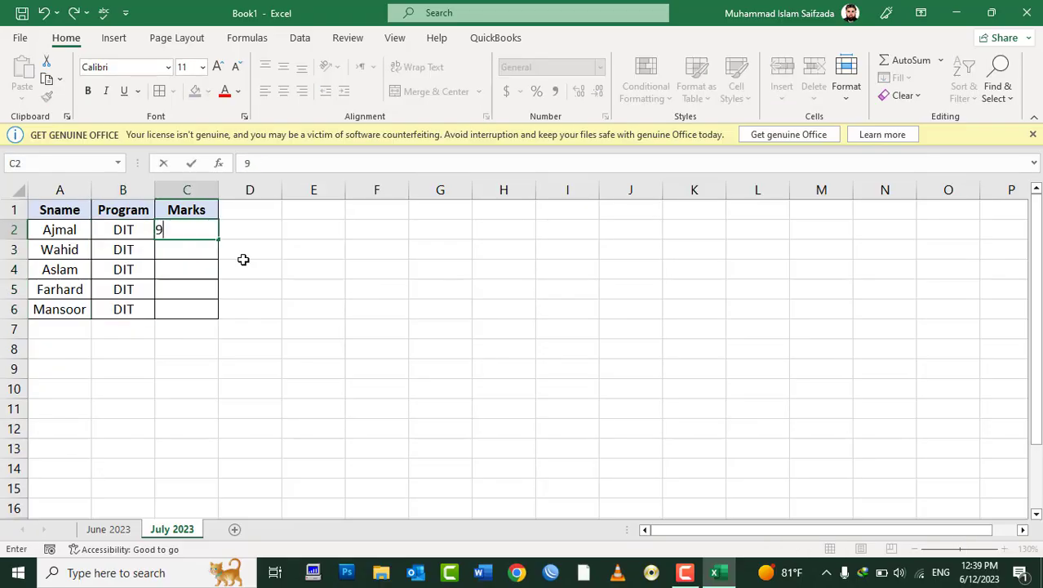
pyautogui.write('0')
pyautogui.press('Return')
pyautogui.write('1')
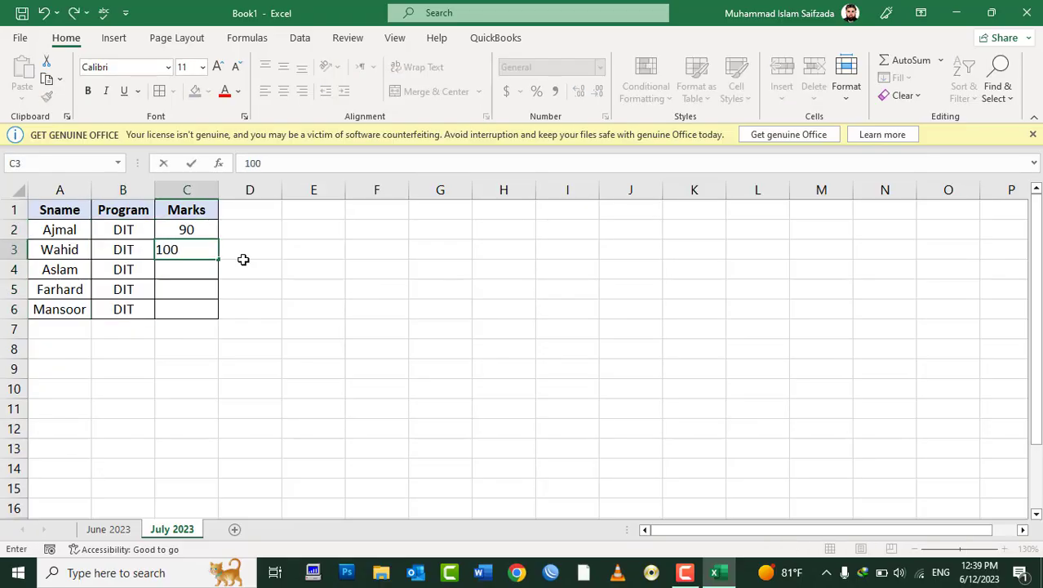
pyautogui.press('Return')
pyautogui.write('60')
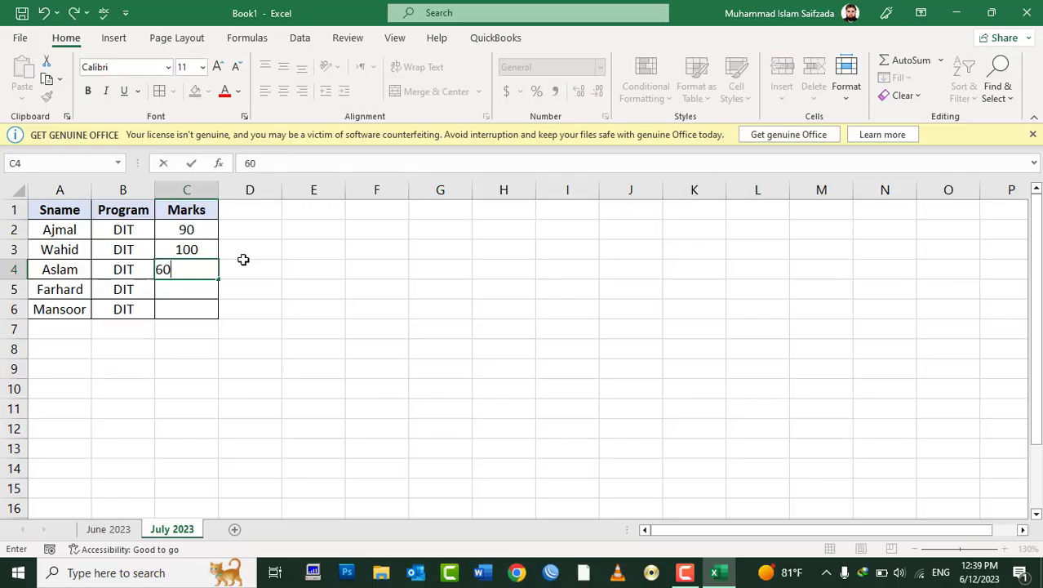
pyautogui.press('Return')
pyautogui.write('70')
pyautogui.press('Return')
pyautogui.write('50')
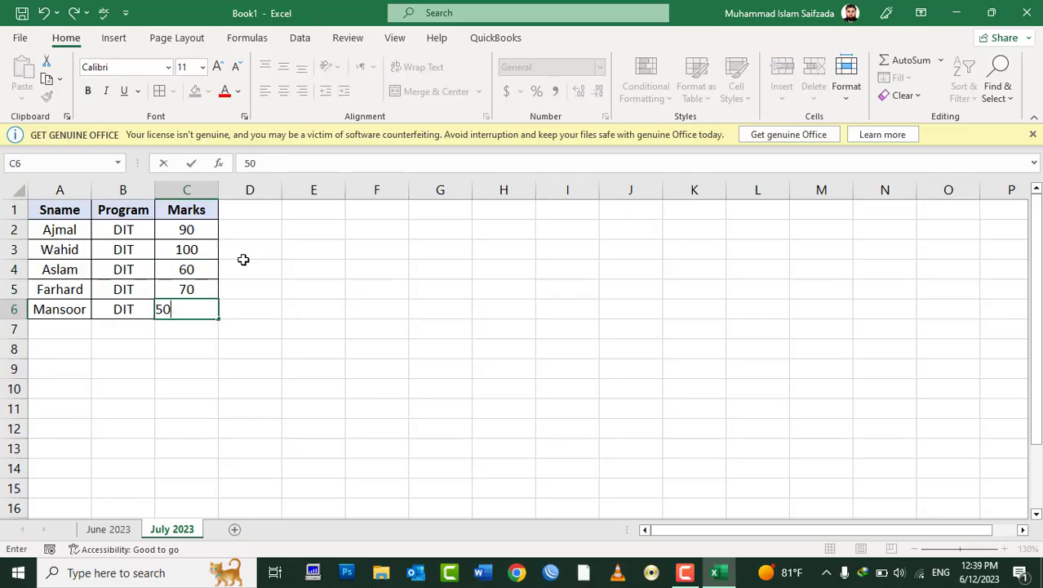
pyautogui.press('Return')
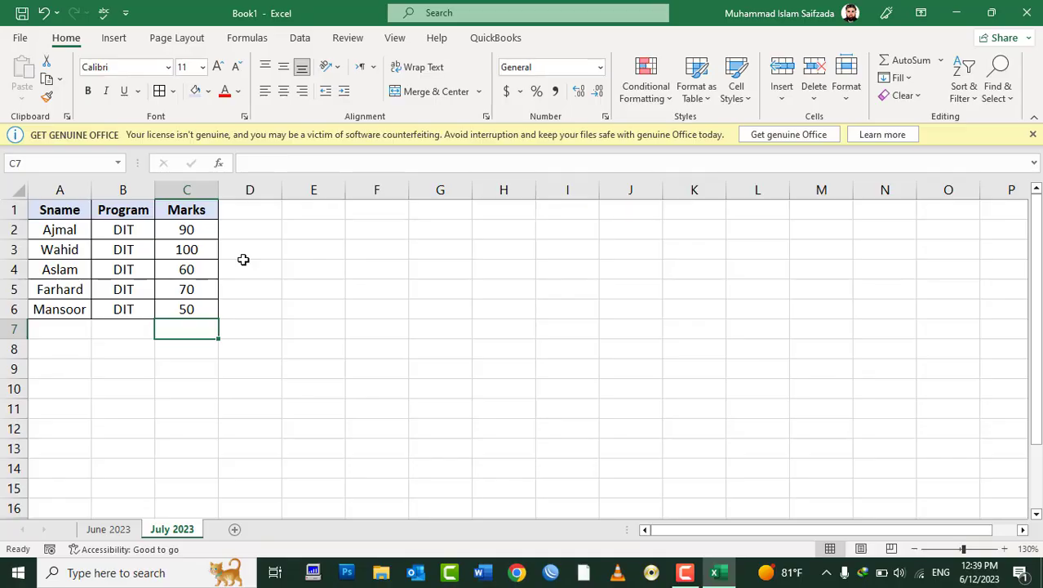
pyautogui.press('Up')
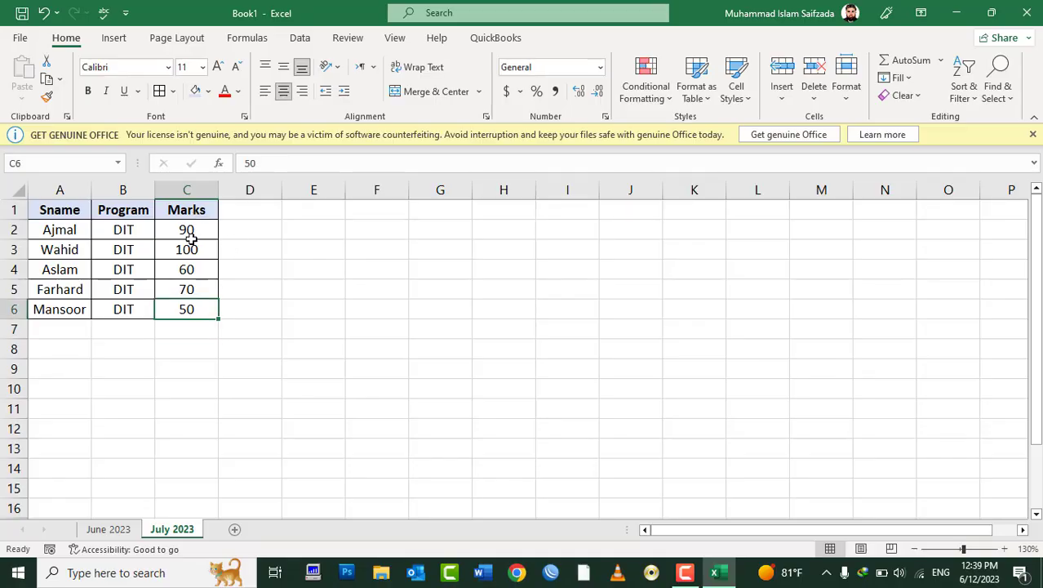
pyautogui.moveTo(189, 237); pyautogui.dragTo(186, 299)
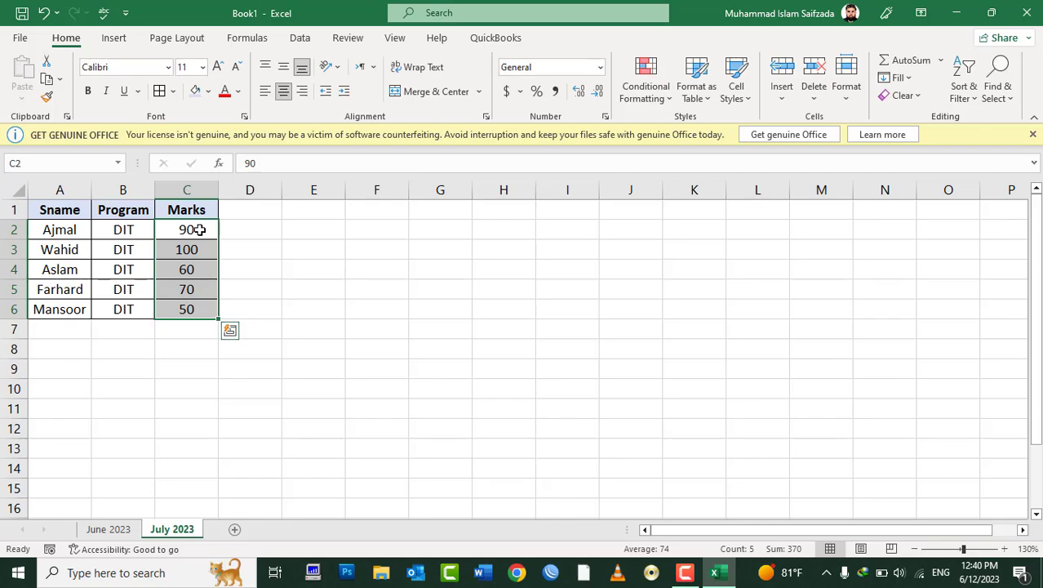
# Step: Start a Greater Than highlight rule on the marks with threshold 50
pyautogui.click(655, 99)
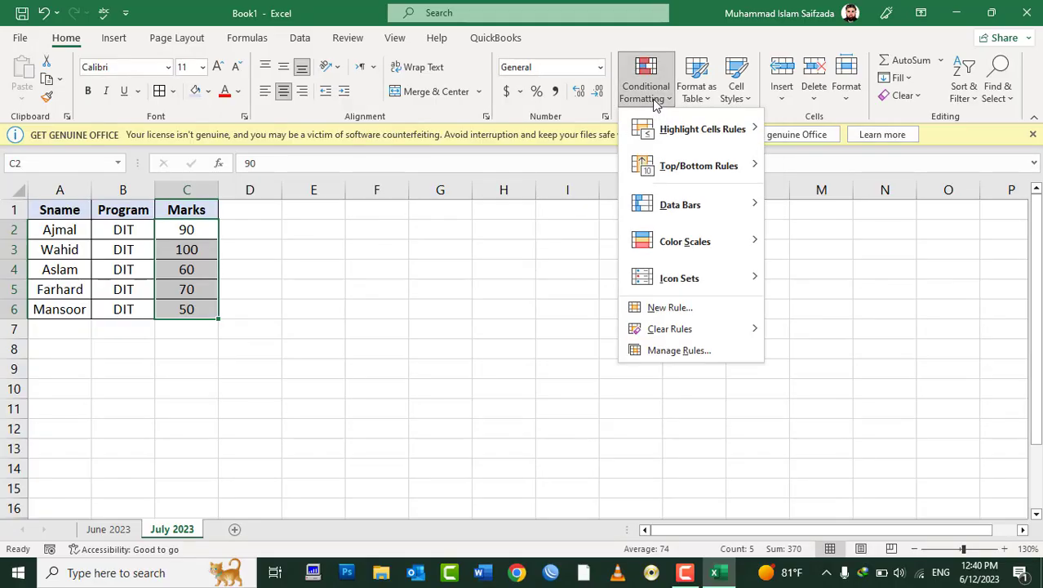
pyautogui.moveTo(663, 135)
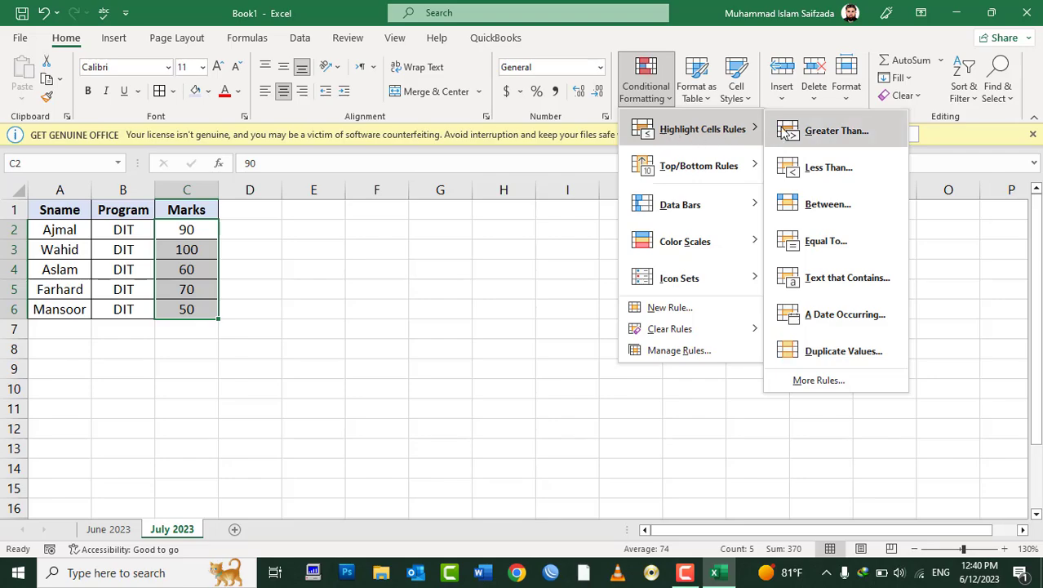
pyautogui.moveTo(710, 131)
pyautogui.click(831, 139)
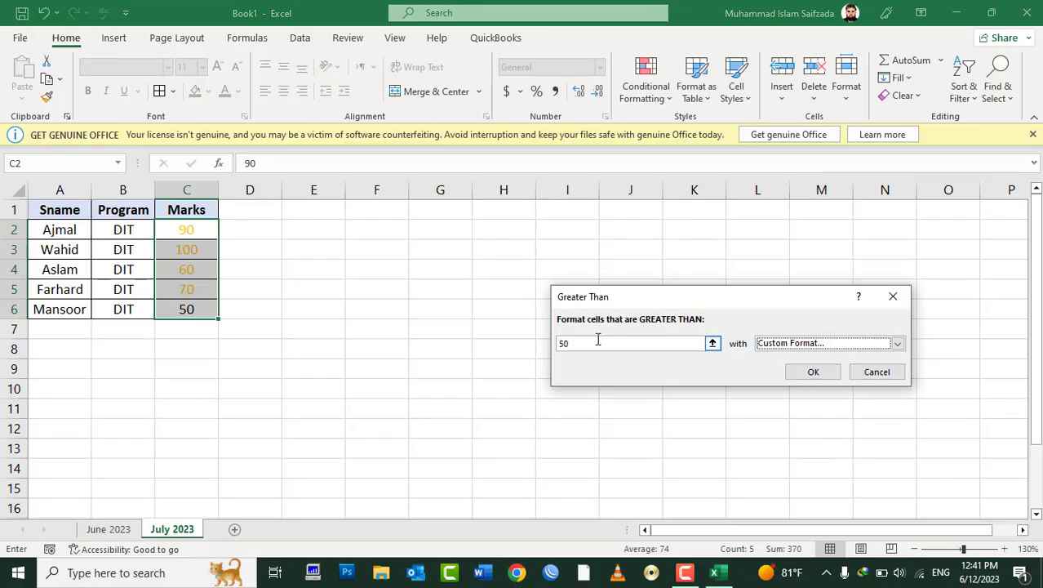
pyautogui.moveTo(598, 341); pyautogui.dragTo(468, 332)
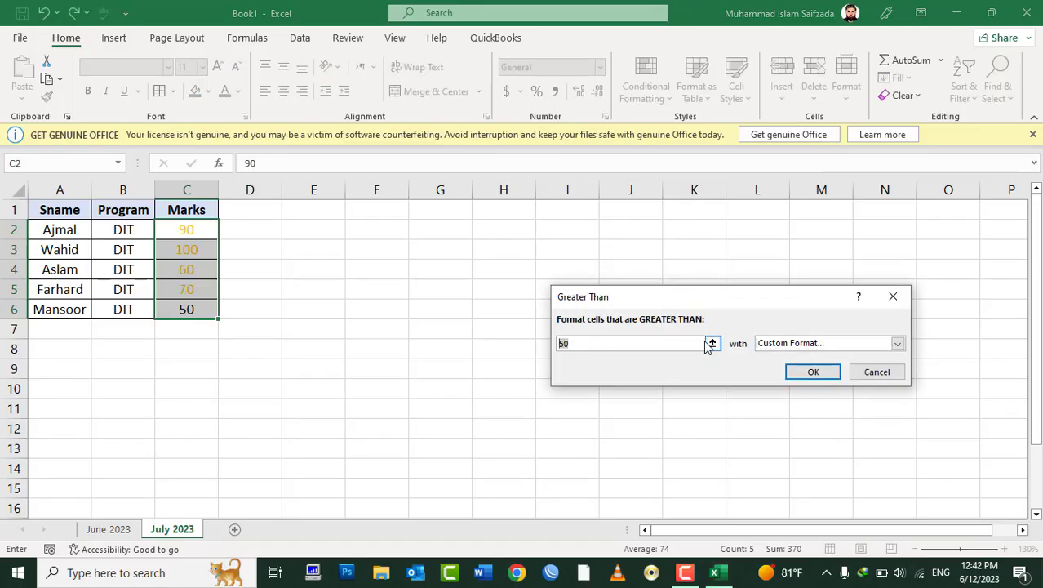
pyautogui.write('70')
pyautogui.press('BackSpace')
pyautogui.press('BackSpace')
pyautogui.write('50')
# Step: Give the rule a custom green font format and apply it
pyautogui.click(897, 343)
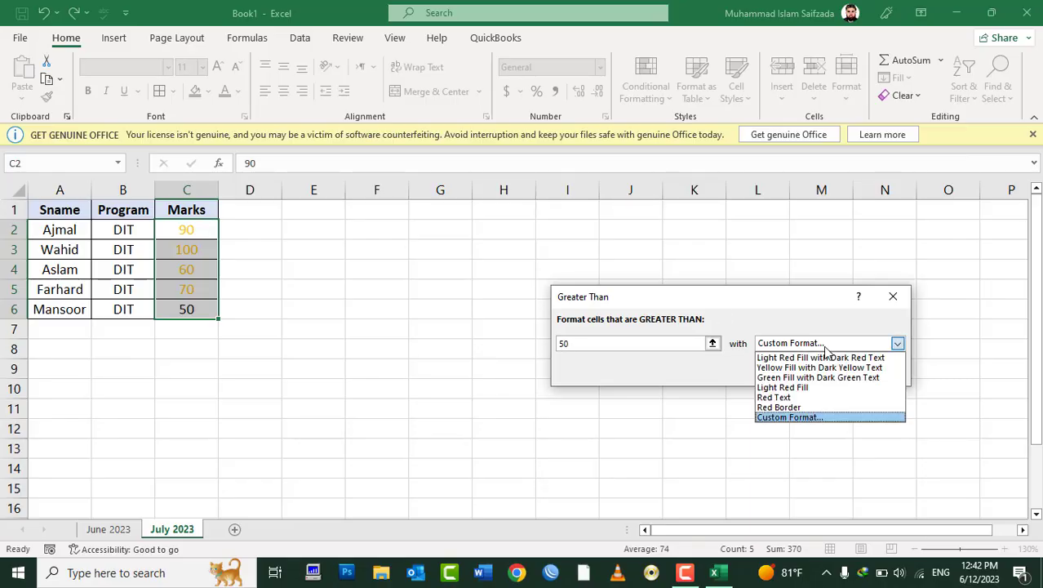
pyautogui.click(802, 424)
pyautogui.click(834, 276)
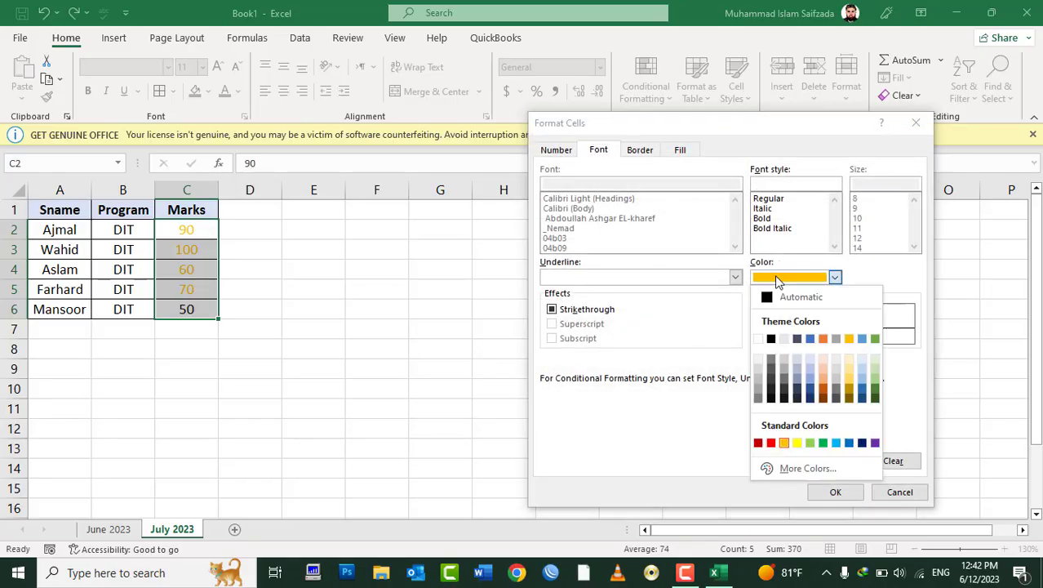
pyautogui.click(823, 445)
pyautogui.click(834, 491)
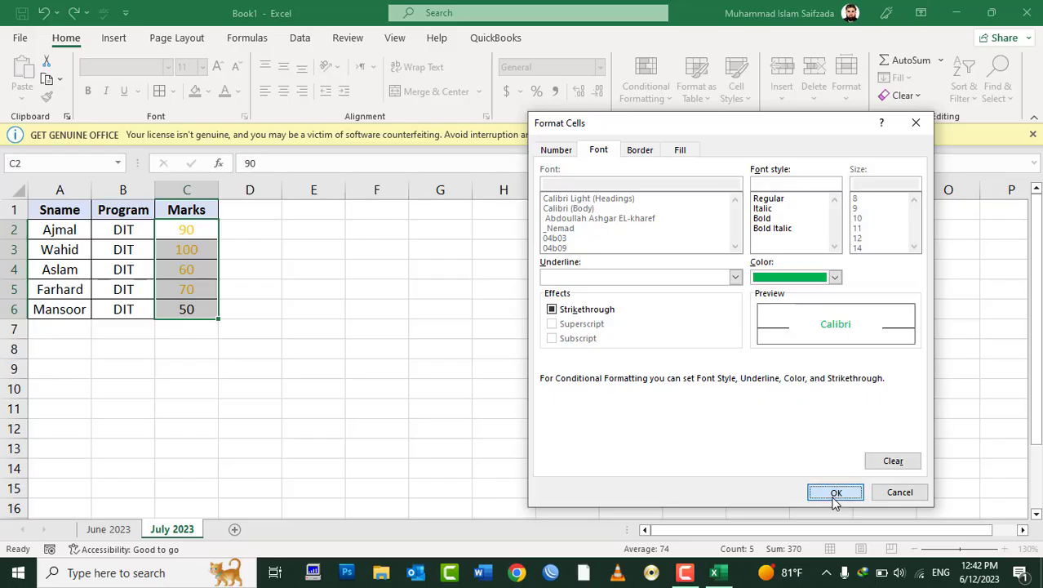
pyautogui.click(810, 371)
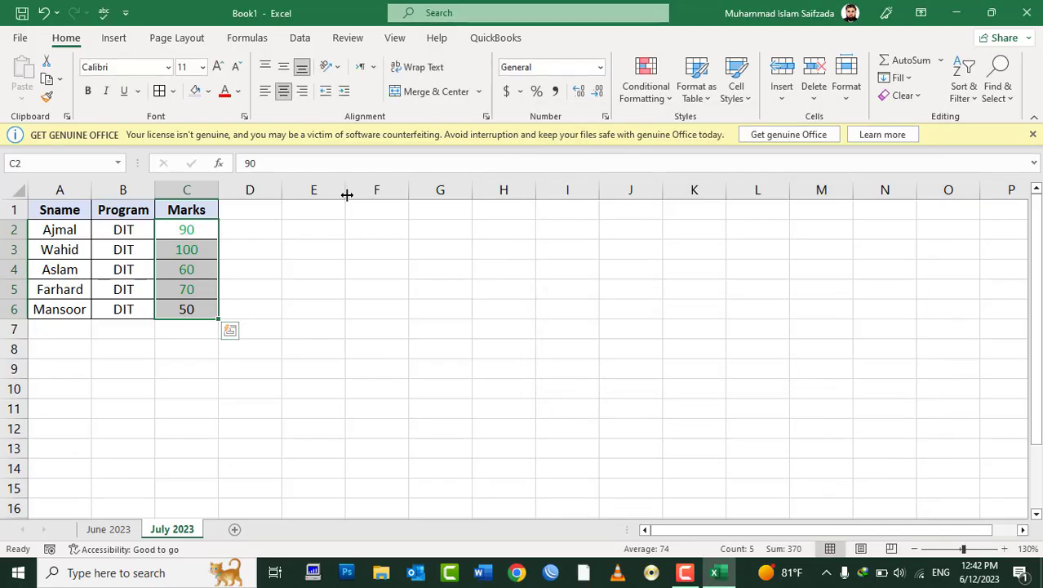
# Step: Add a Less Than 50 rule with custom red font to the marks, then click F7
pyautogui.click(625, 95)
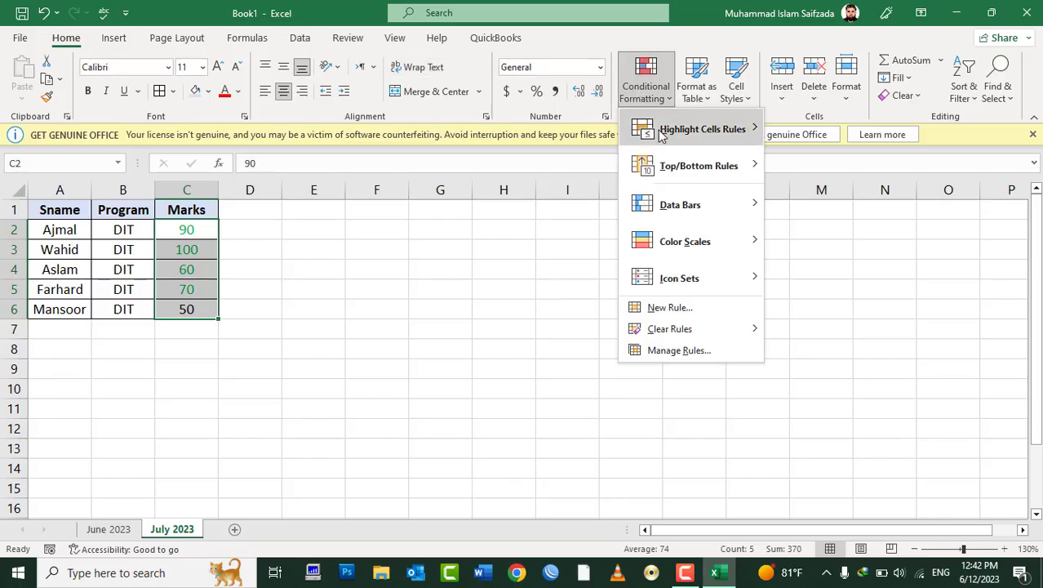
pyautogui.moveTo(662, 130)
pyautogui.click(843, 168)
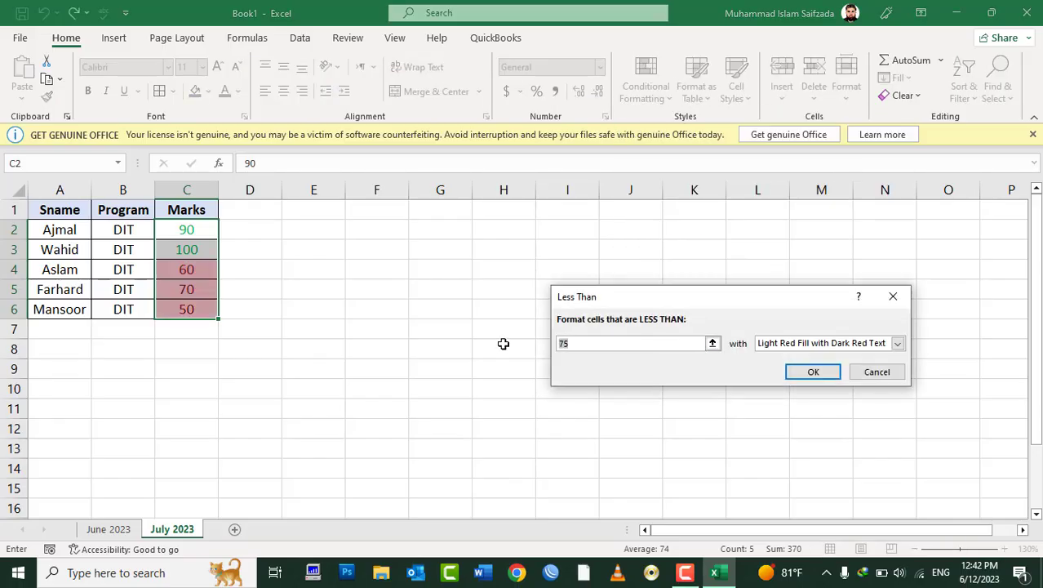
pyautogui.click(598, 341)
pyautogui.write('50')
pyautogui.click(785, 346)
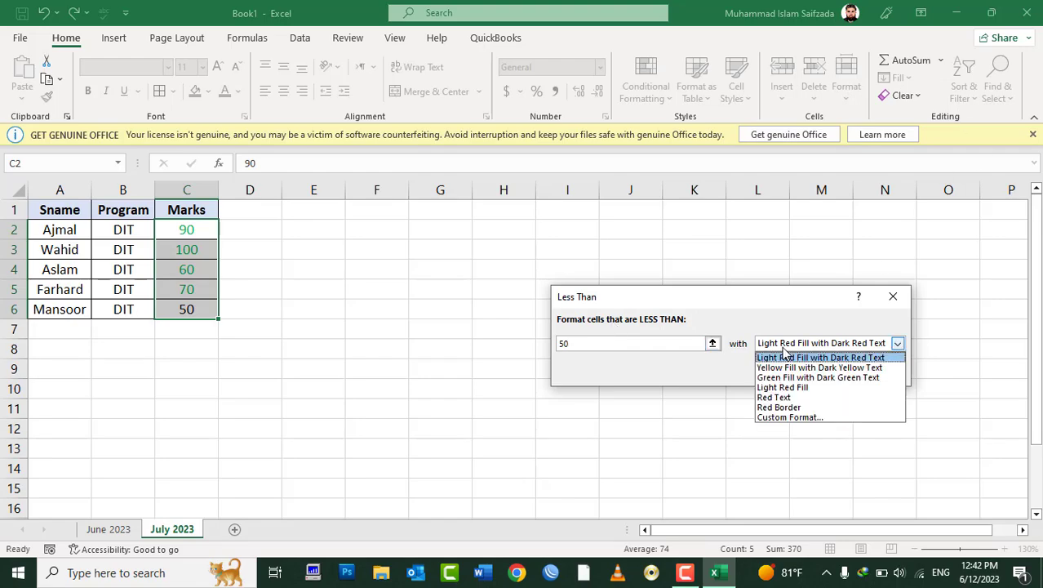
pyautogui.click(789, 417)
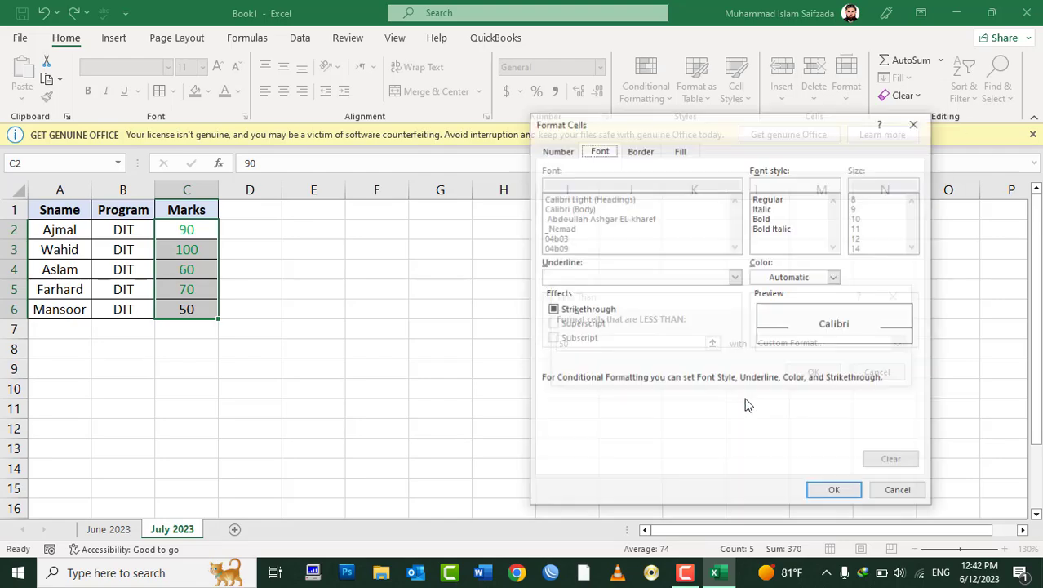
pyautogui.click(778, 278)
pyautogui.click(760, 441)
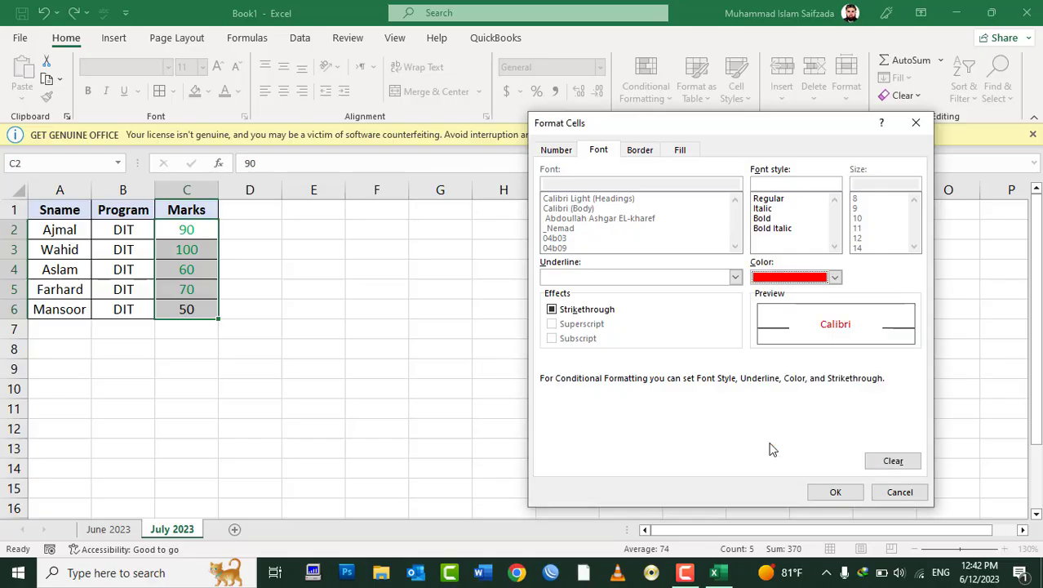
pyautogui.click(835, 491)
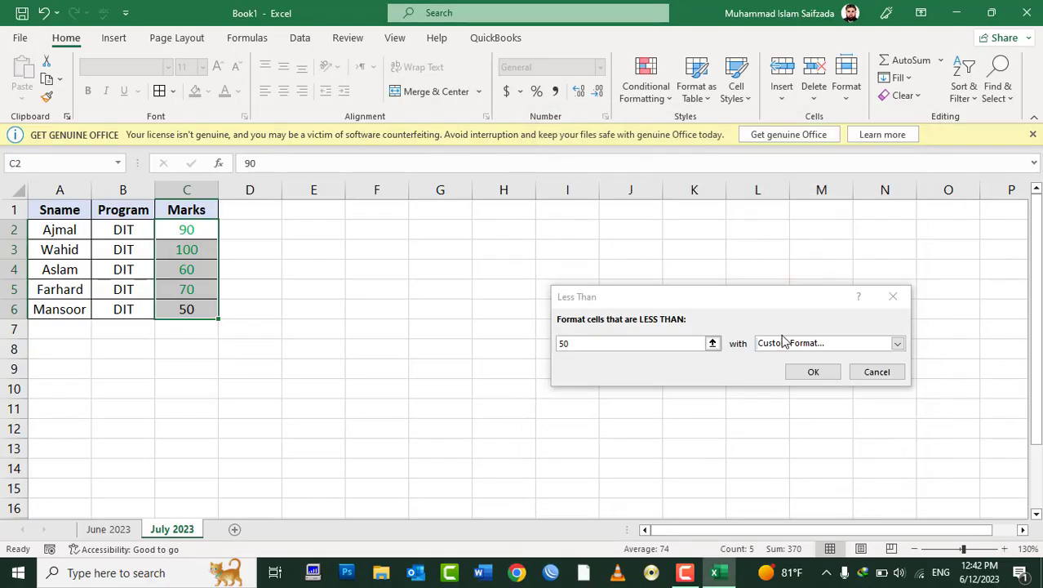
pyautogui.click(813, 372)
pyautogui.click(378, 330)
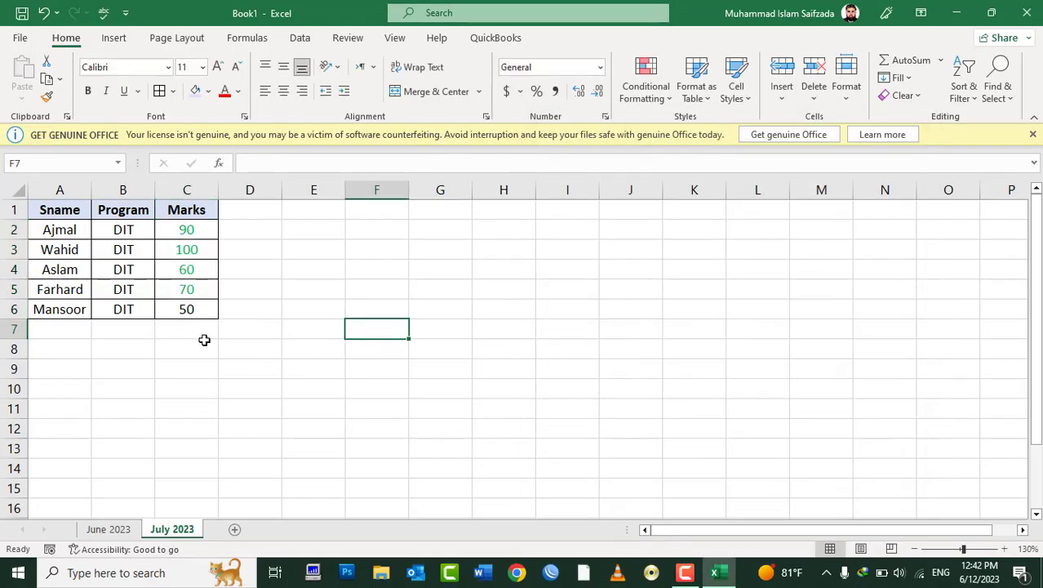
# Step: Change the mark in C6 to 49 and in C5 to 45
pyautogui.click(191, 311)
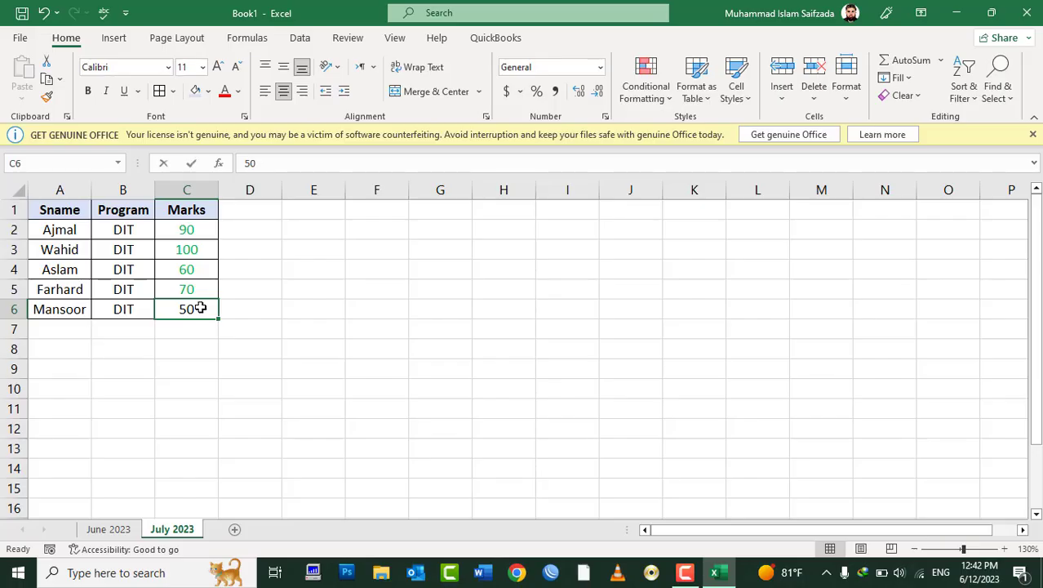
pyautogui.write('59')
pyautogui.press('Up')
pyautogui.click(200, 308)
pyautogui.write('40')
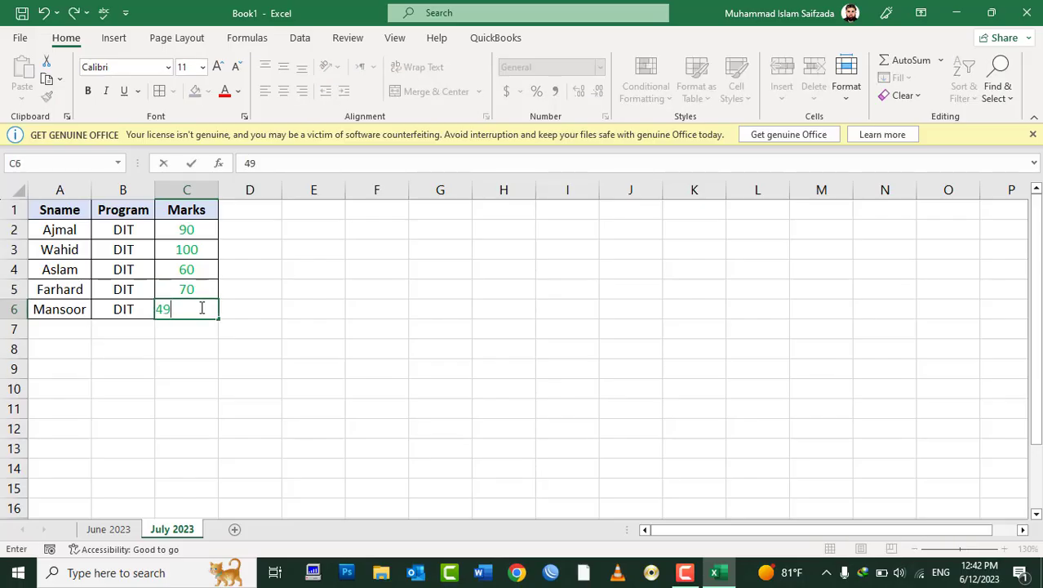
pyautogui.press('Up')
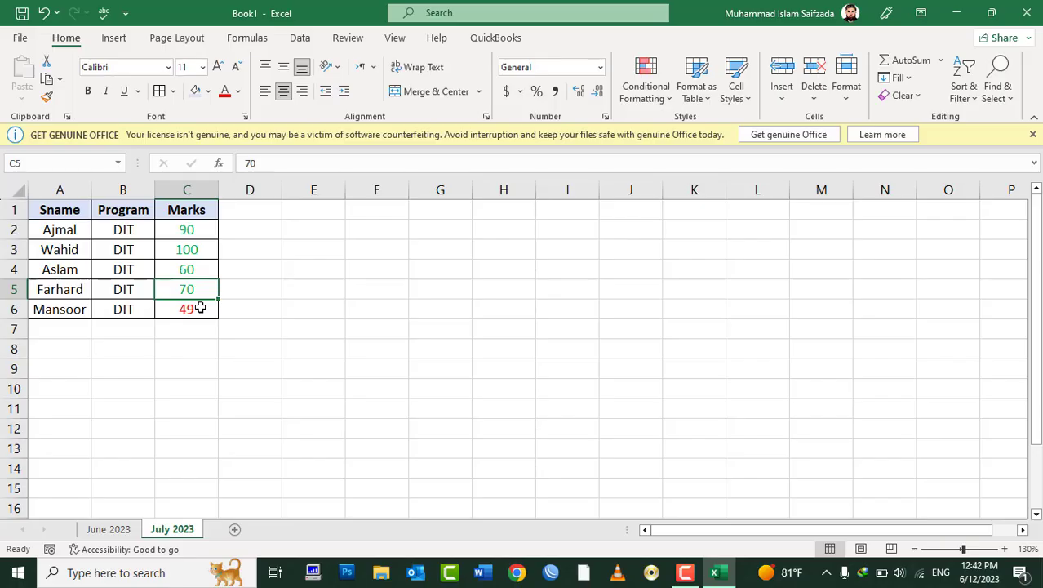
pyautogui.write('45')
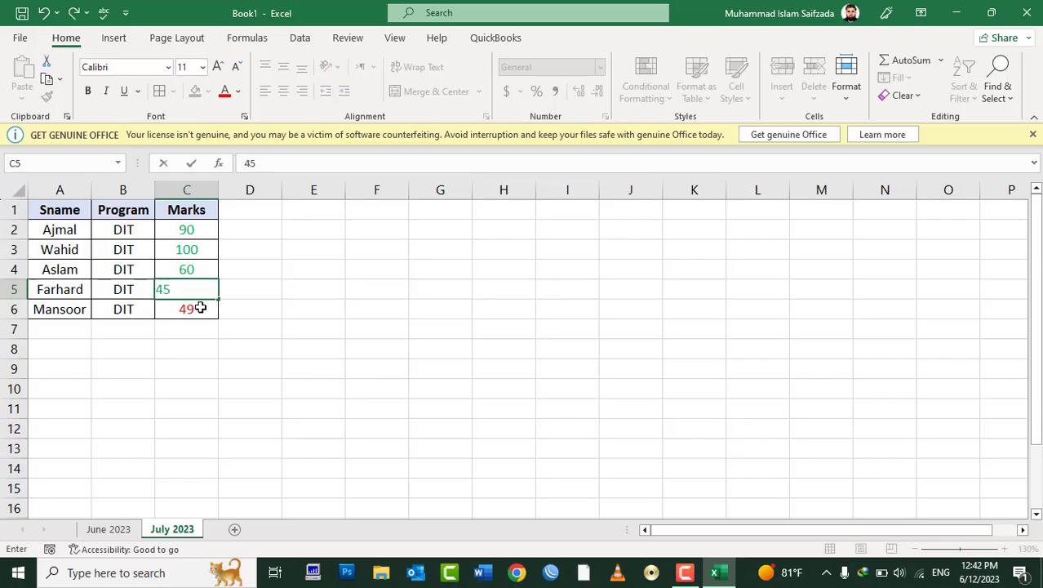
pyautogui.press('Up')
# Step: Change the mark in C4 to 40 and move the active cell to F3
pyautogui.write('5')
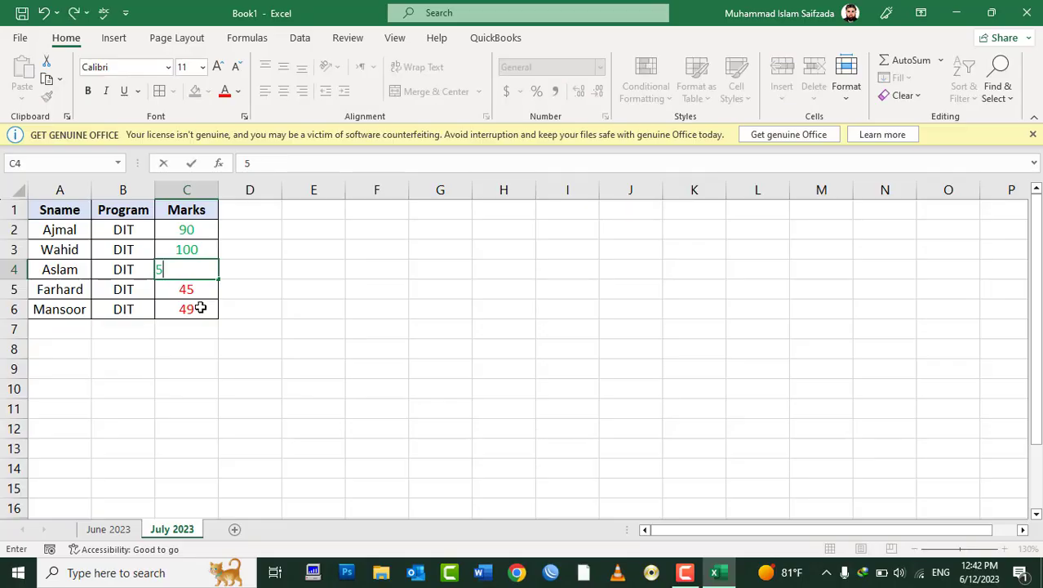
pyautogui.press('BackSpace')
pyautogui.write('440')
pyautogui.press('BackSpace')
pyautogui.press('BackSpace')
pyautogui.write('-')
pyautogui.press('BackSpace')
pyautogui.write('0')
pyautogui.press('Up')
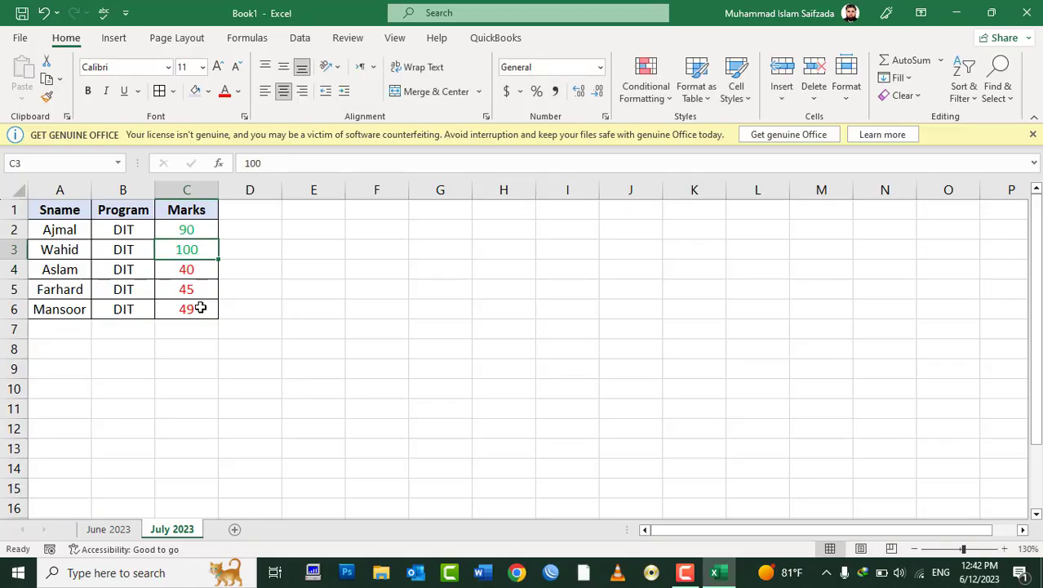
pyautogui.press('Down')
pyautogui.press('Down')
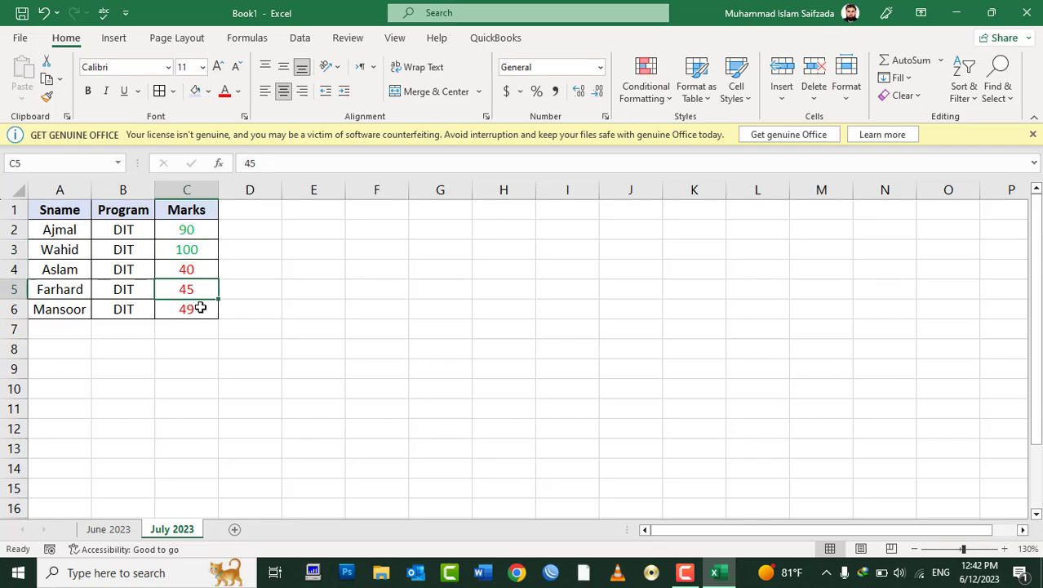
pyautogui.press('Right')
pyautogui.press('Right')
pyautogui.press('Right')
pyautogui.press('Up')
pyautogui.press('Up')
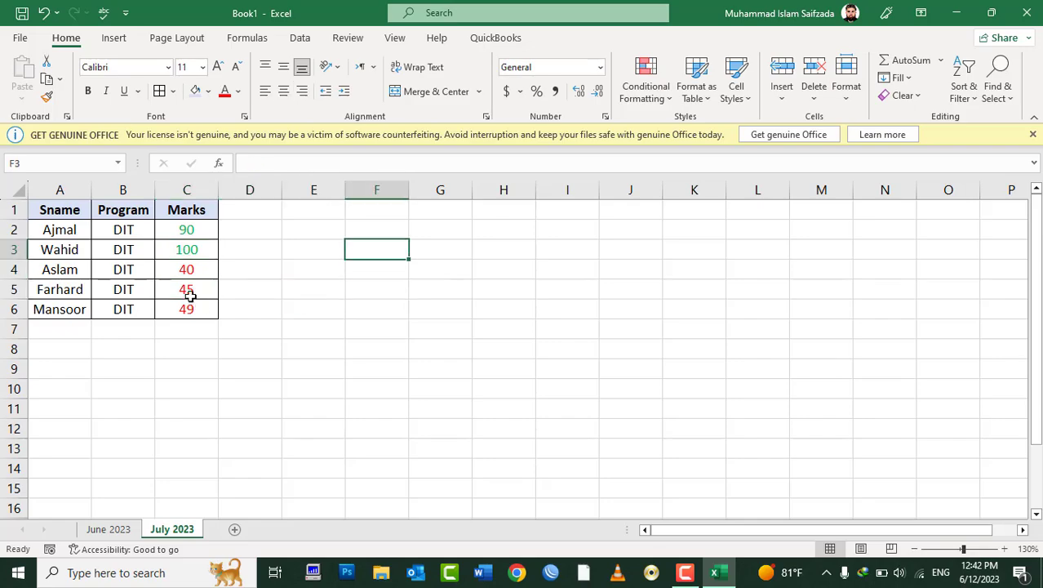
# Step: Copy the whole marks table A1:C6
pyautogui.moveTo(163, 210); pyautogui.dragTo(64, 307)
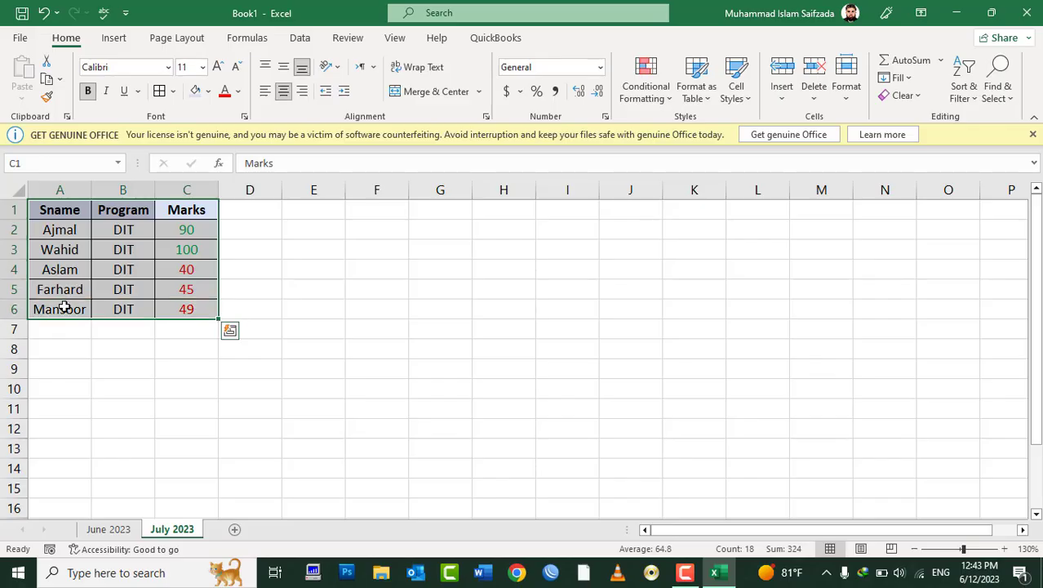
pyautogui.rightClick(64, 306)
pyautogui.click(90, 152)
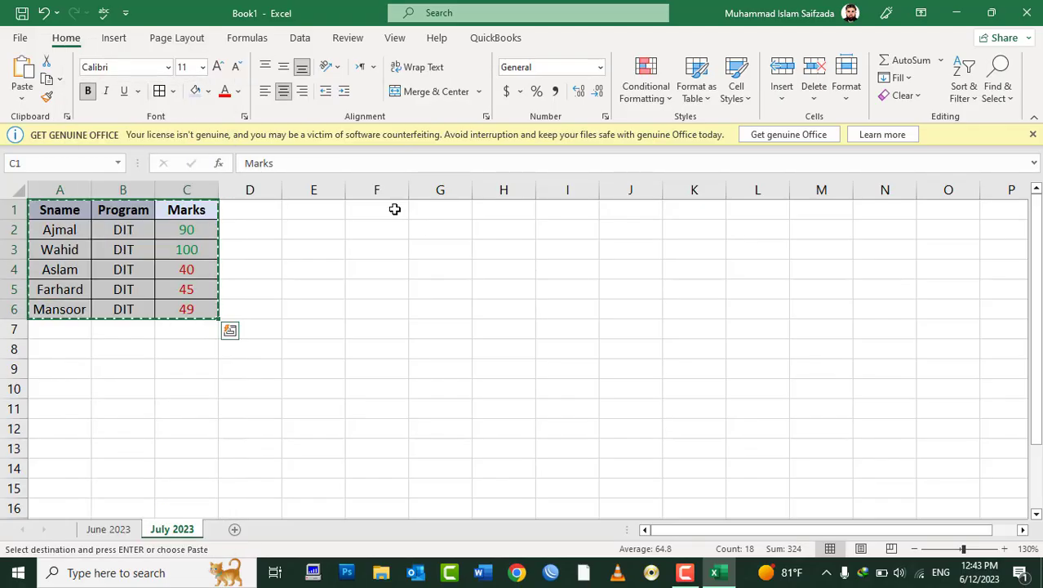
# Step: At F1, open Paste Special and choose All merging conditional formats
pyautogui.click(394, 209)
pyautogui.rightClick(394, 210)
pyautogui.click(445, 247)
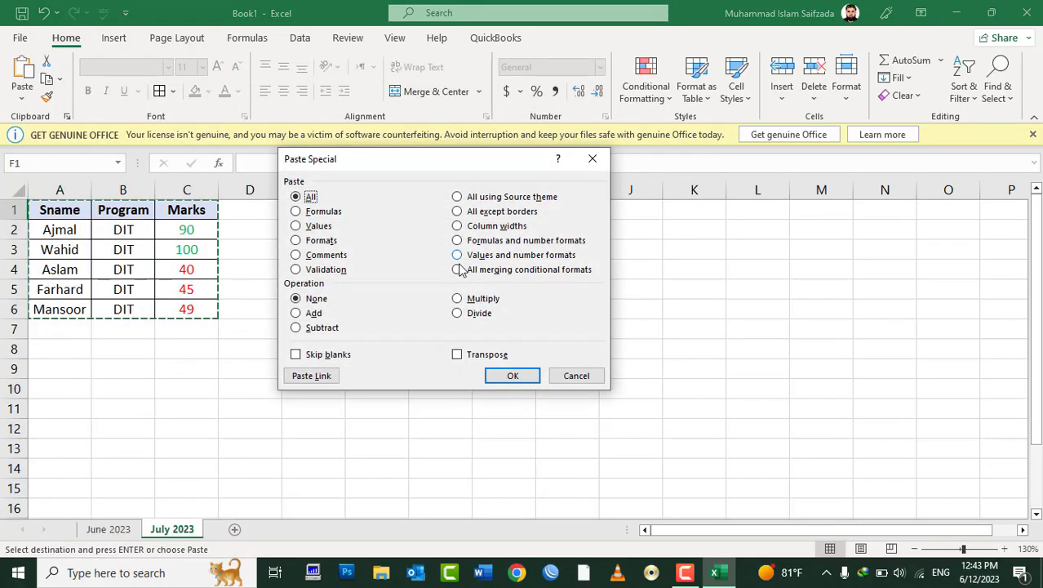
pyautogui.moveTo(484, 170); pyautogui.dragTo(768, 189)
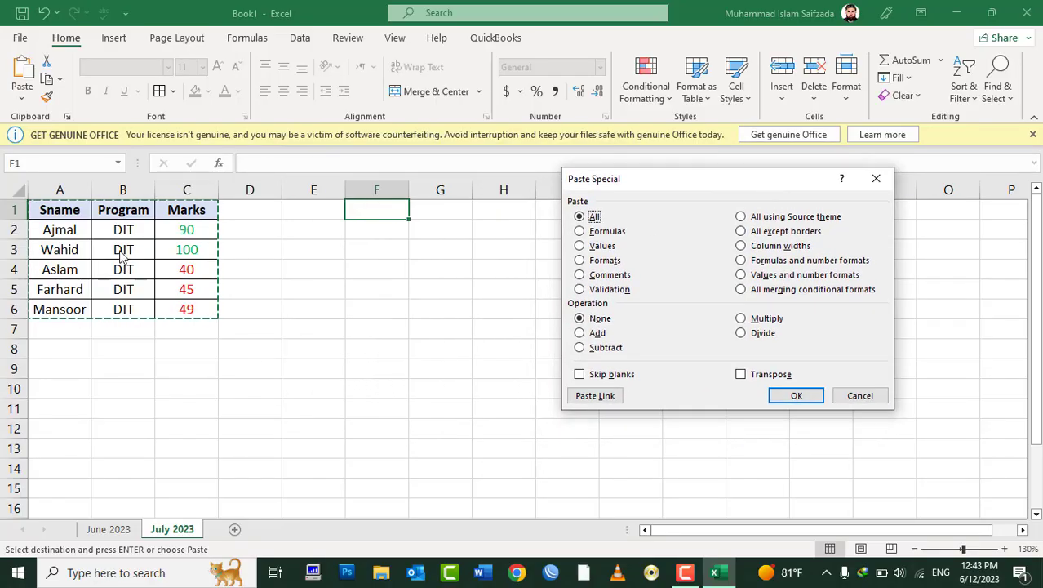
pyautogui.click(770, 291)
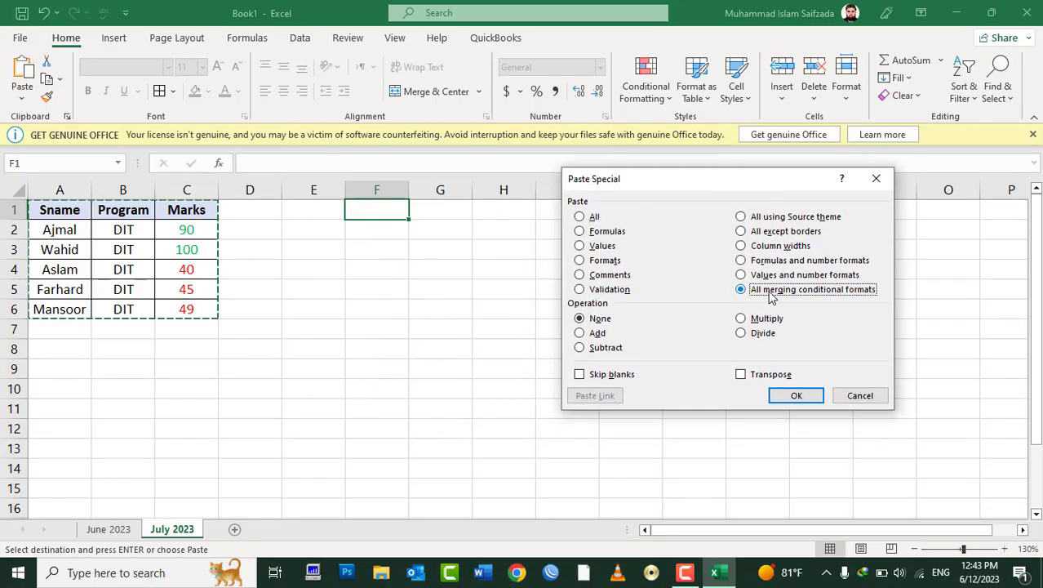